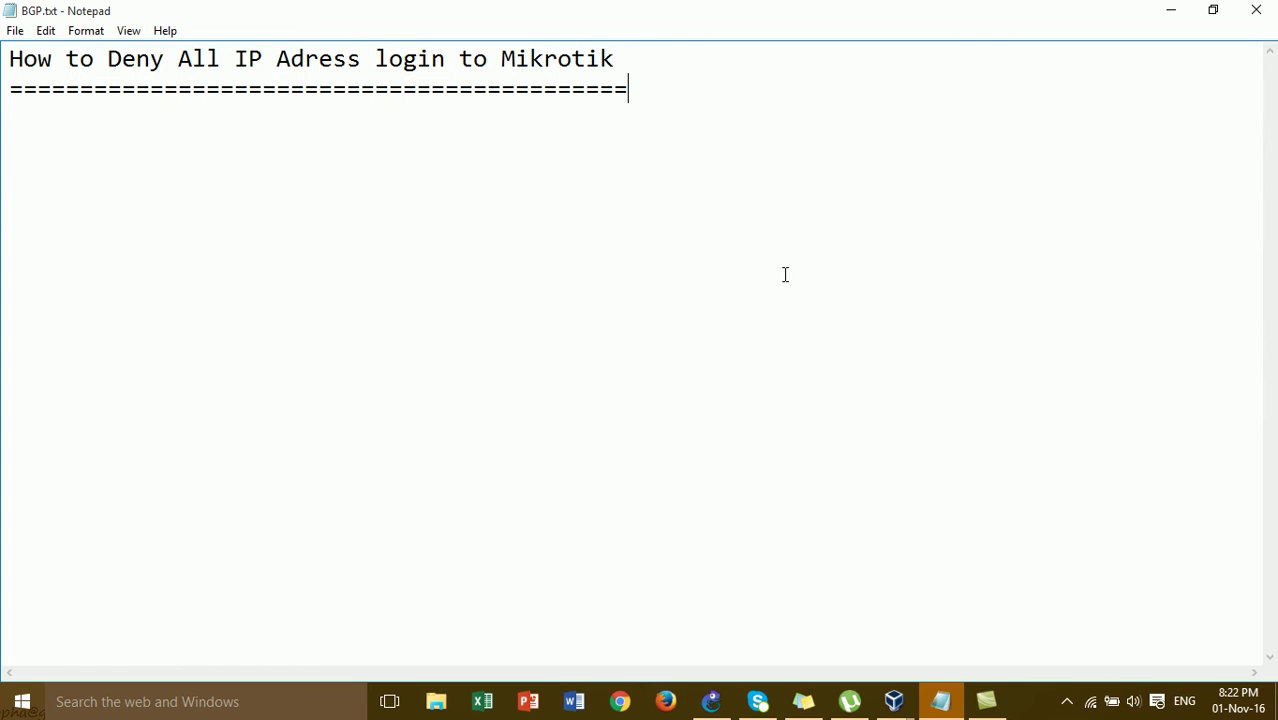
Put the notes away, switch to GNS3 and examine the Mikrotik topology with its three client machines
click(1168, 12)
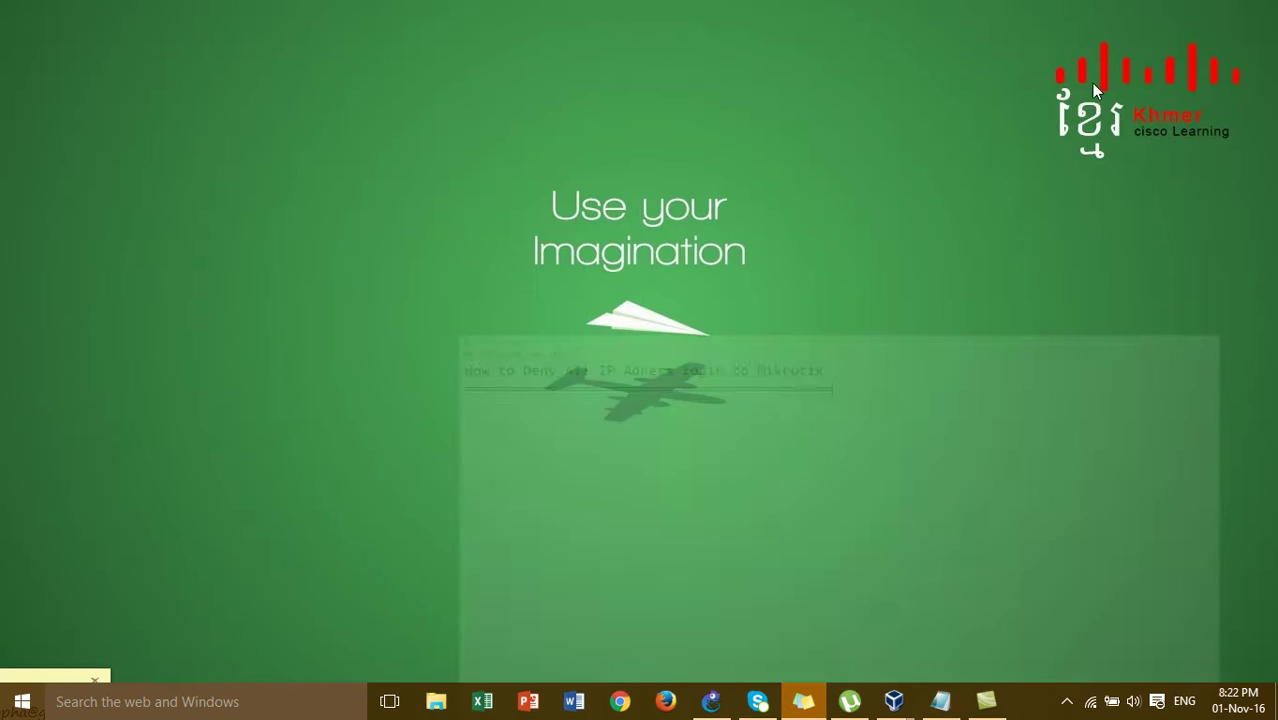
mouse_move(896, 712)
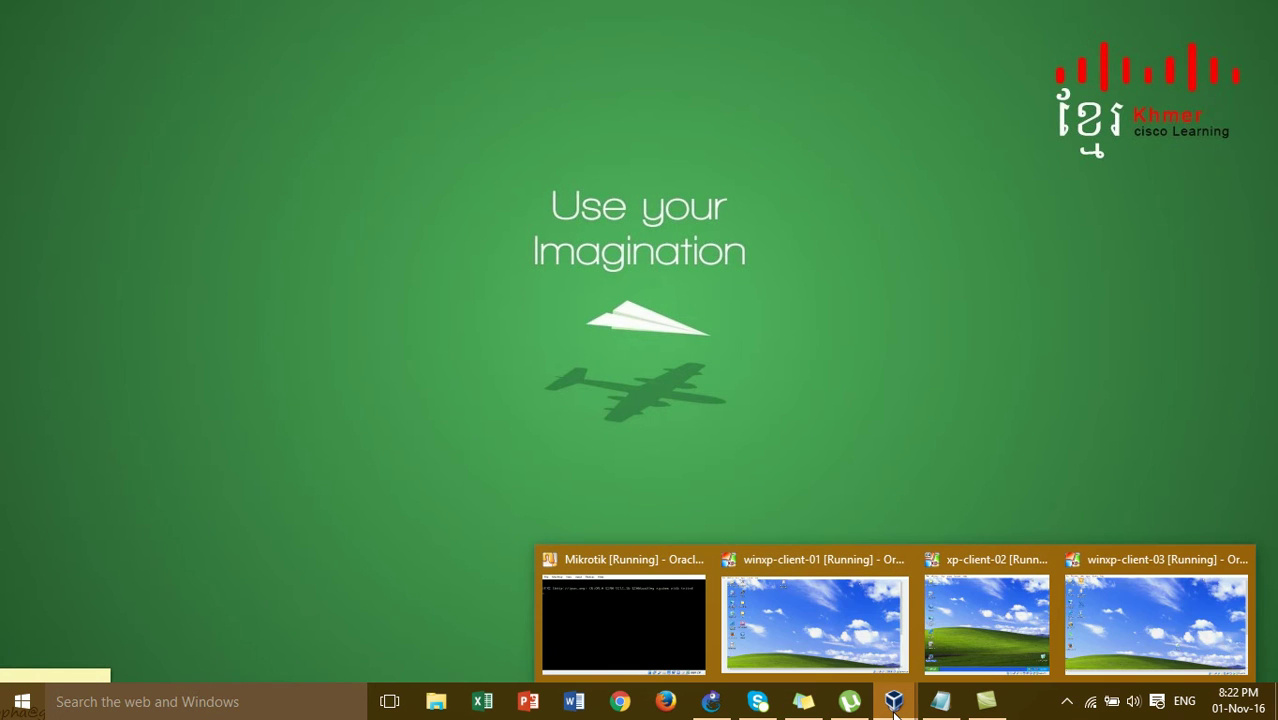
click(711, 701)
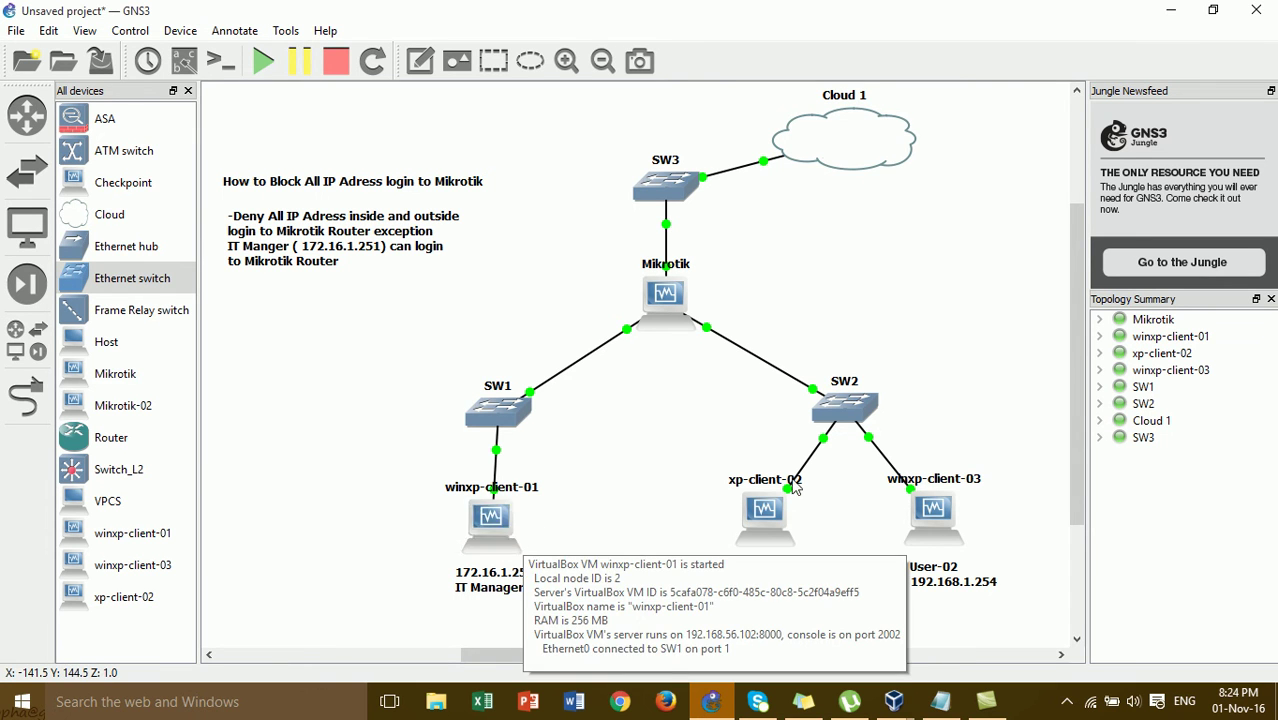
mouse_move(779, 505)
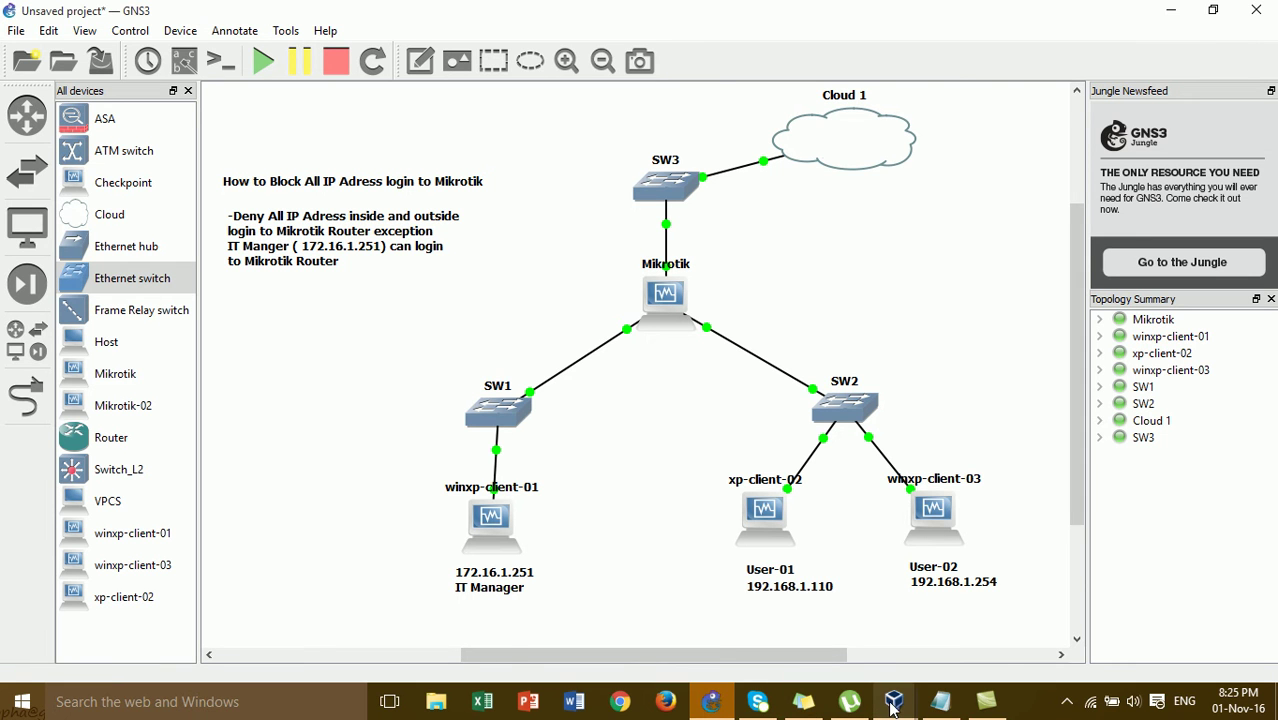
On the winxp-client-01 virtual machine, start WinBox and connect to the neighbouring MikroTik router as admin
mouse_move(891, 706)
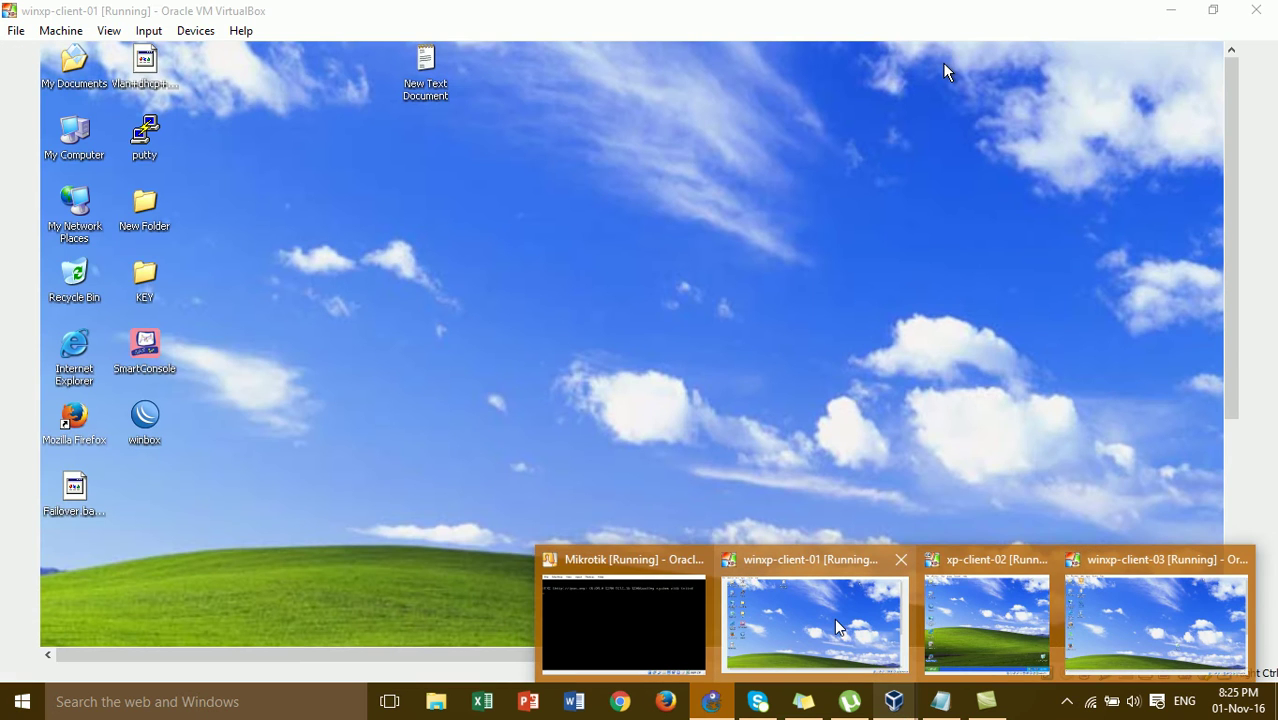
click(838, 626)
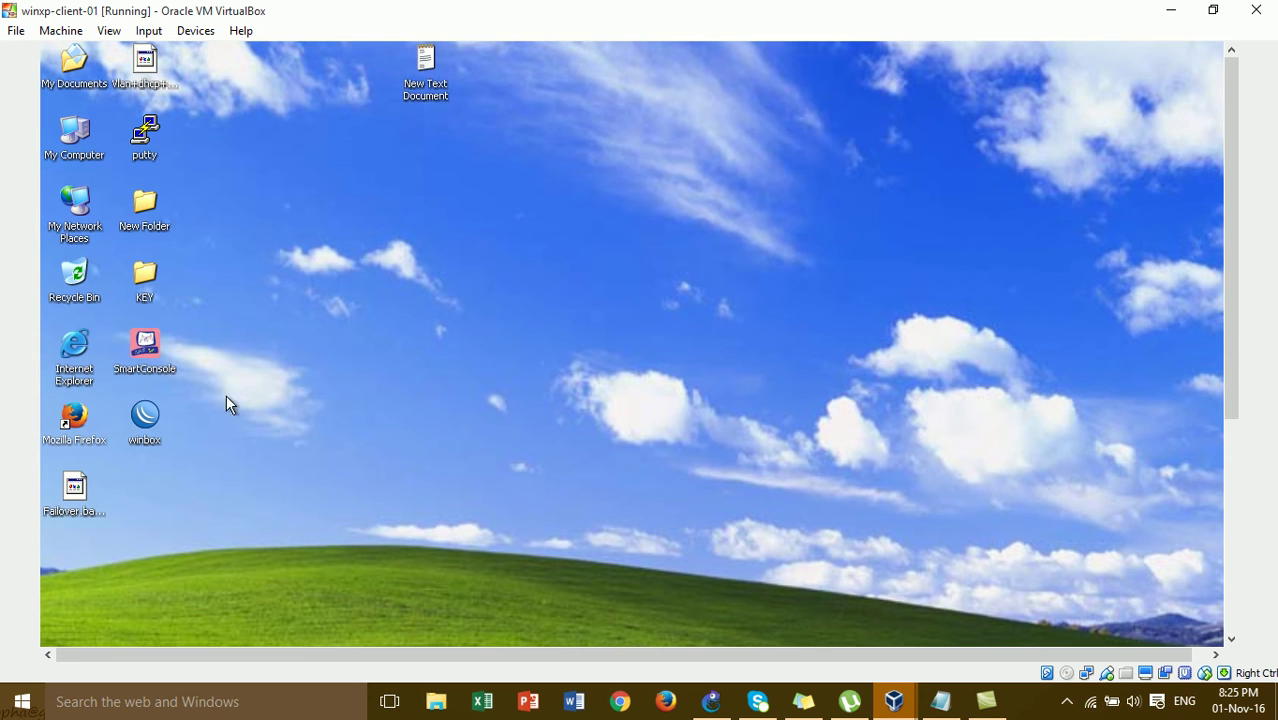
double_click(144, 414)
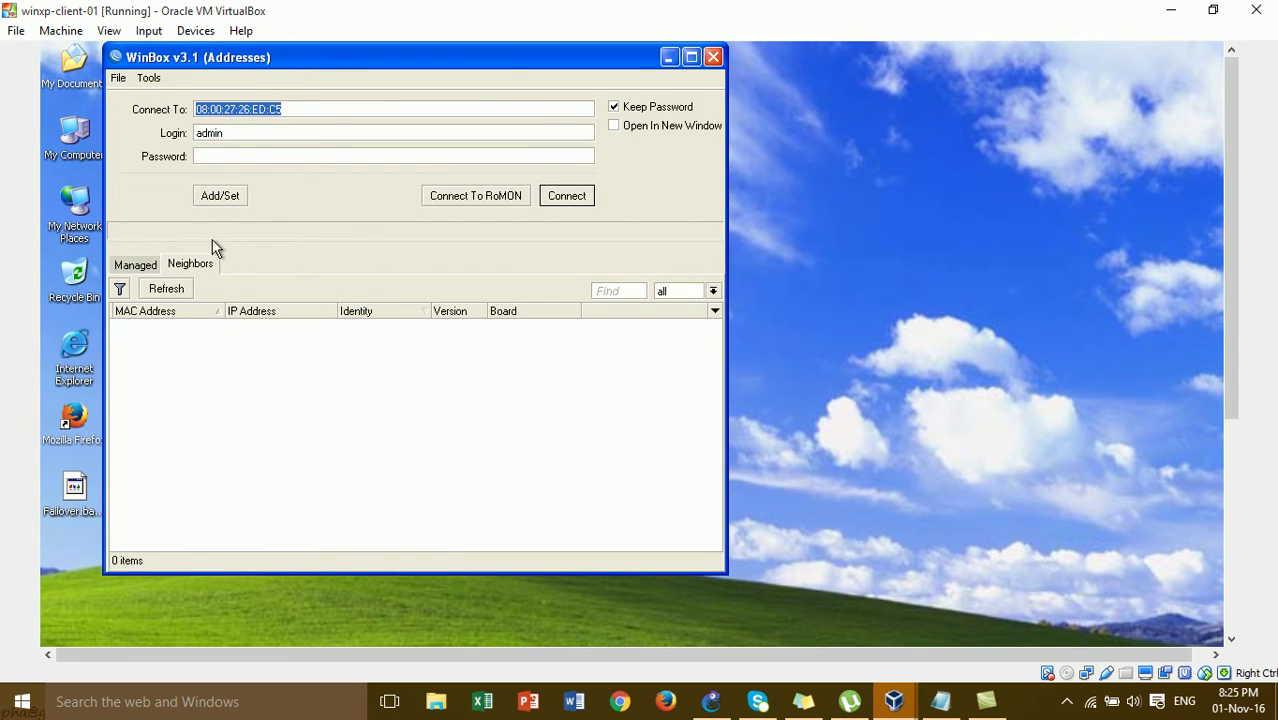
click(164, 332)
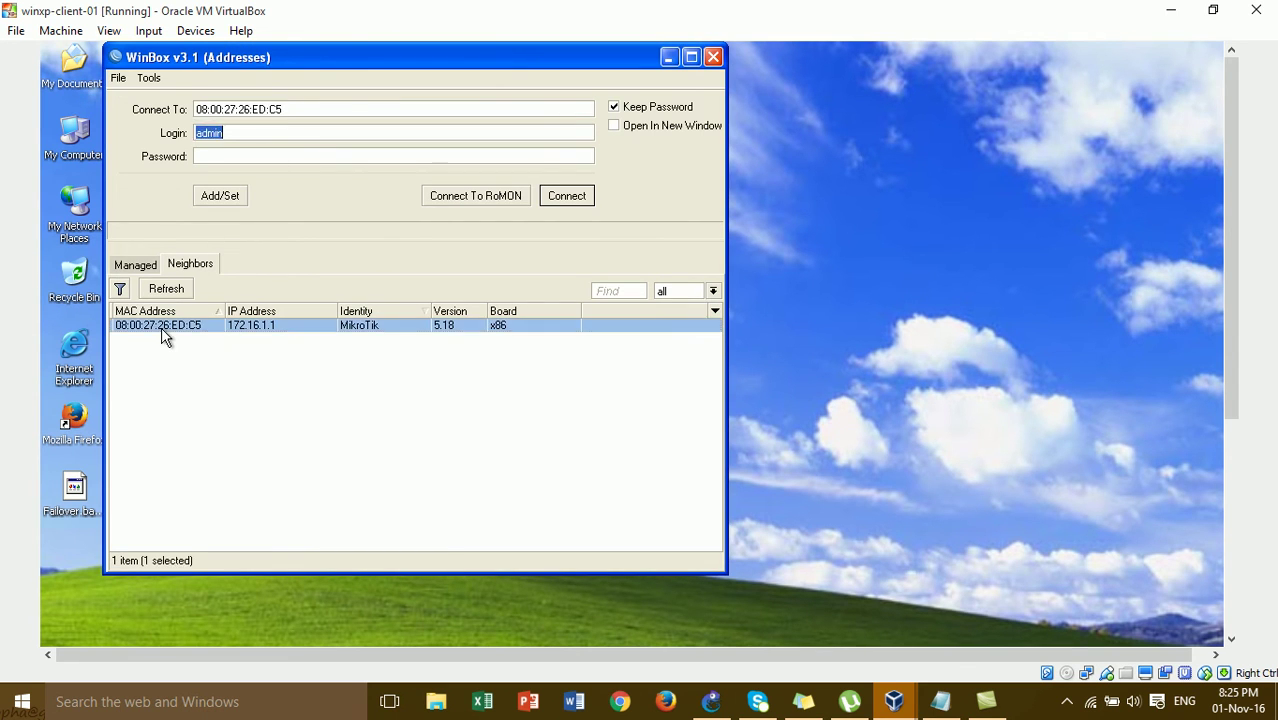
click(576, 197)
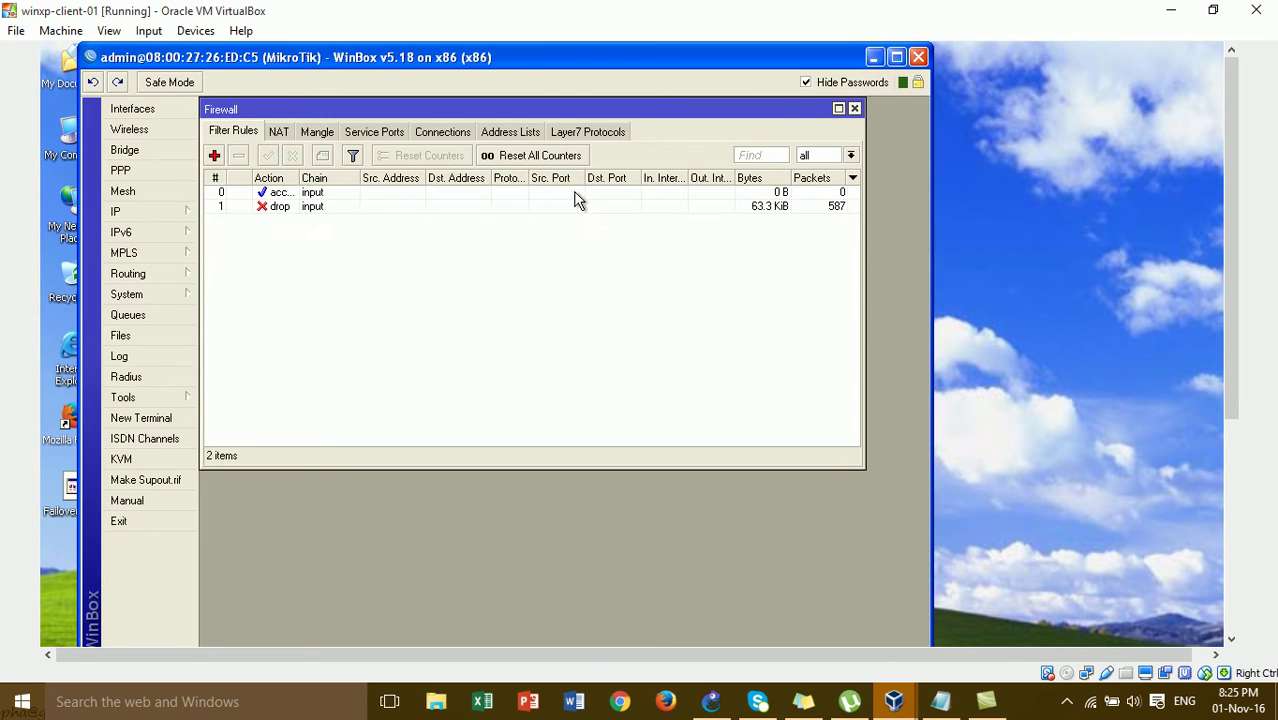
Delete the existing accept and drop input filter rules, and close the Firewall window
click(312, 197)
shift+click(313, 204)
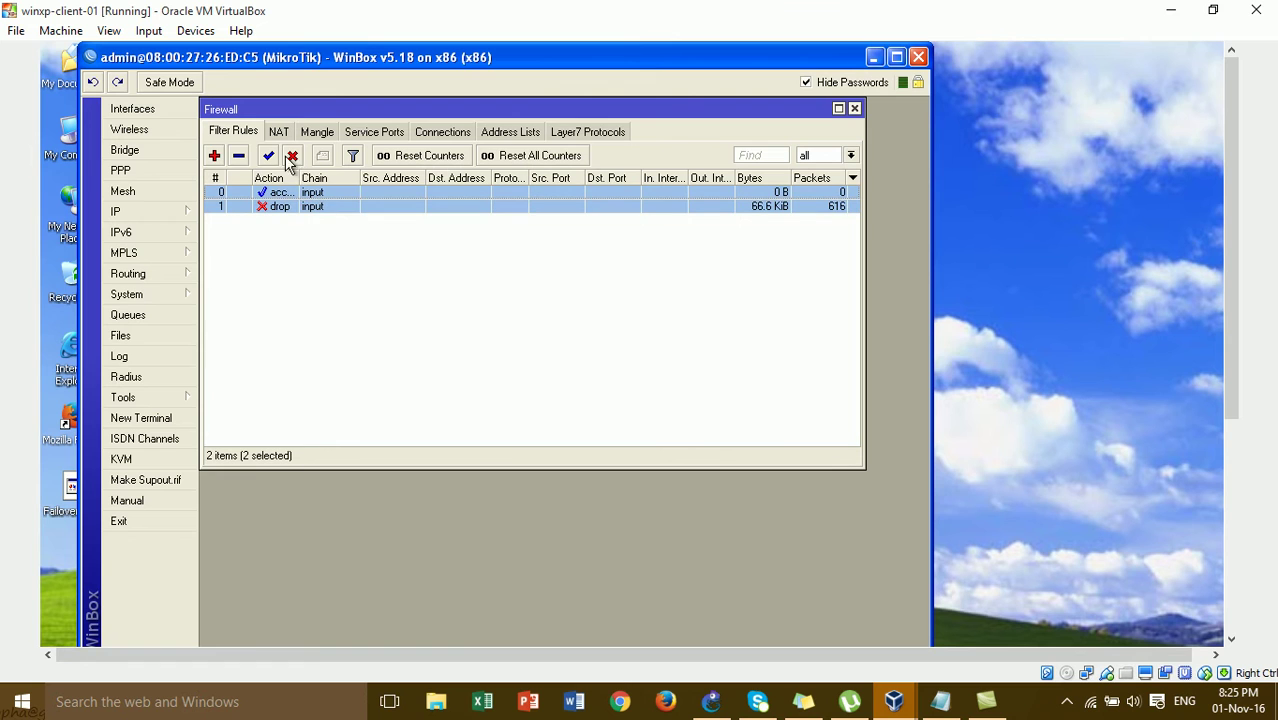
click(239, 156)
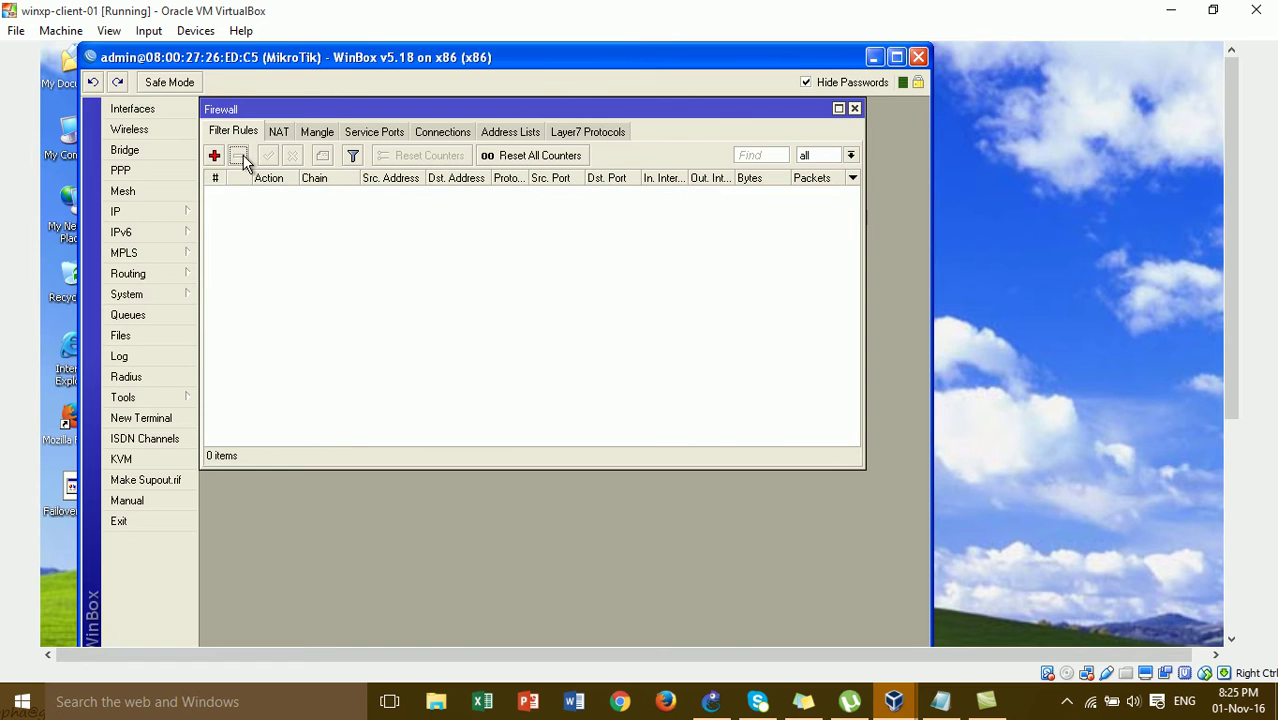
click(854, 108)
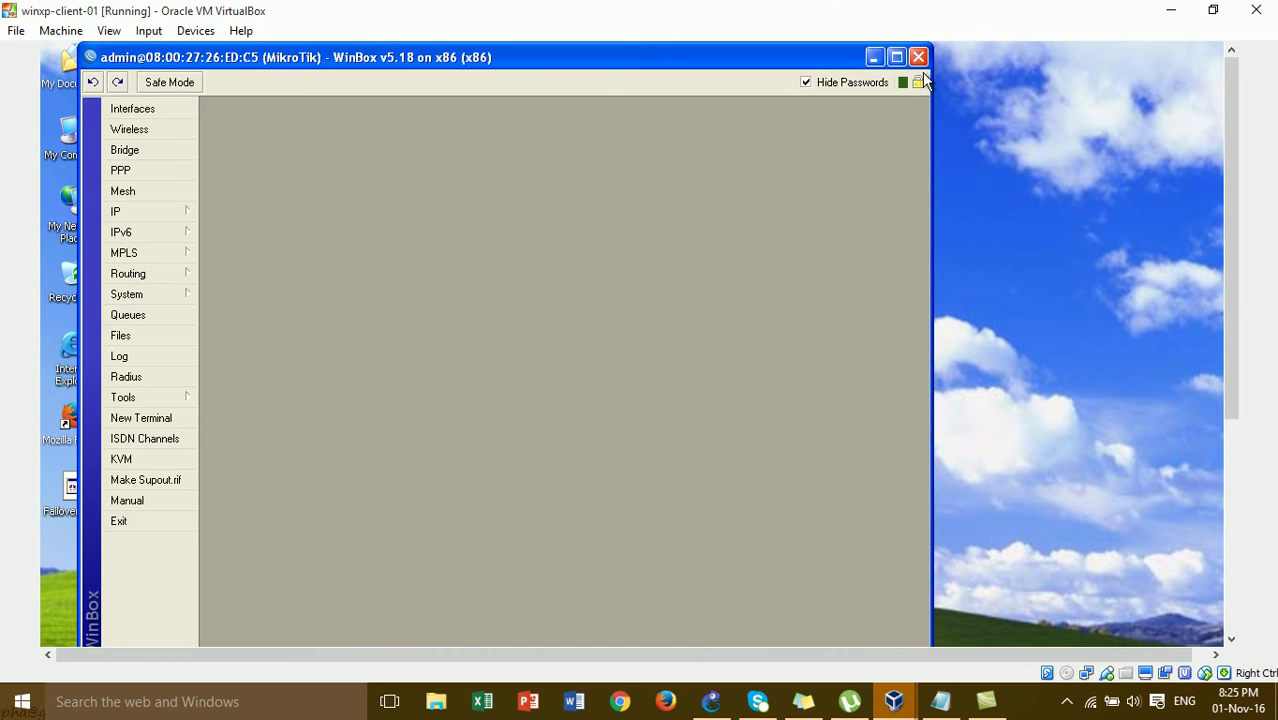
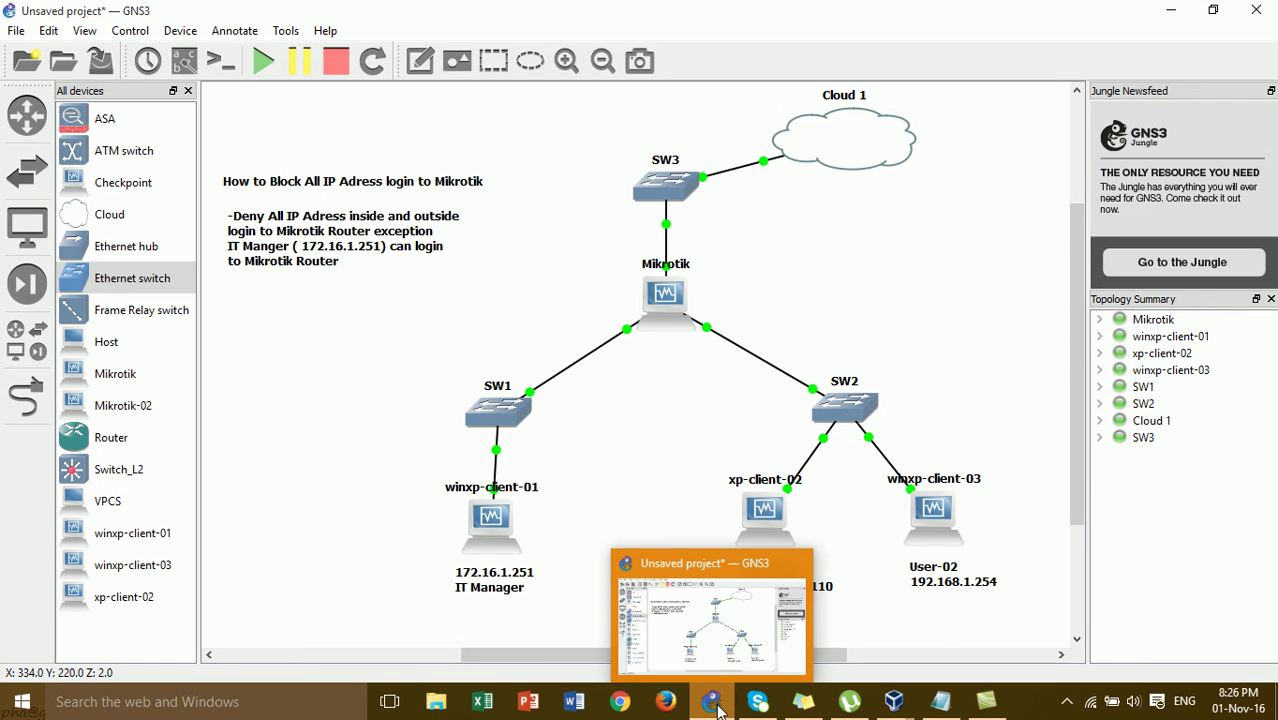
Test the WinBox login to 172.16.1.1 from winxp-client-03, end the session and return to the GNS3 topology
mouse_move(907, 708)
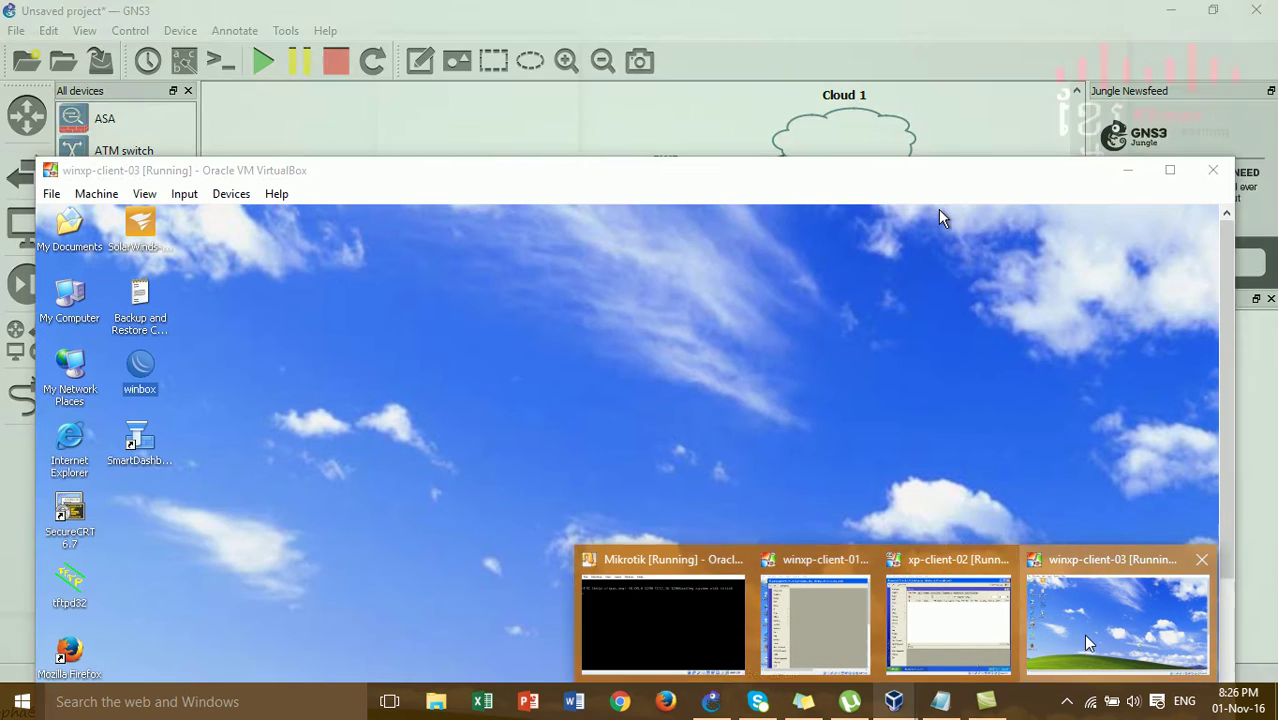
click(1117, 620)
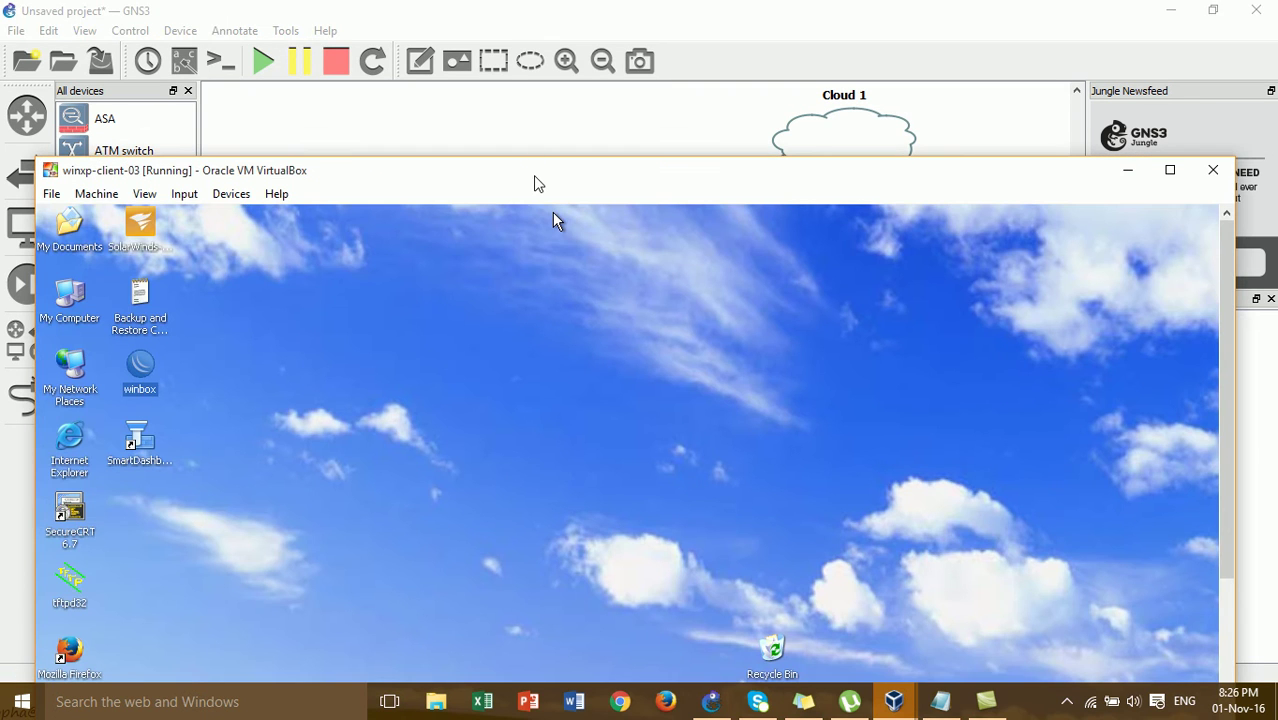
drag(534, 180, 695, 83)
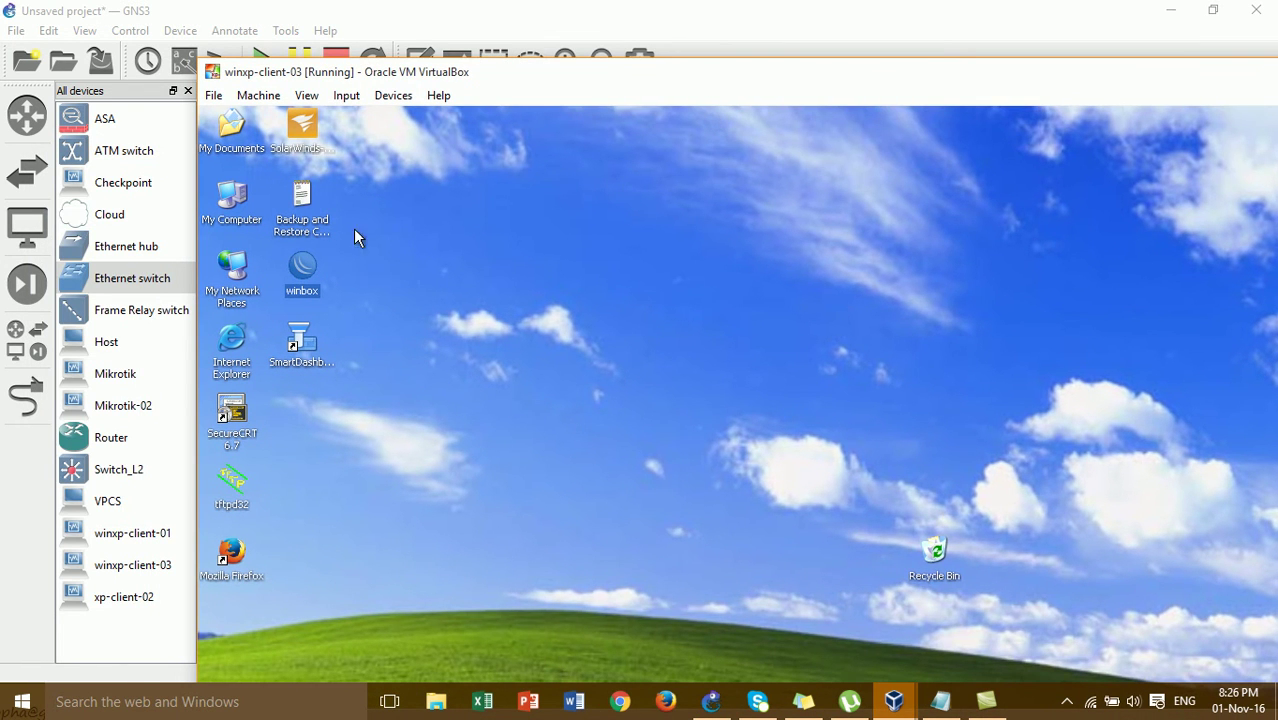
double_click(308, 264)
click(909, 262)
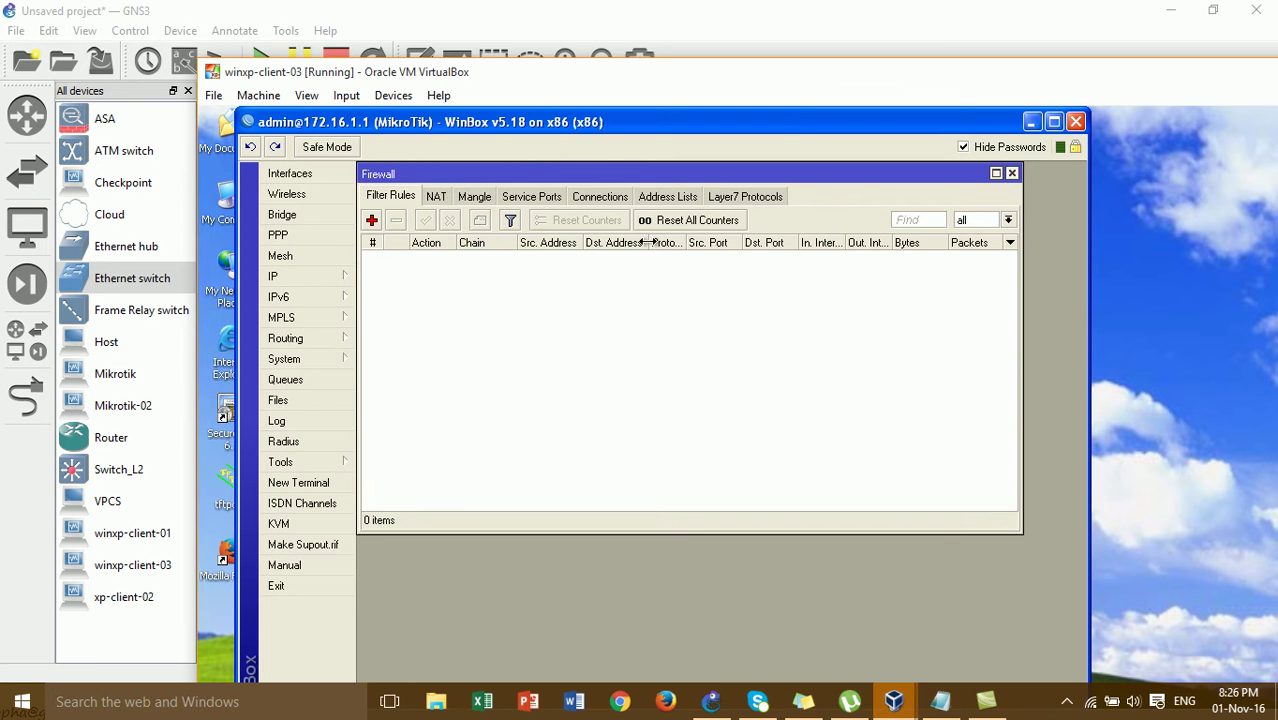
click(1076, 123)
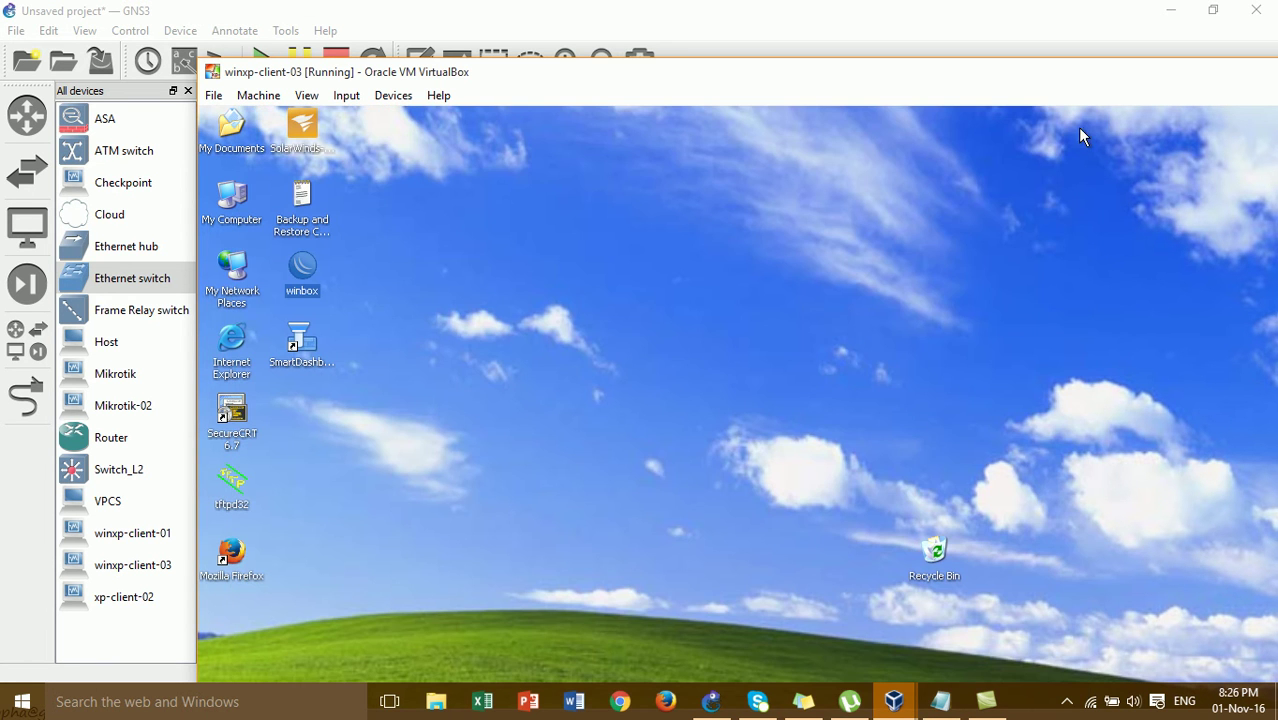
drag(1127, 72, 1268, 76)
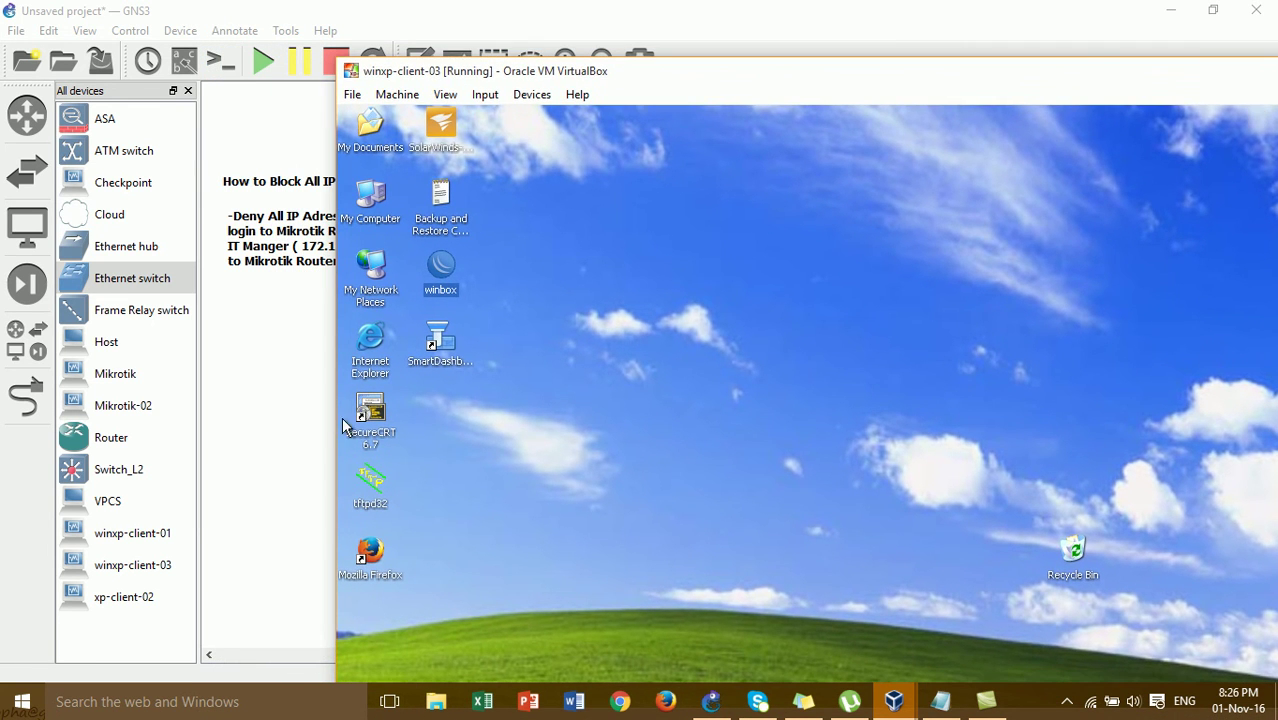
click(257, 396)
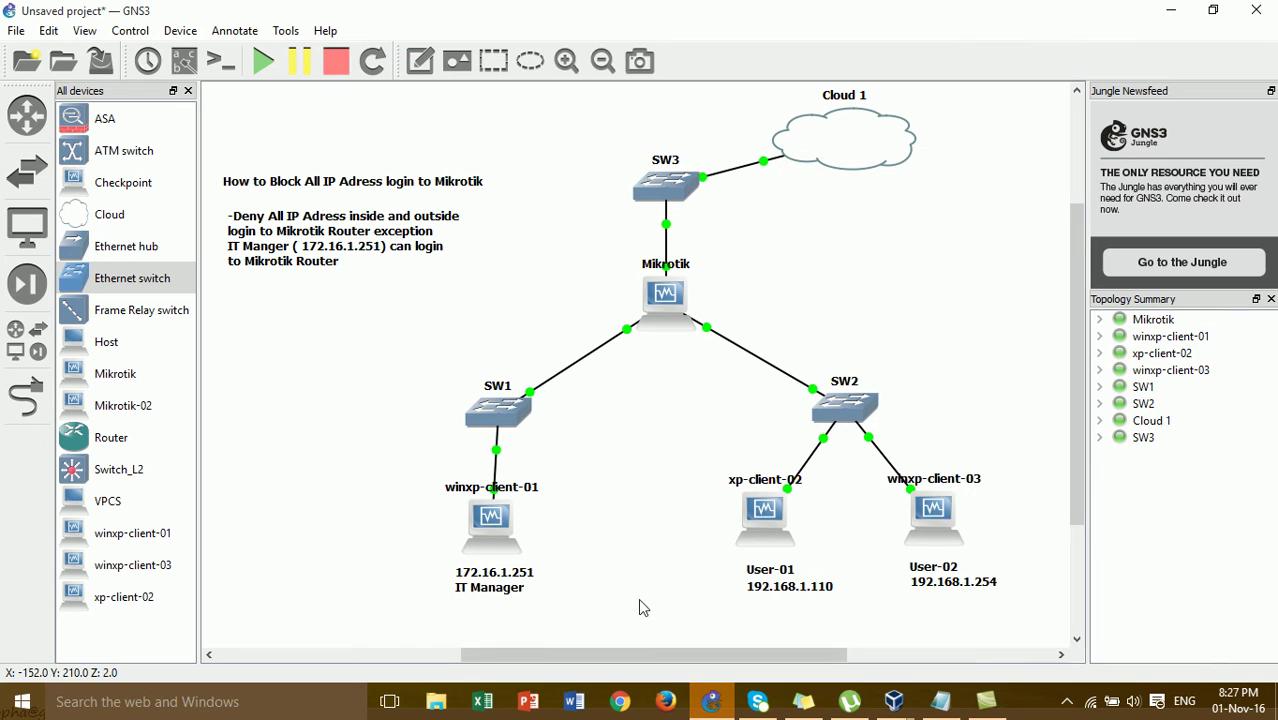
Bring up winxp-client-01, widen its window, close the open WinBox session and reposition the window to show the whole desktop
mouse_move(895, 705)
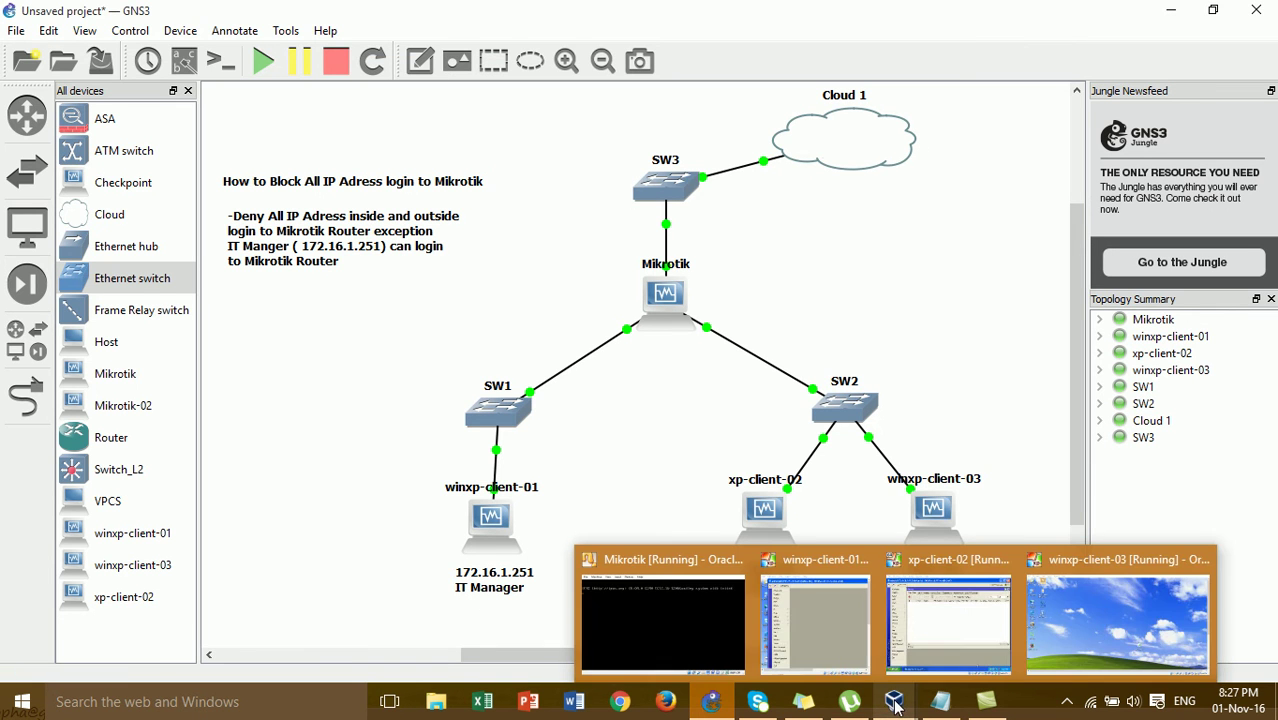
click(815, 620)
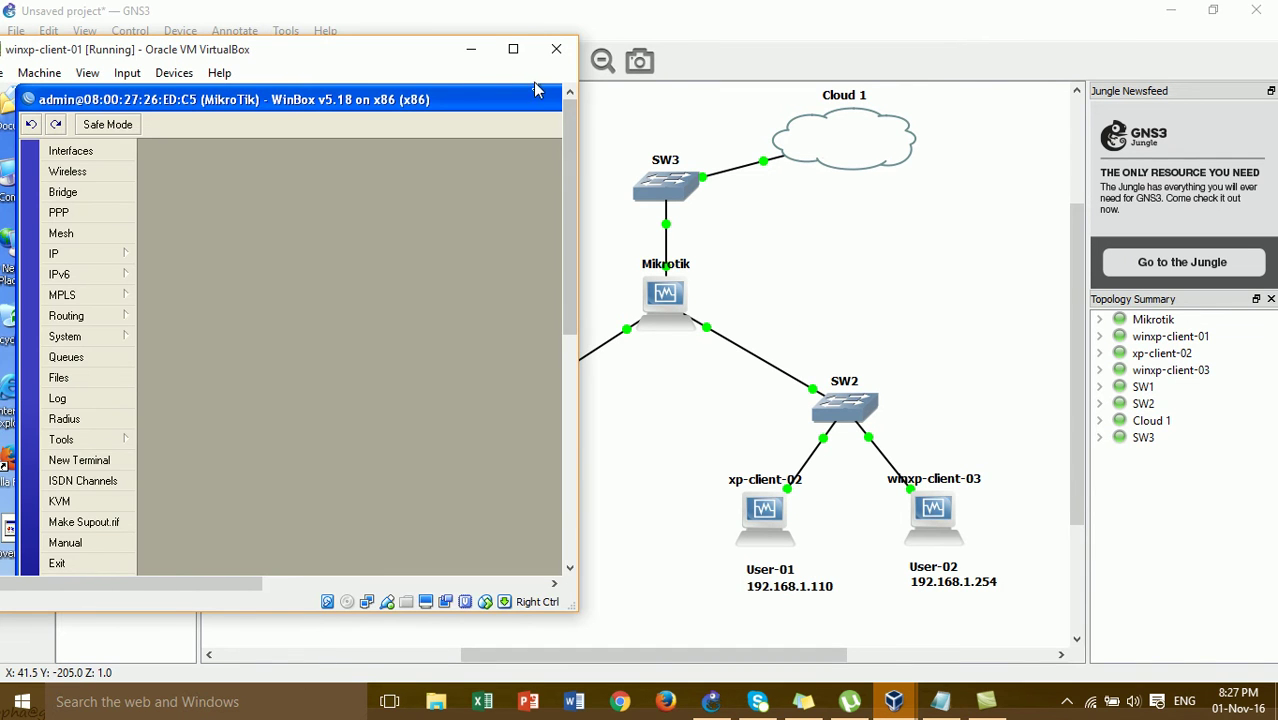
drag(578, 92, 900, 54)
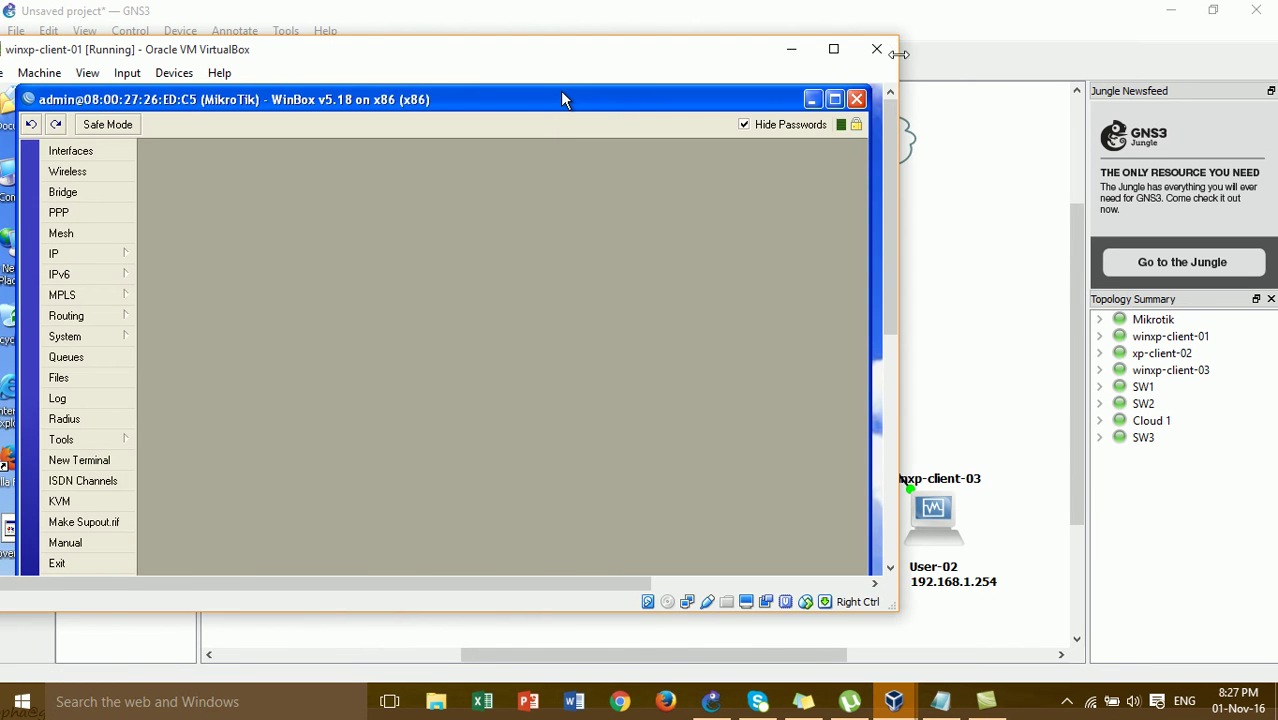
click(856, 99)
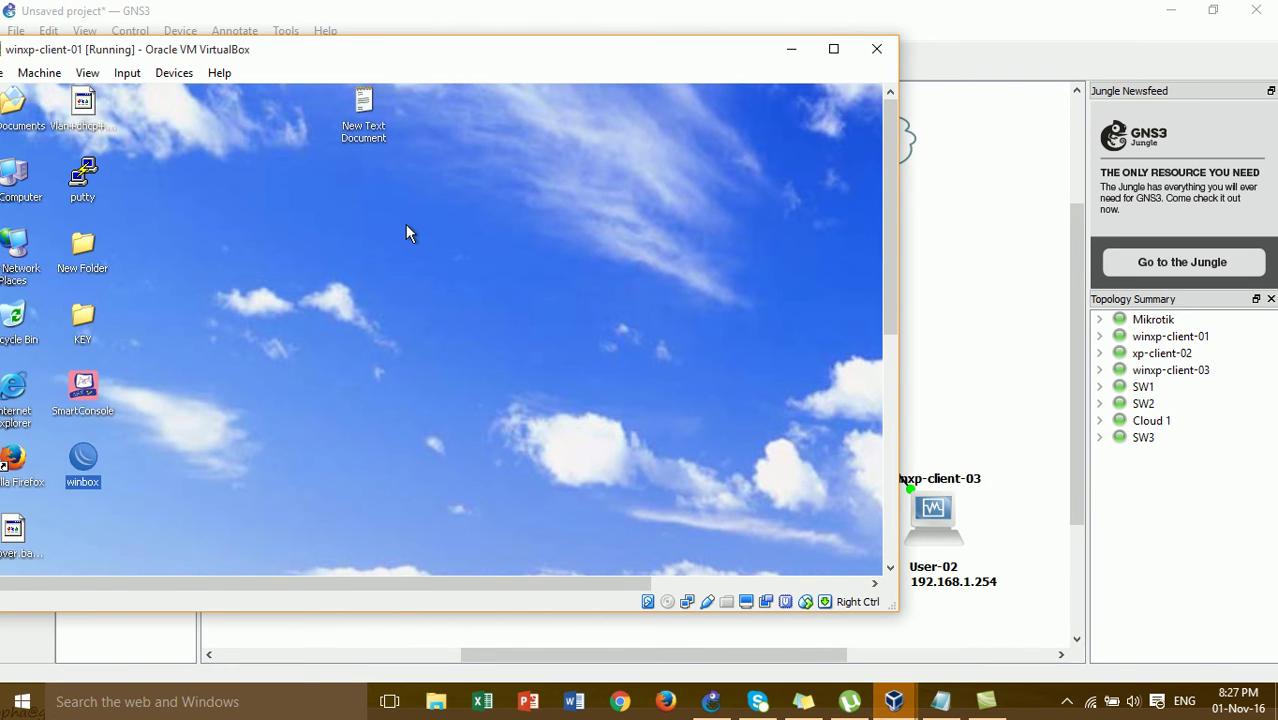
drag(295, 49, 402, 33)
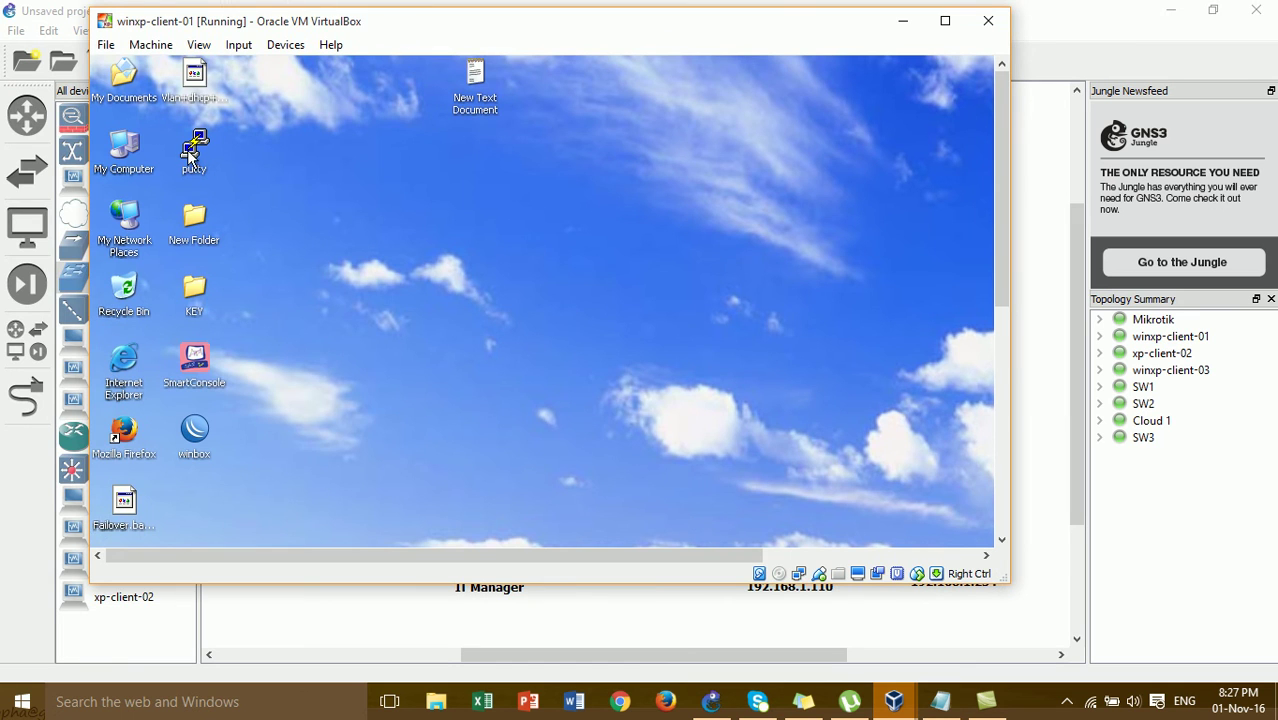
Reconnect WinBox from winxp-client-01 to the MikroTik router, maximize the virtual machine window and widen the WinBox window
double_click(197, 446)
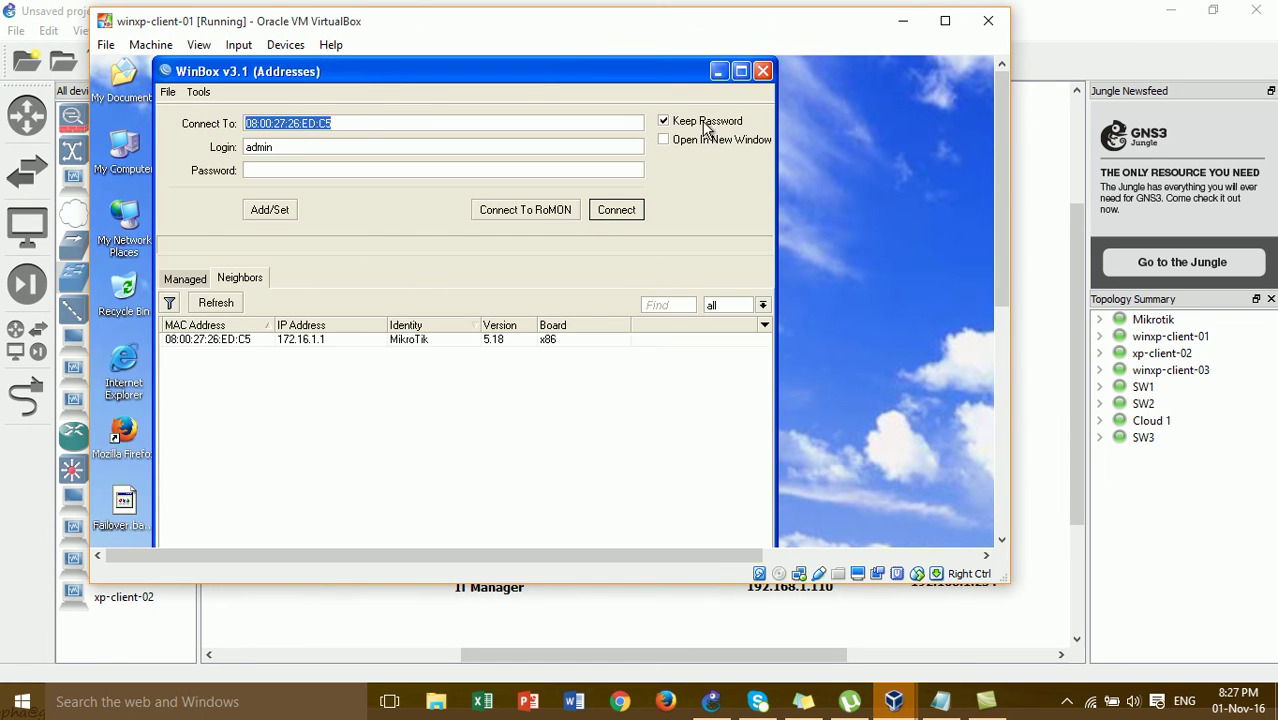
click(230, 341)
click(632, 212)
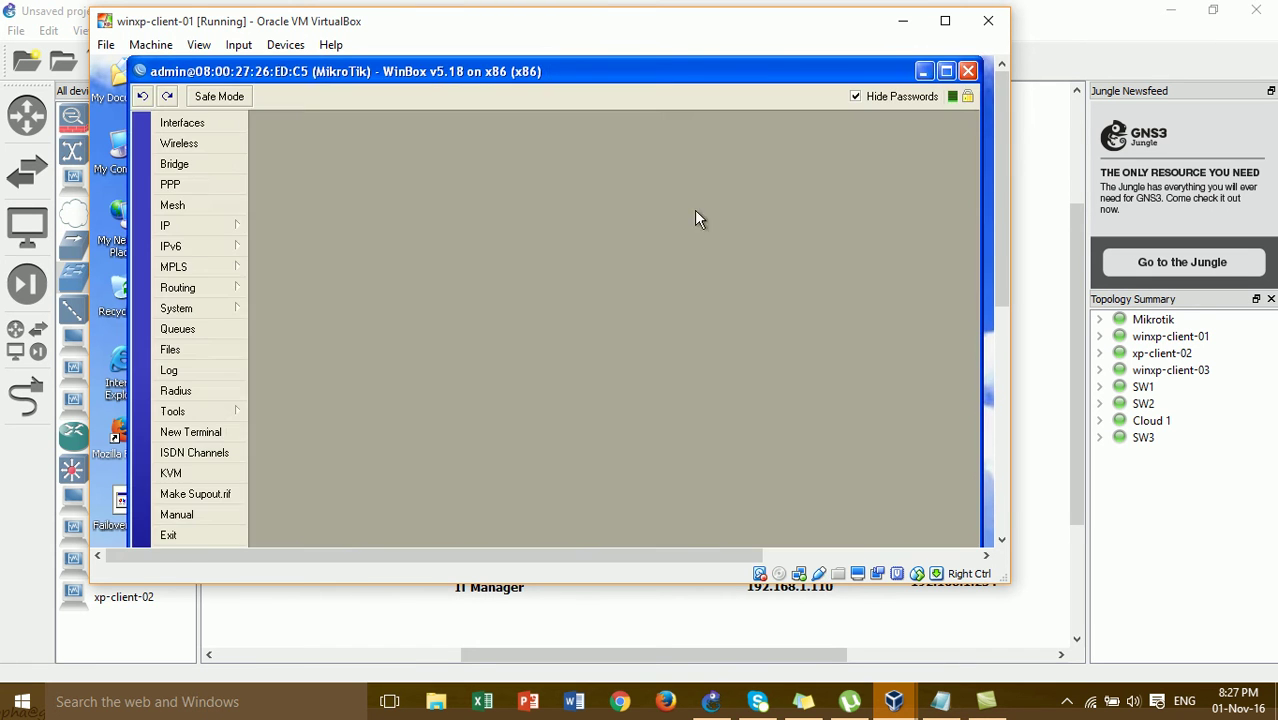
click(940, 26)
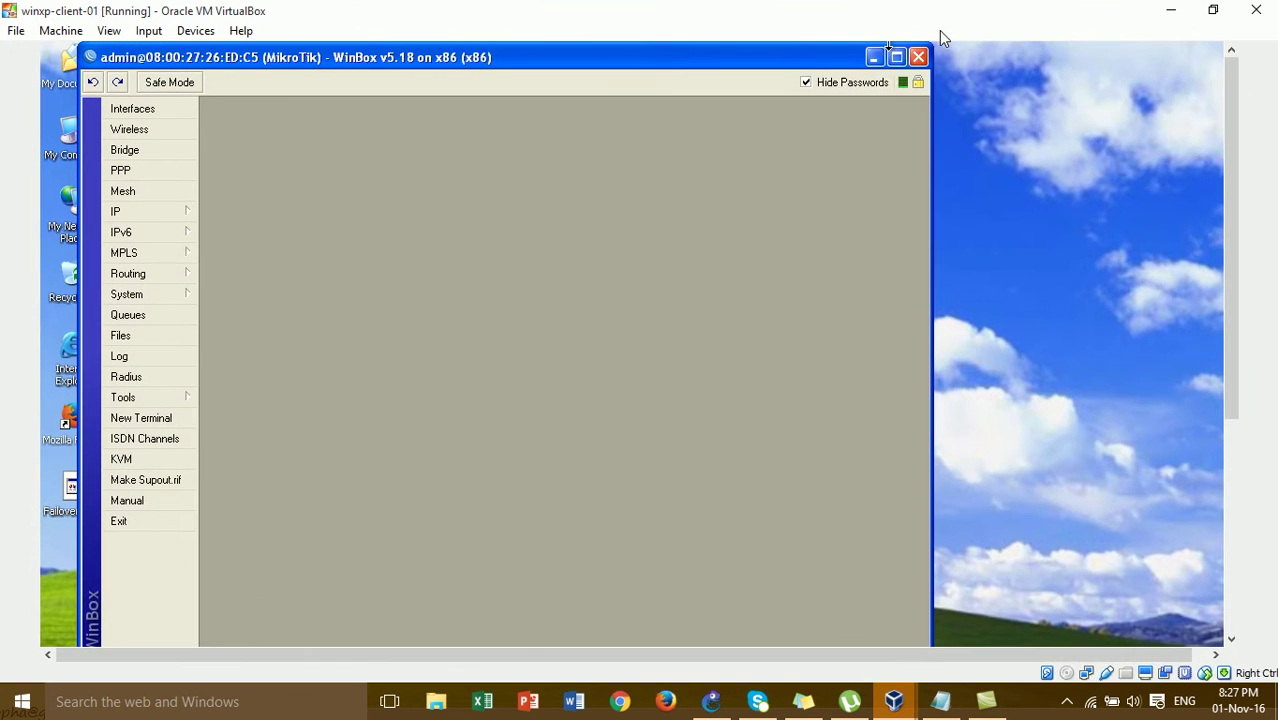
drag(931, 118, 1044, 144)
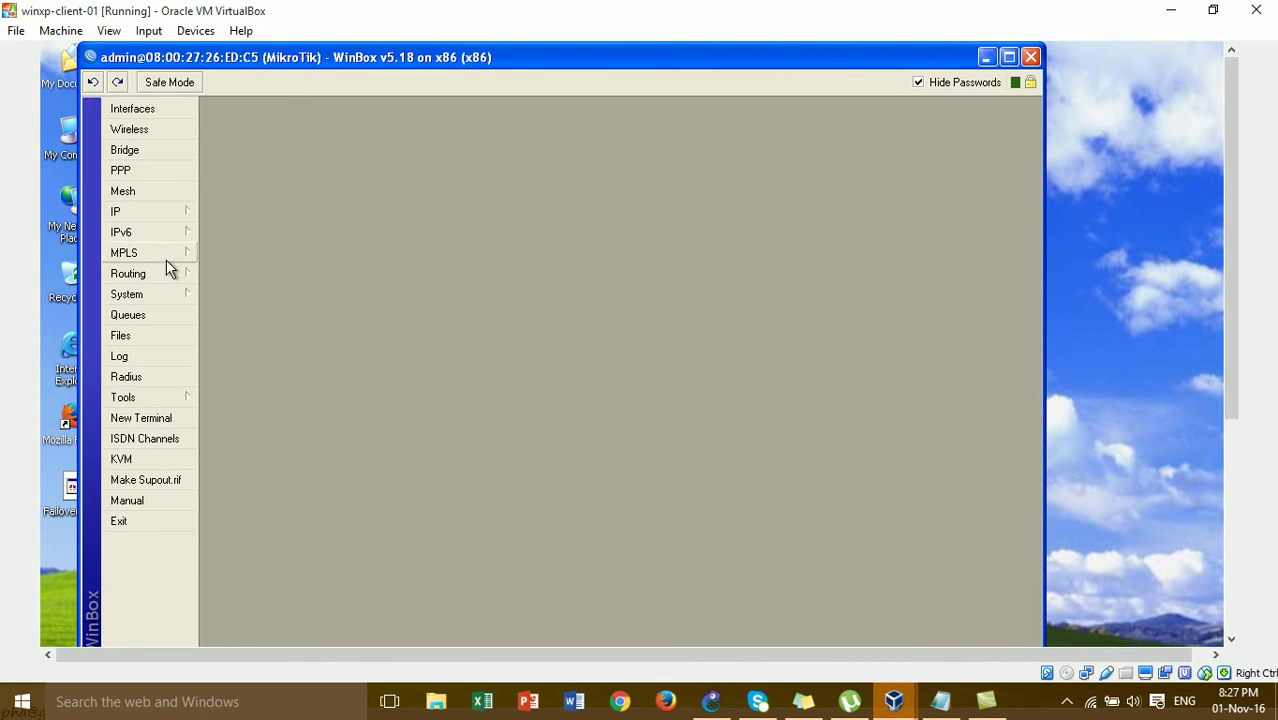
Show the router's IP firewall address lists
mouse_move(152, 211)
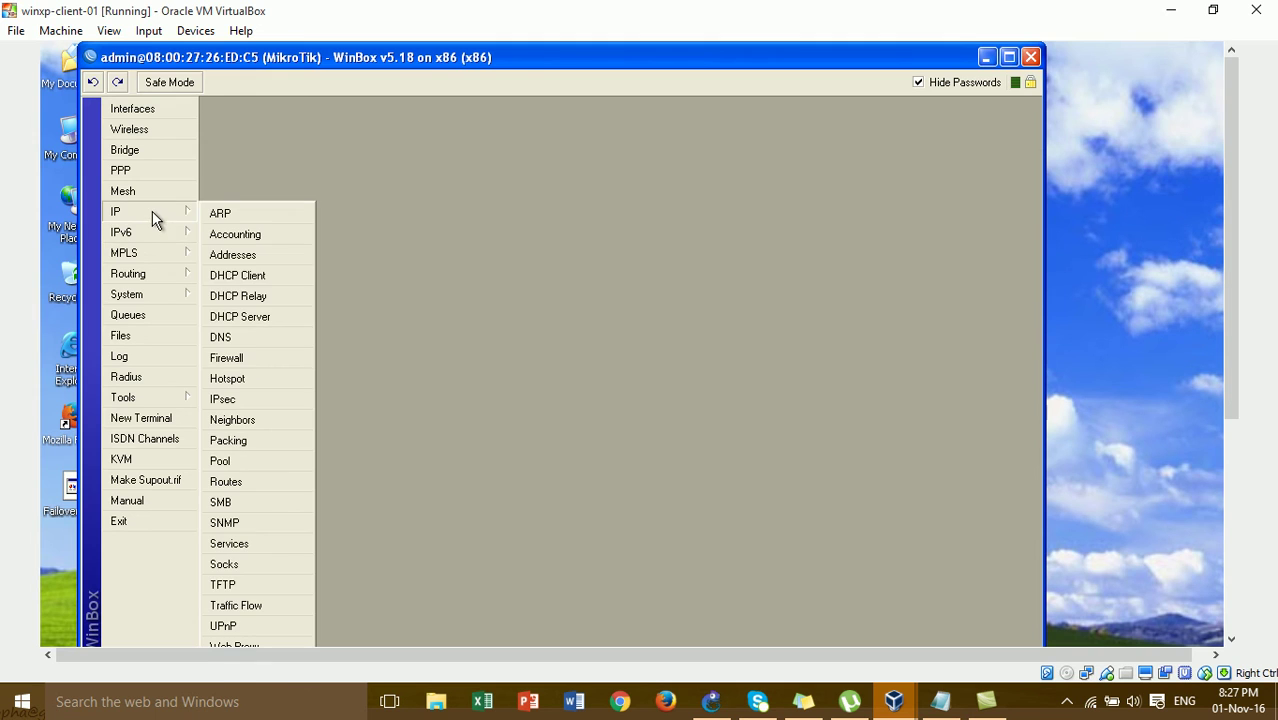
click(245, 358)
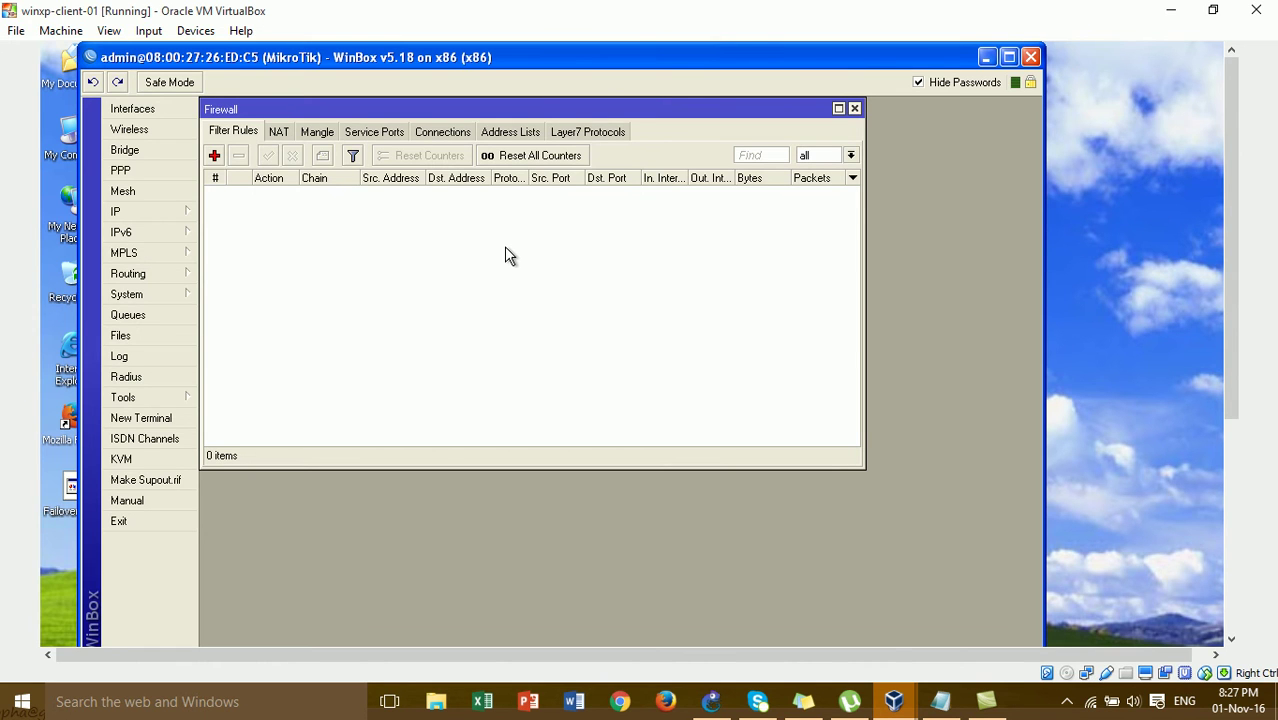
click(516, 136)
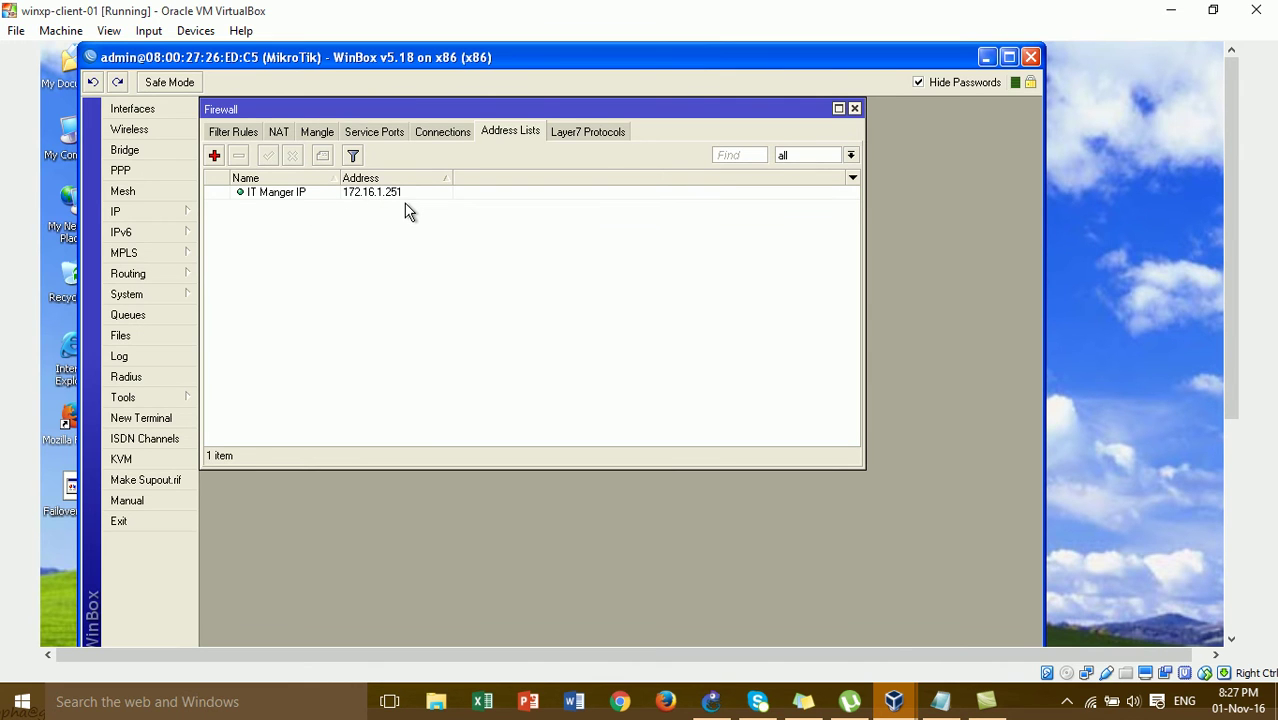
Run ipconfig in a command prompt on winxp-client-01 to check its IP address, and close the prompt
key(Return)
text(ipc)
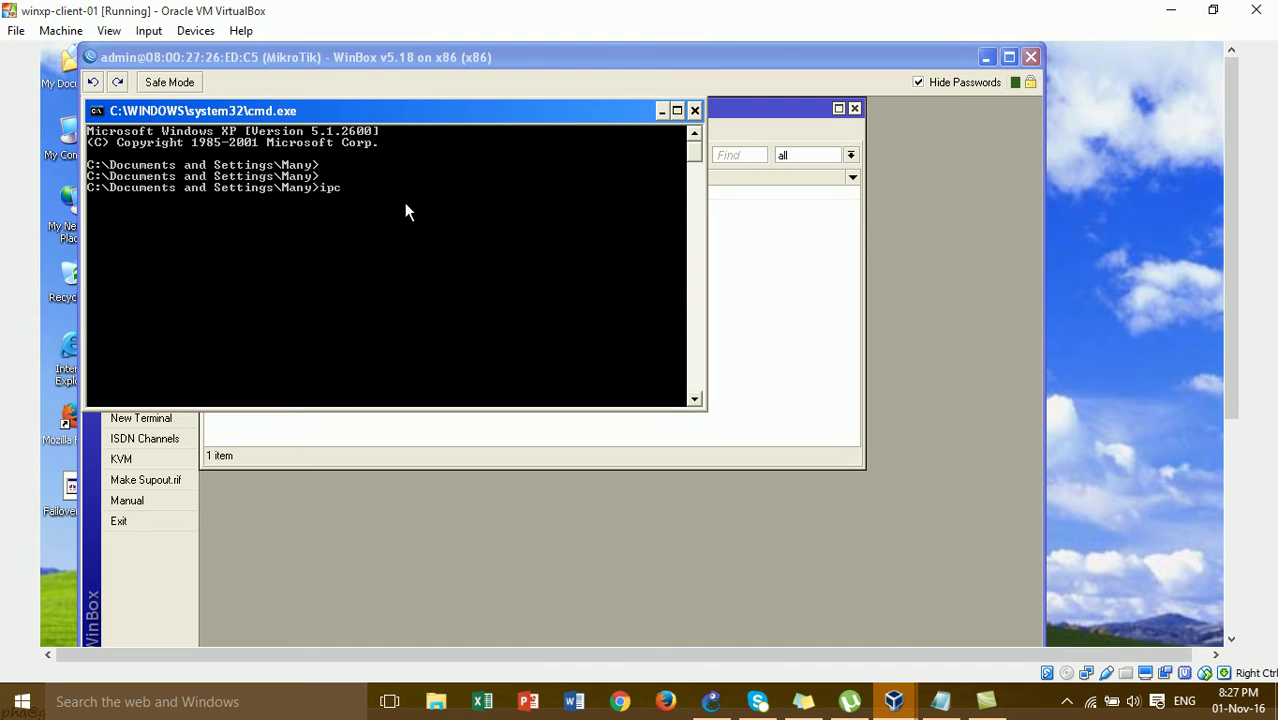
text(onf)
key(BackSpace)
key(BackSpace)
key(BackSpace)
key(BackSpace)
key(BackSpace)
text(pconfig)
key(Return)
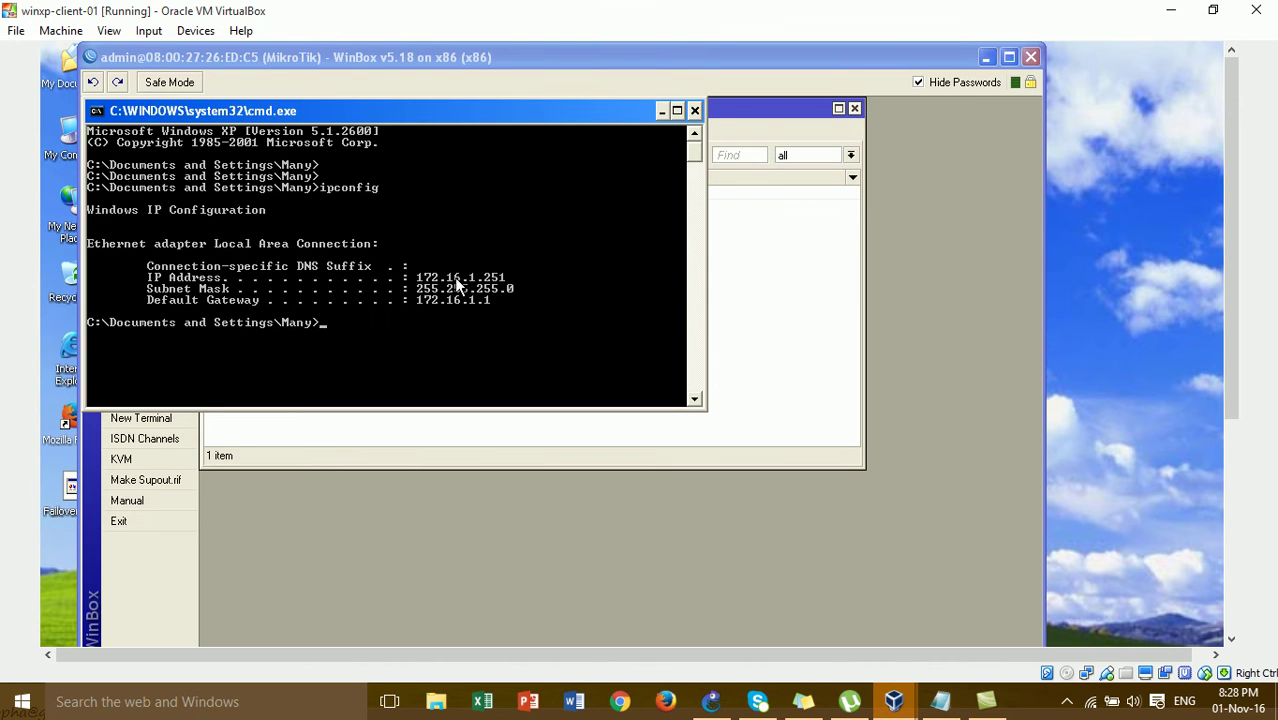
click(695, 111)
Rename the firewall address list for 172.16.1.251 to "IT Manger" and save the entry
double_click(380, 194)
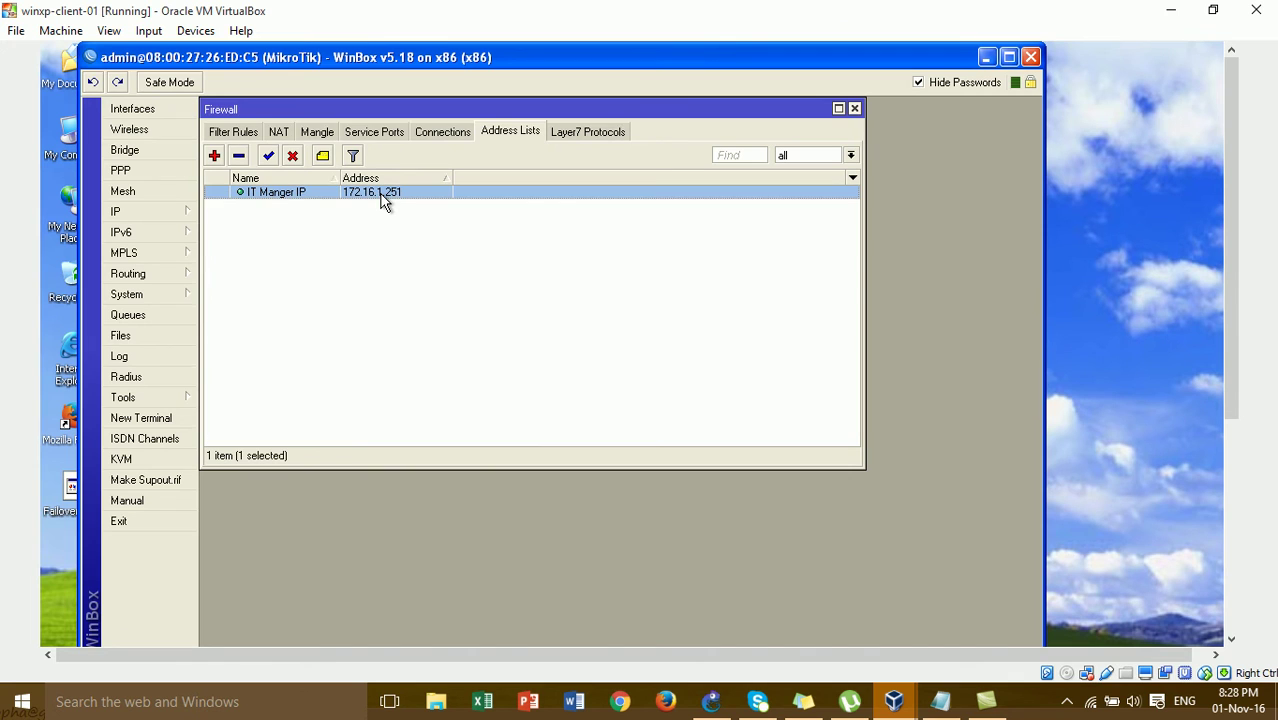
drag(747, 303, 370, 365)
key(BackSpace)
text(IP)
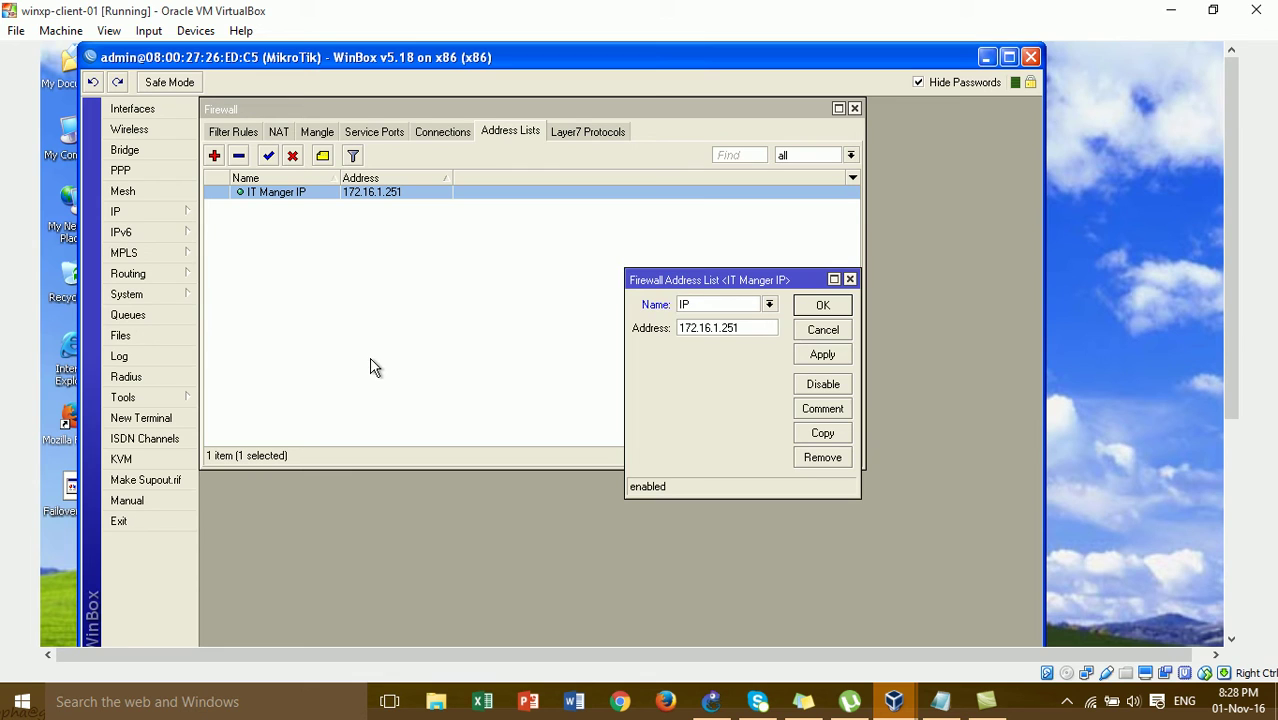
key(BackSpace)
text(T Manger)
drag(730, 304, 682, 304)
click(743, 330)
drag(743, 330, 665, 330)
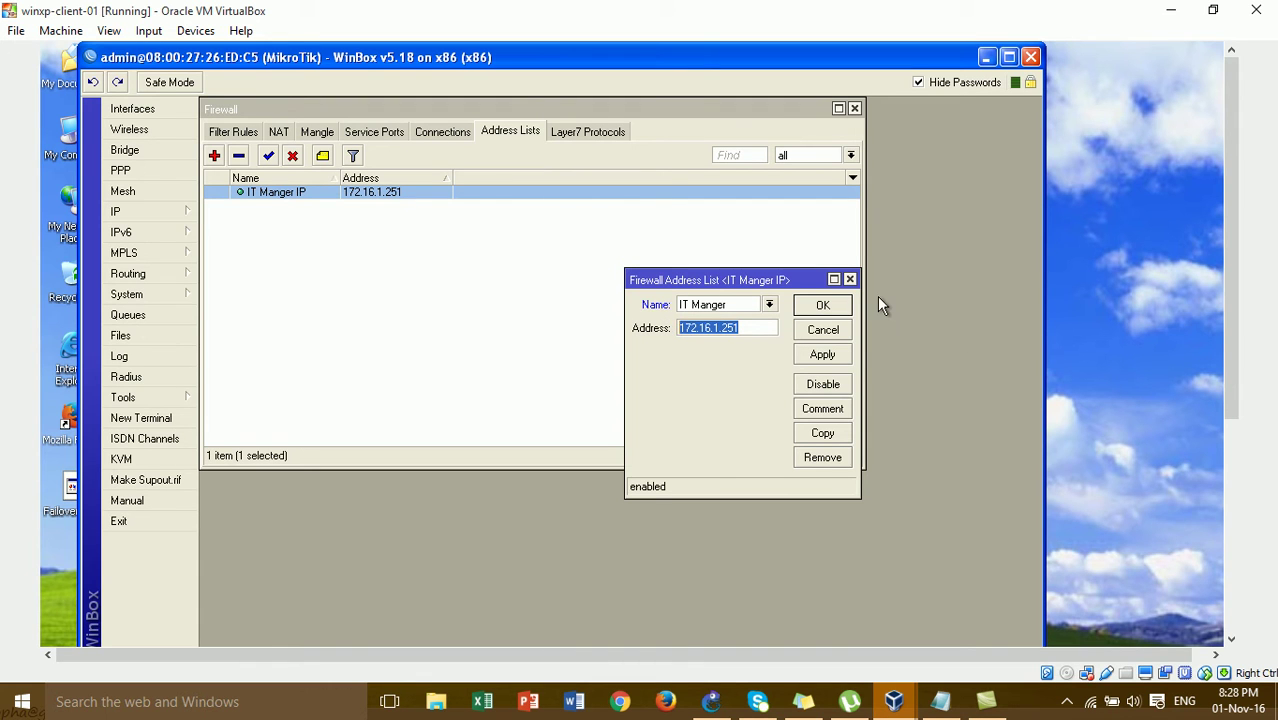
click(840, 358)
click(828, 308)
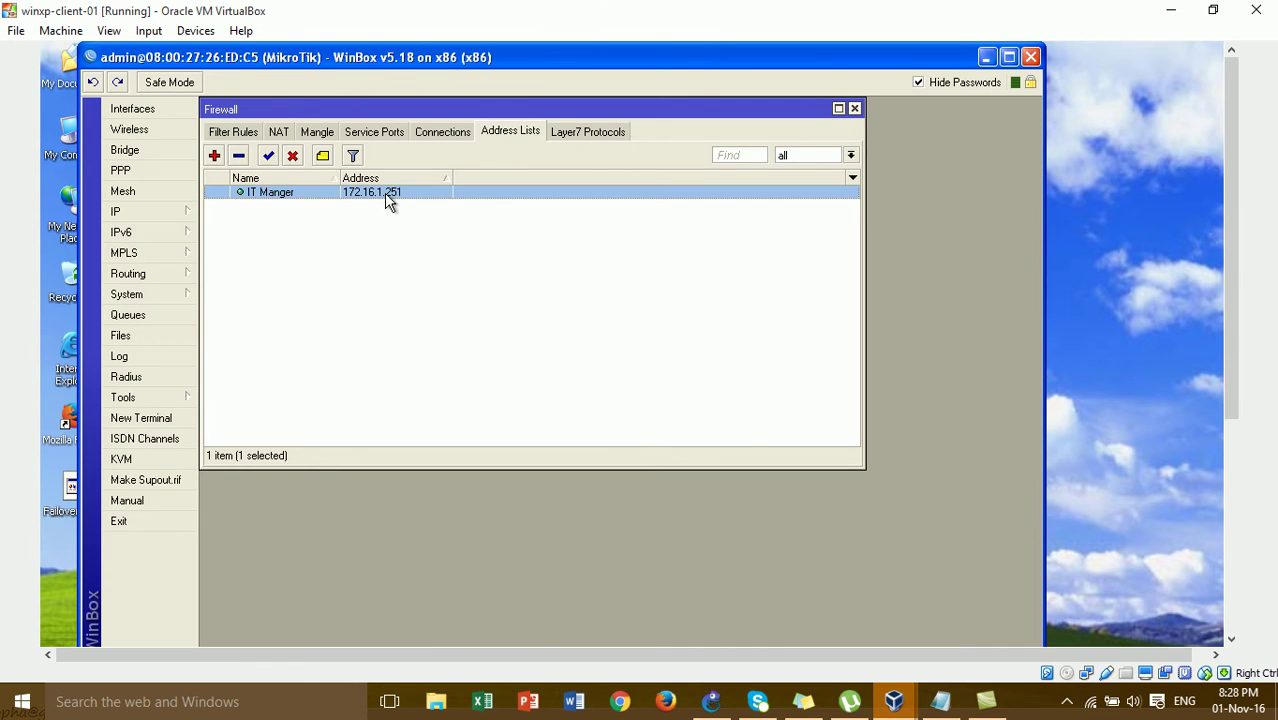
Start a new firewall filter rule and set its chain to input
click(238, 134)
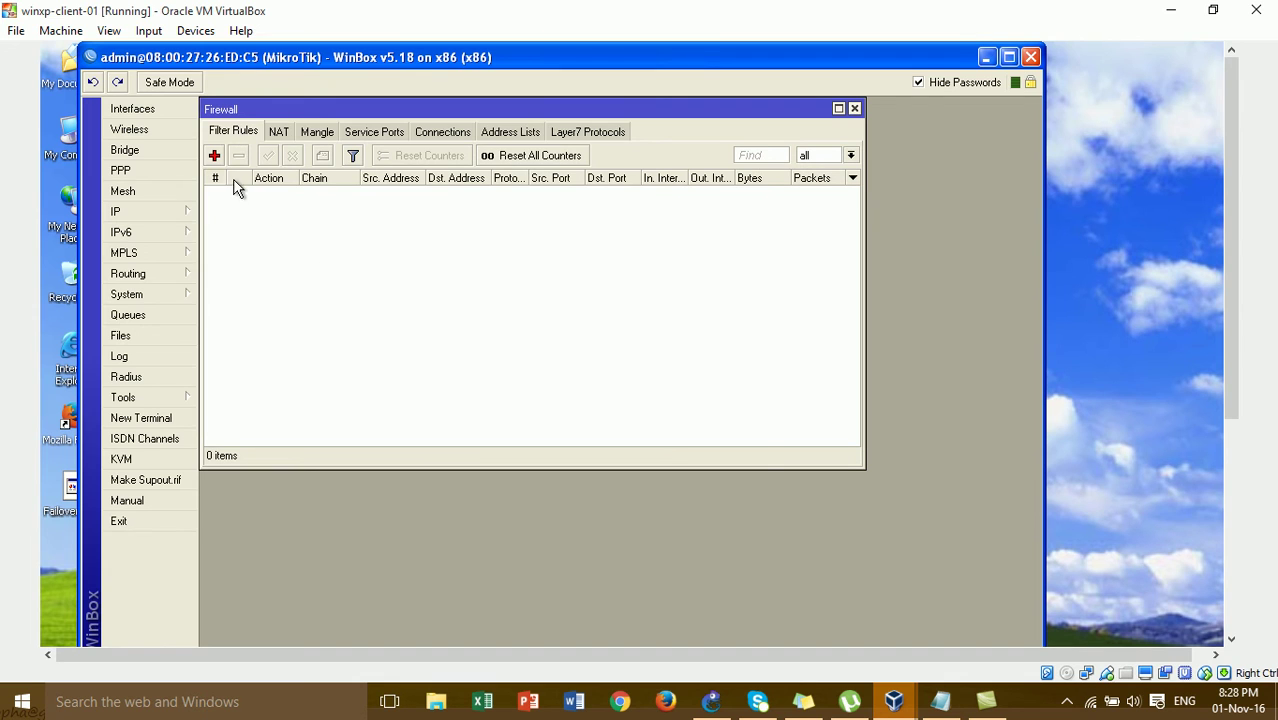
click(214, 155)
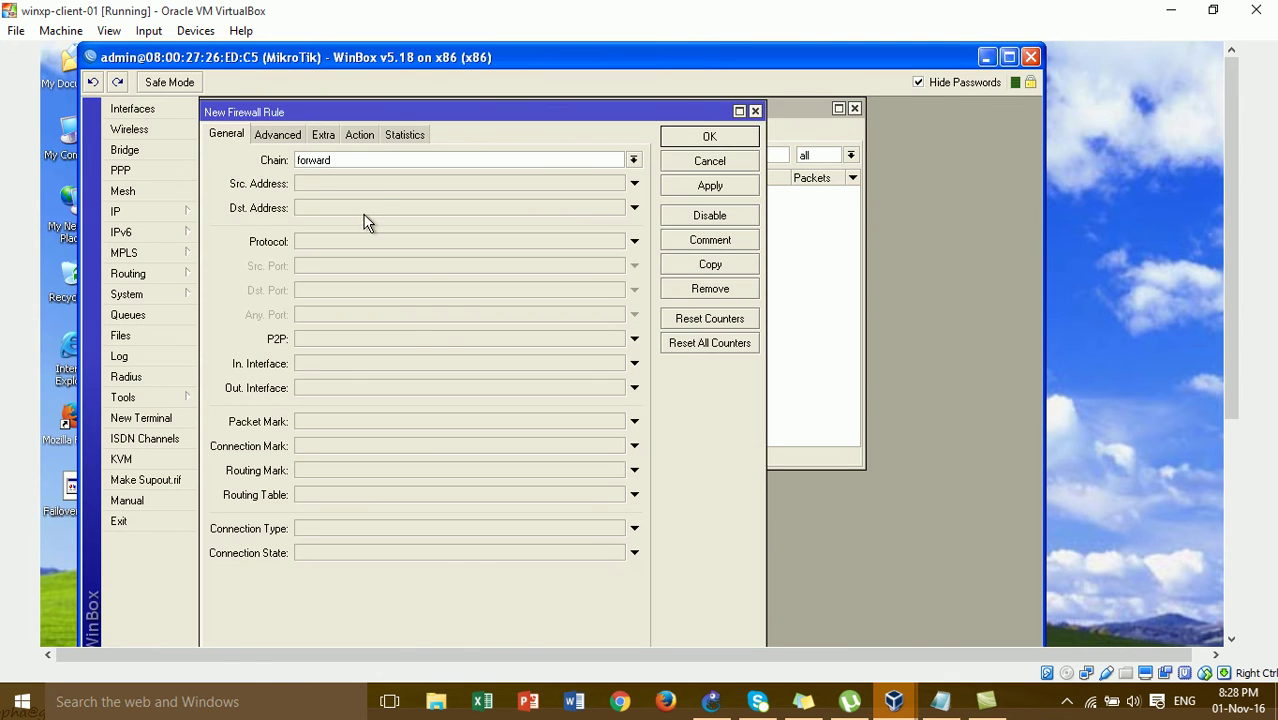
click(633, 160)
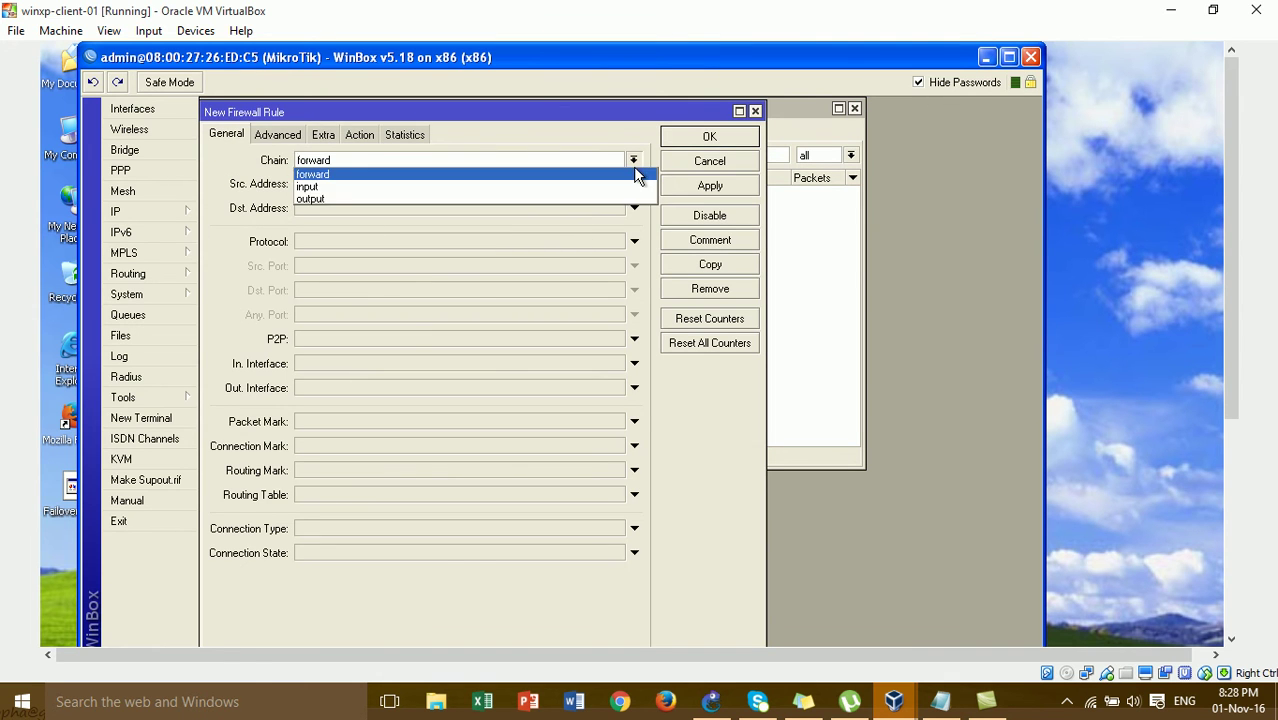
click(500, 190)
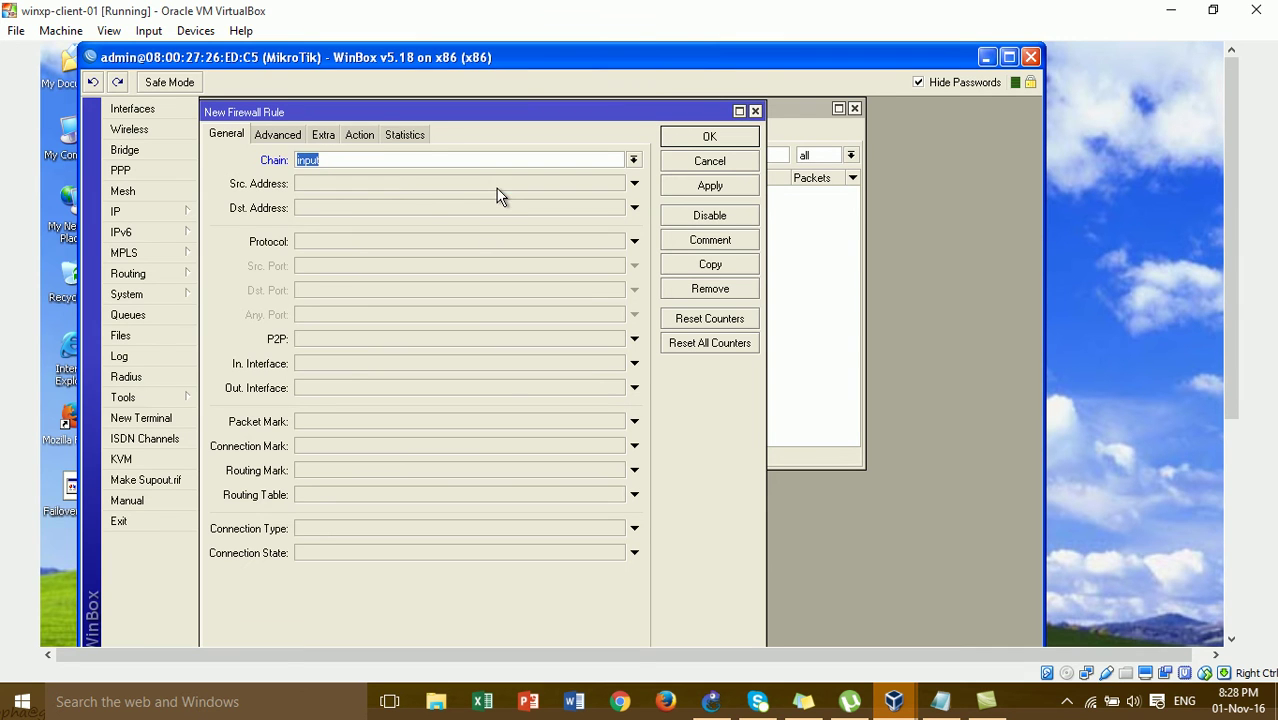
Set the rule's source address list to IT Manger and save it with the accept action
click(292, 136)
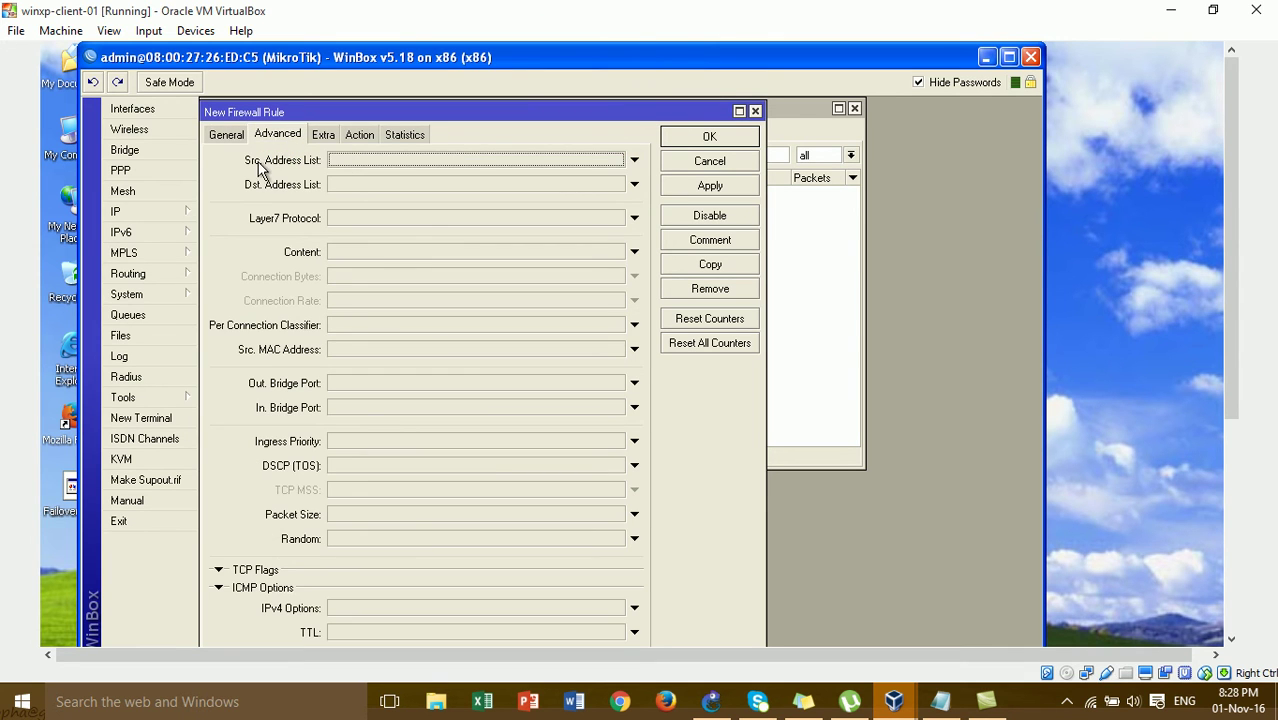
click(634, 160)
click(618, 162)
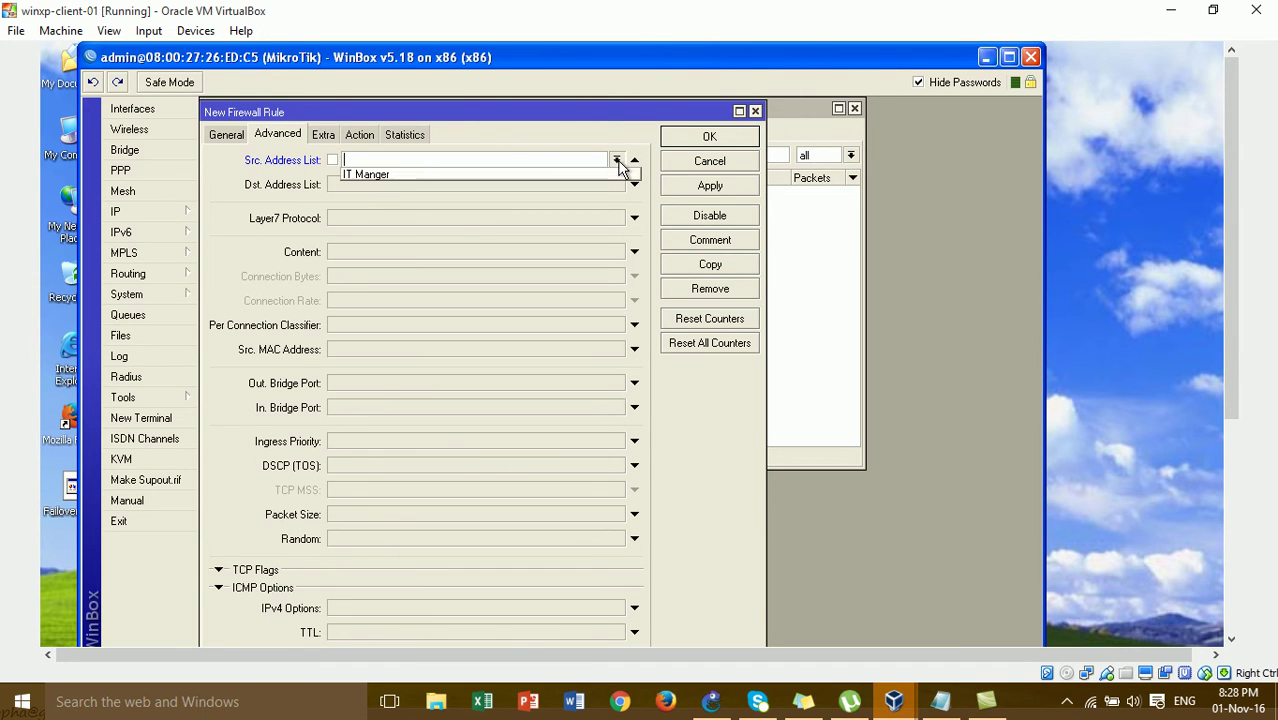
click(364, 176)
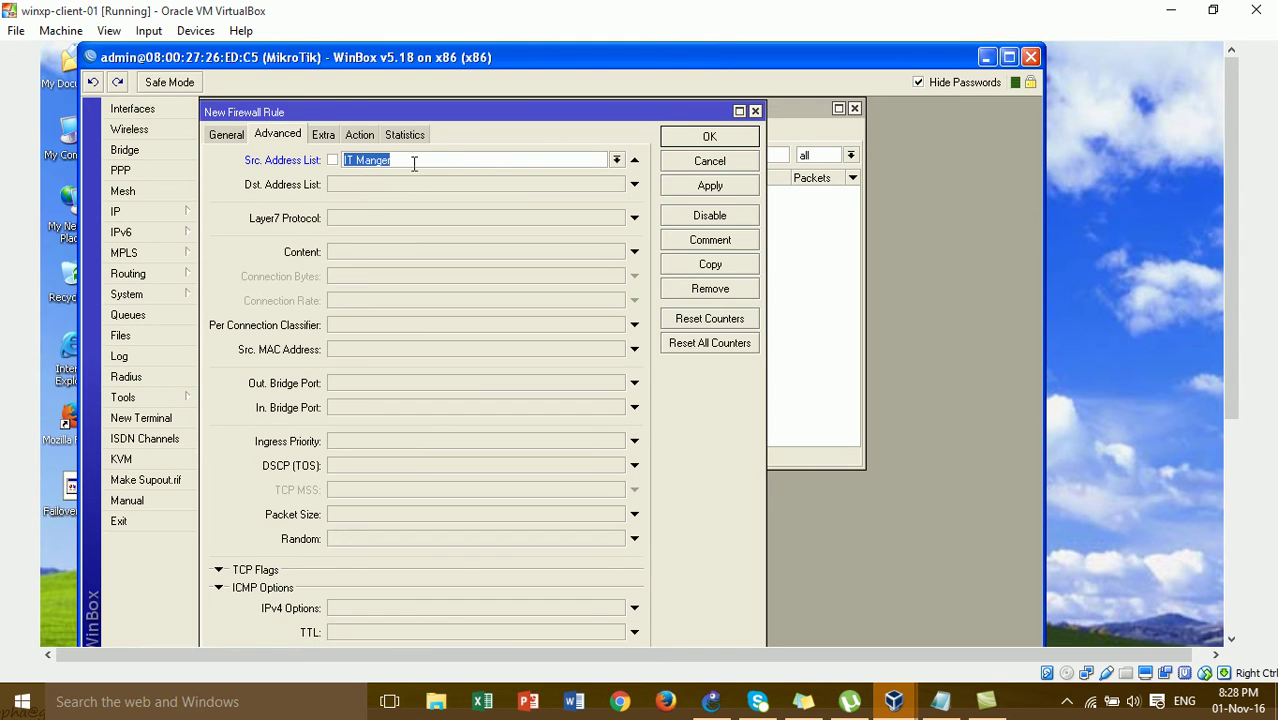
click(368, 138)
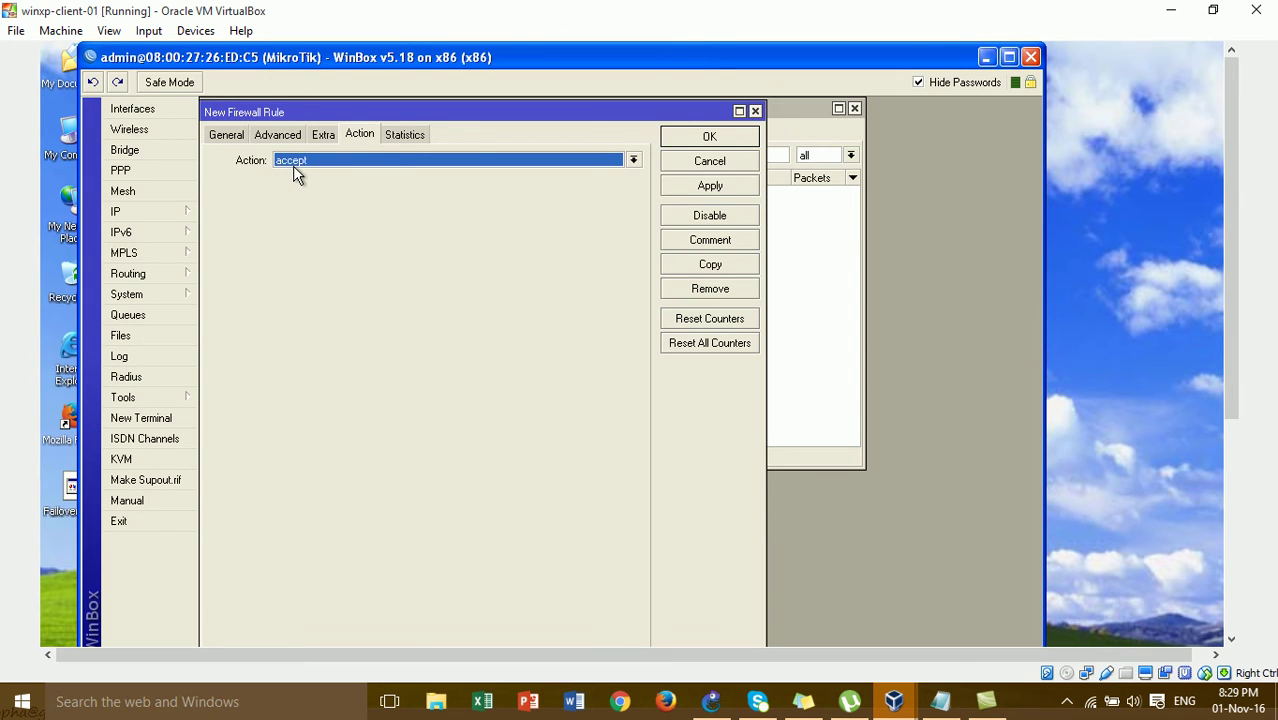
click(737, 193)
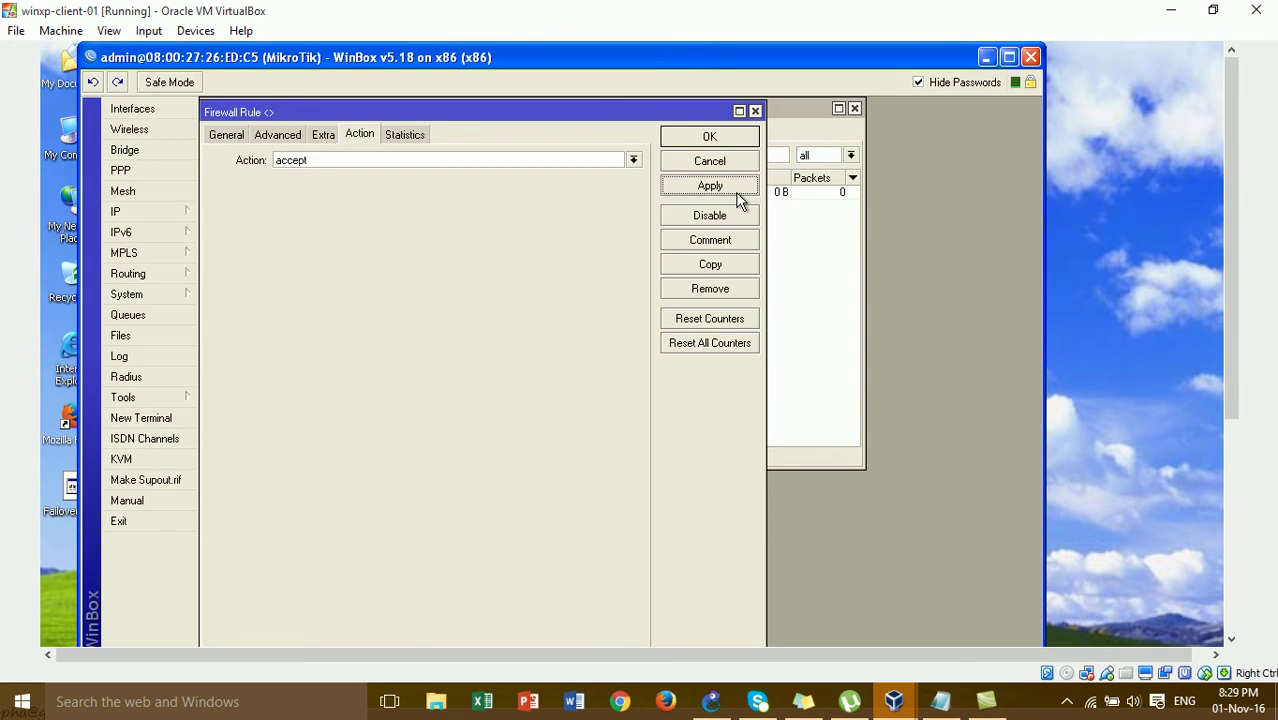
click(718, 139)
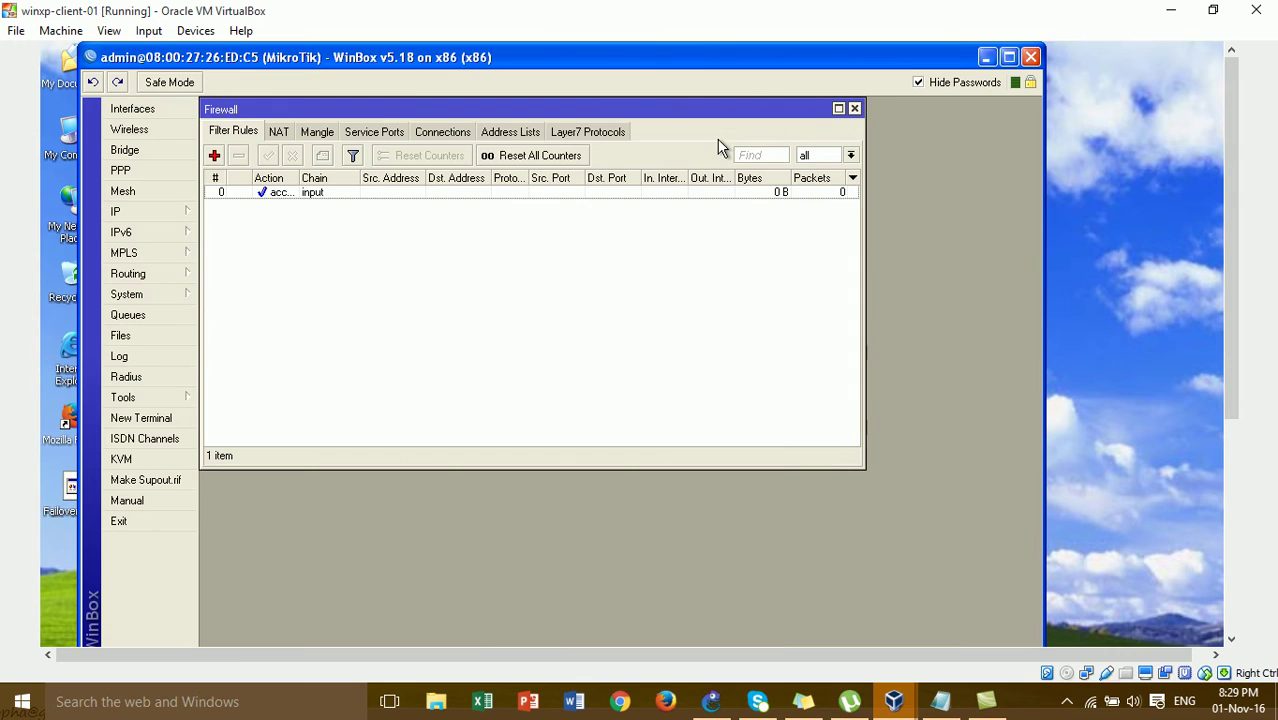
Start a second firewall filter rule and set its chain to input
click(276, 197)
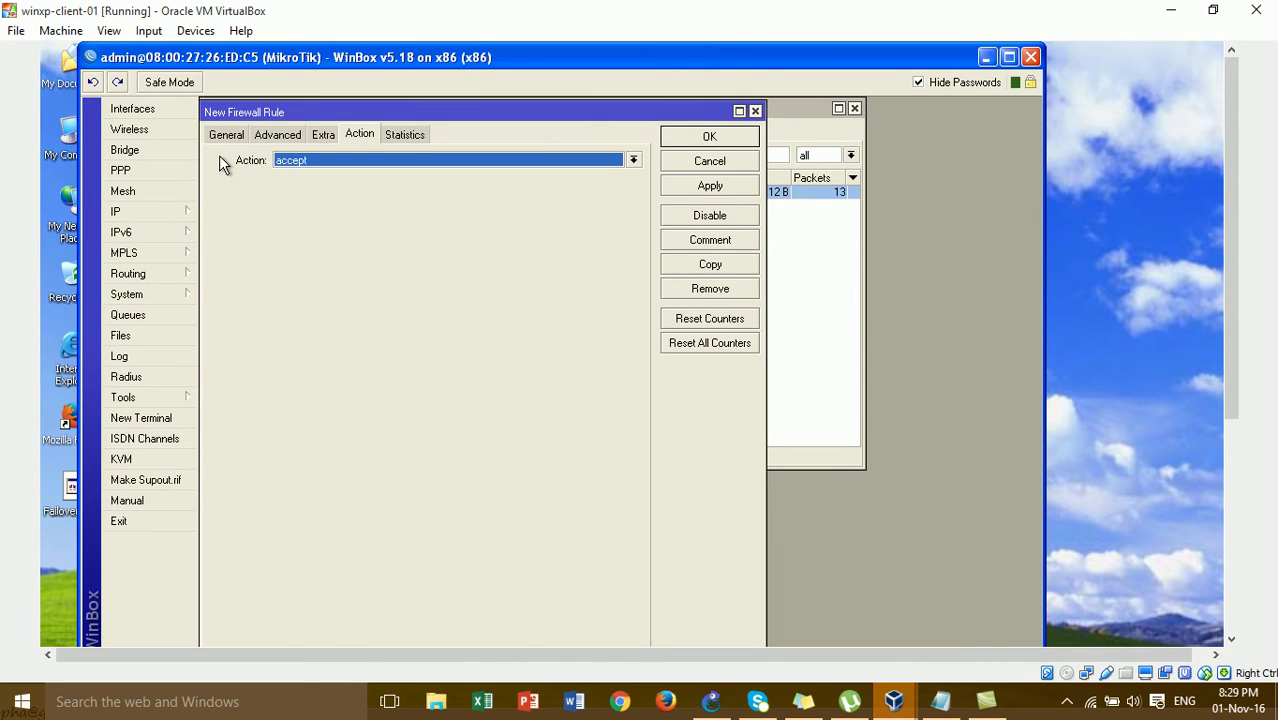
click(233, 136)
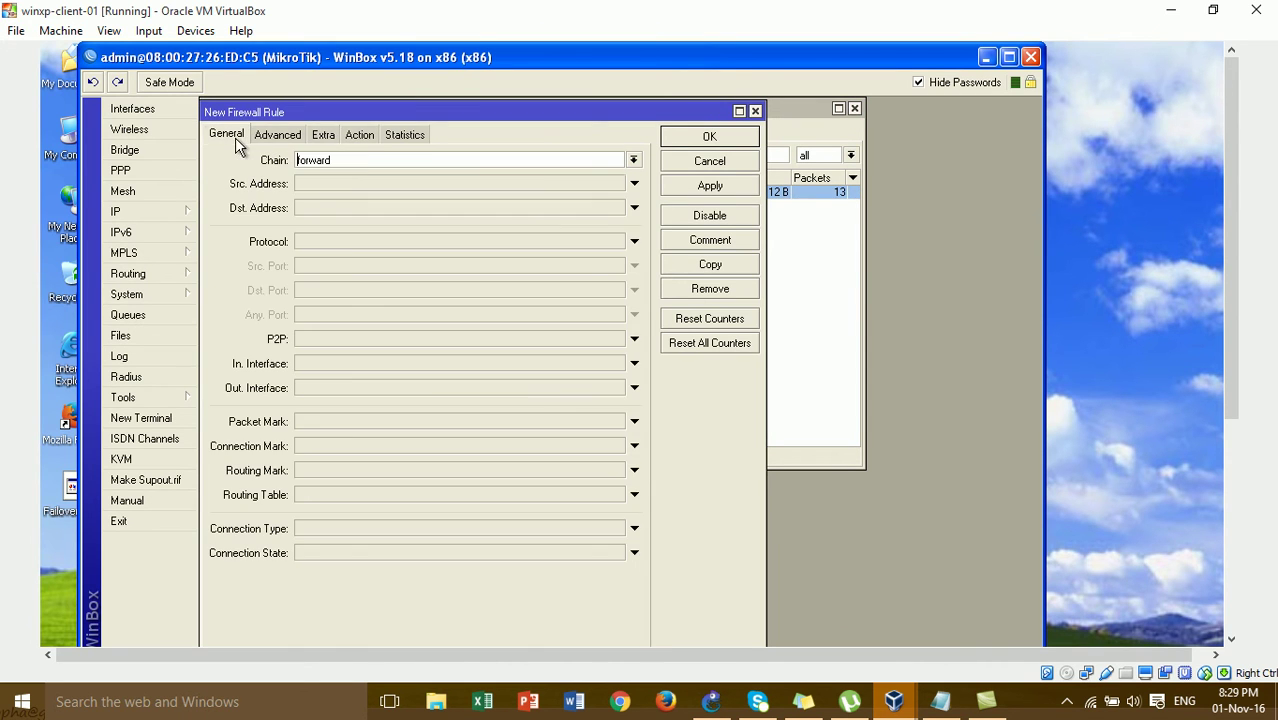
click(633, 160)
click(512, 188)
Set the second rule's action to drop, save it and disable the drop rule in the filter list
click(374, 128)
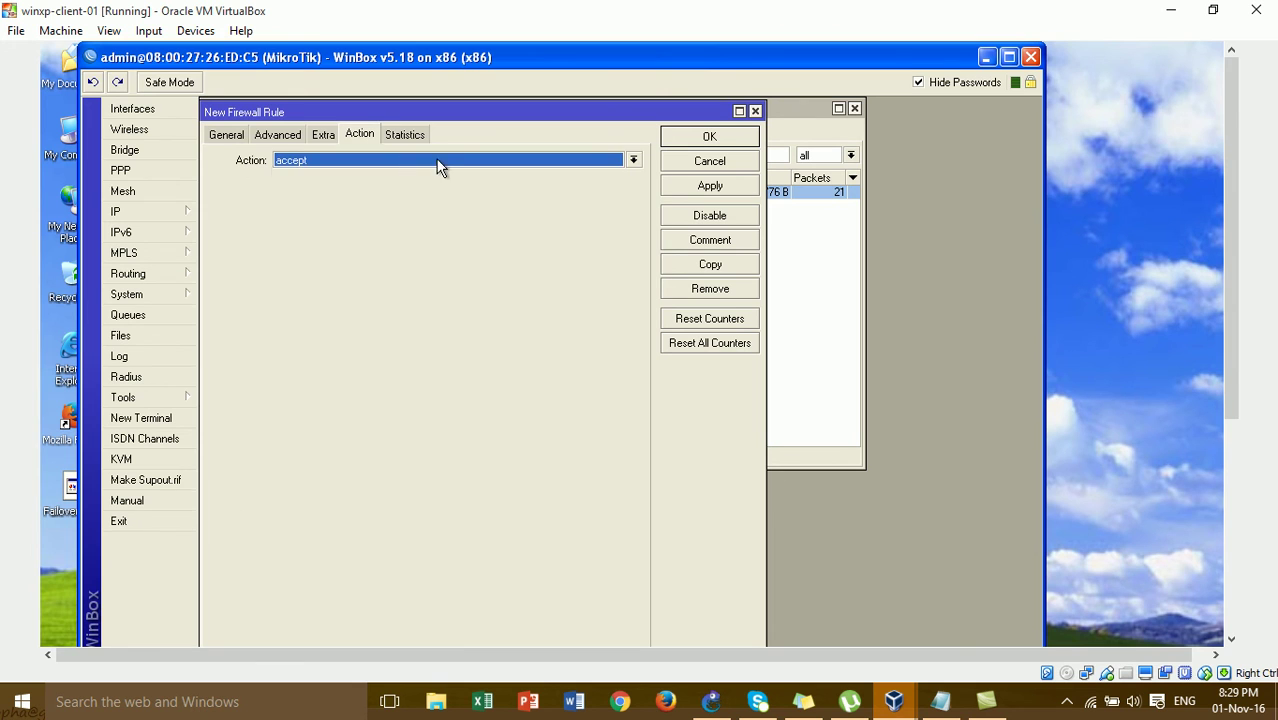
click(437, 167)
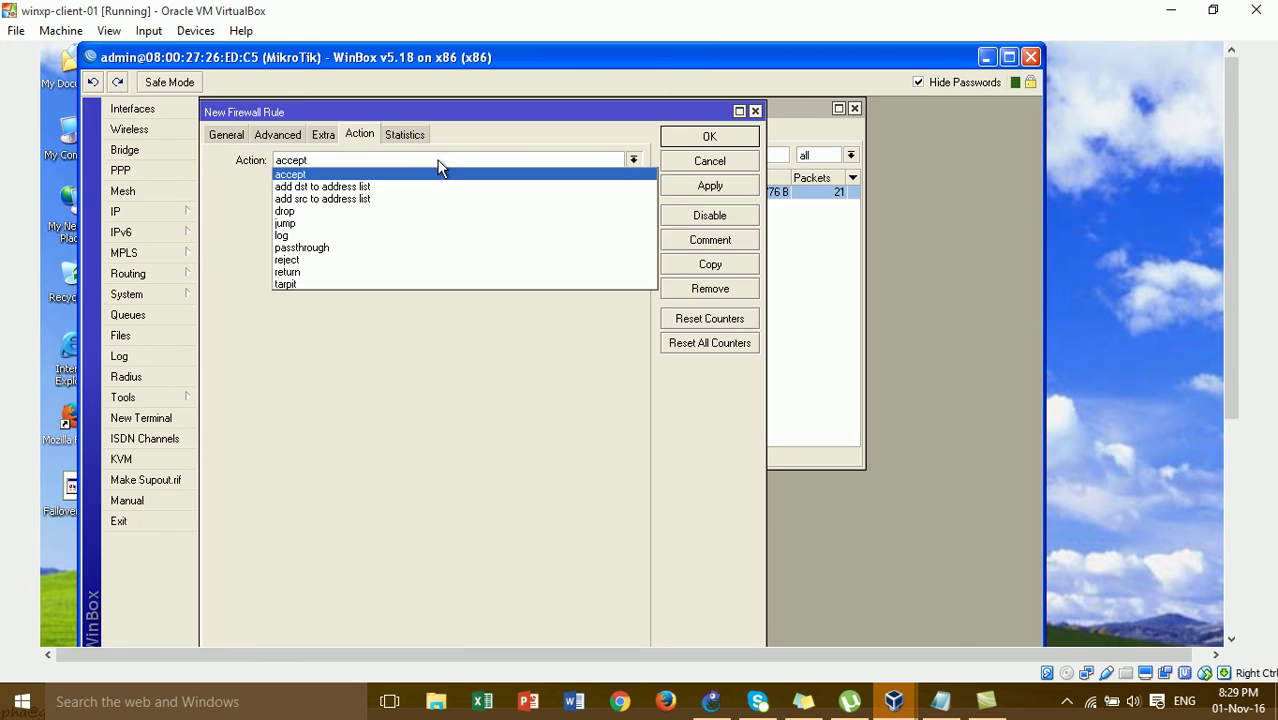
click(347, 215)
click(686, 193)
click(708, 140)
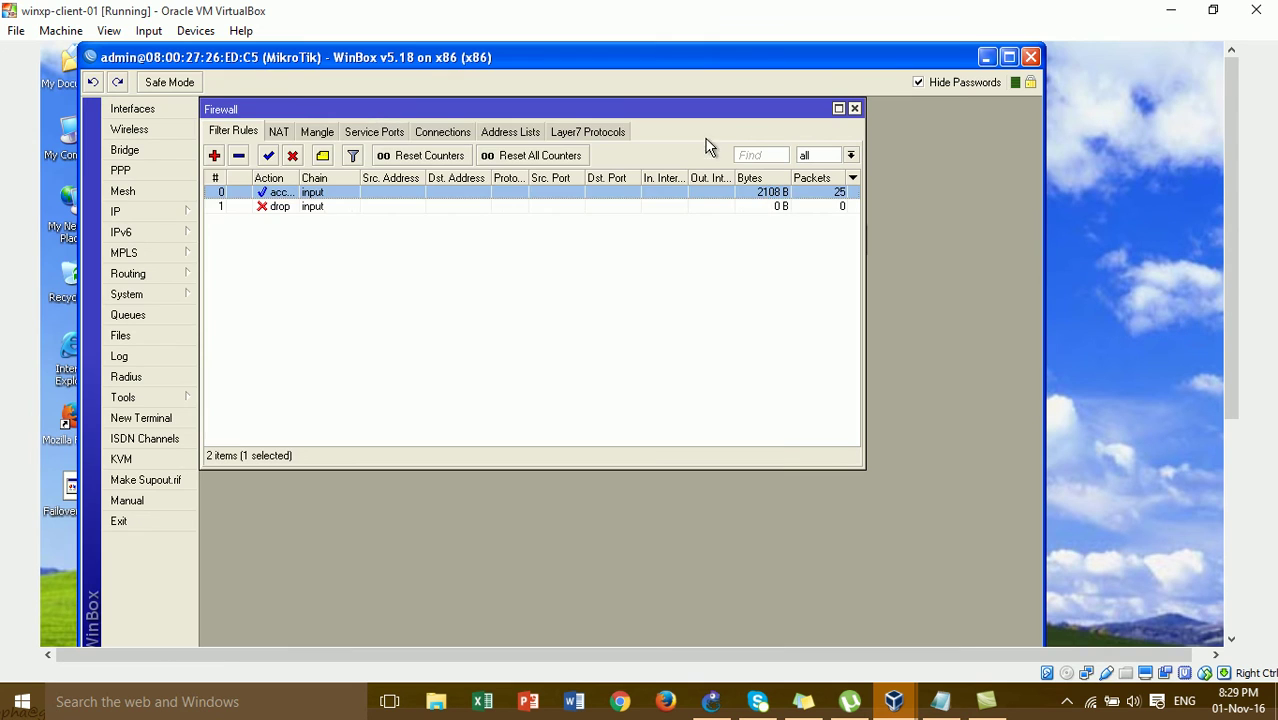
click(293, 210)
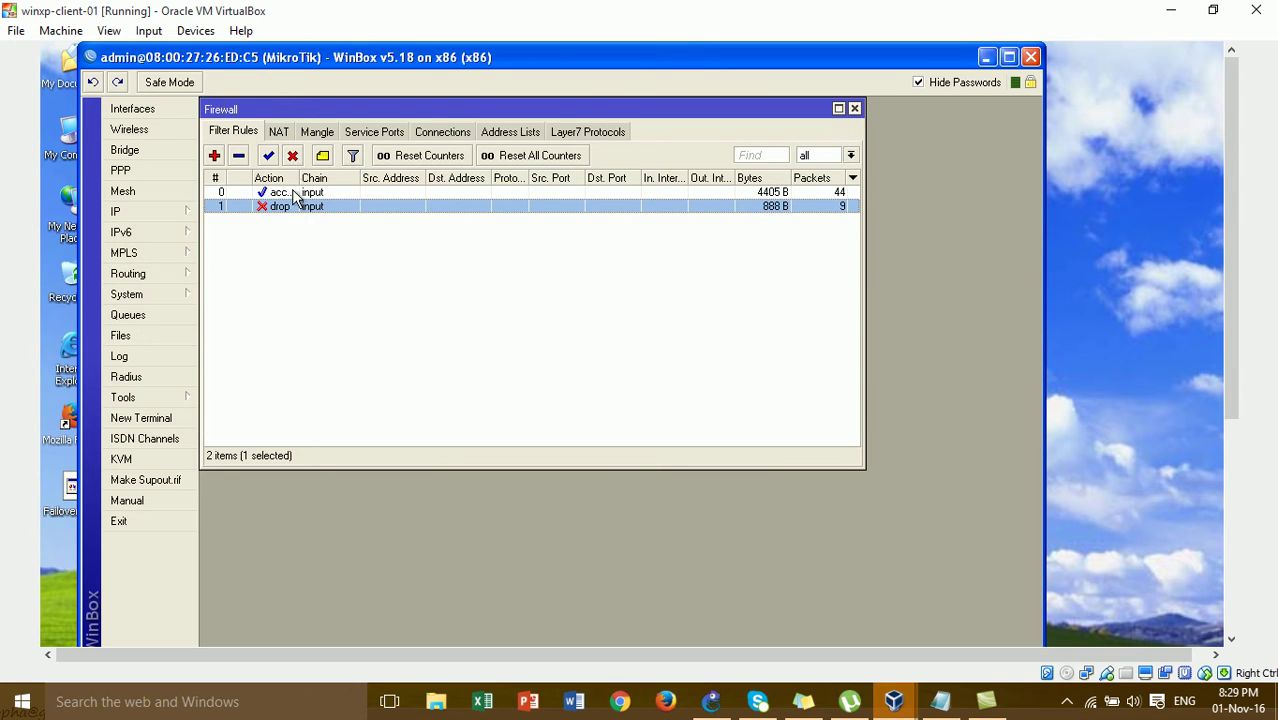
click(292, 155)
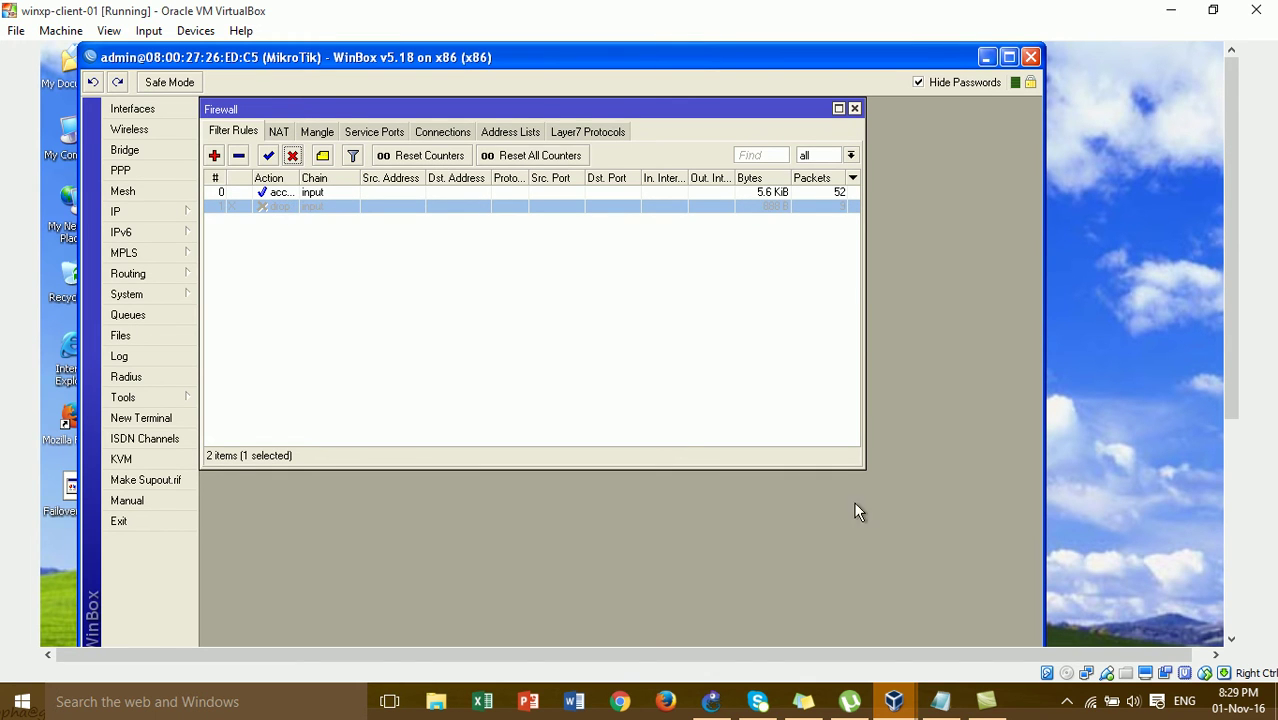
Switch to xp-client-02, dismiss the router disconnection error and move its window aside from the winxp-client-01 firewall list
click(900, 705)
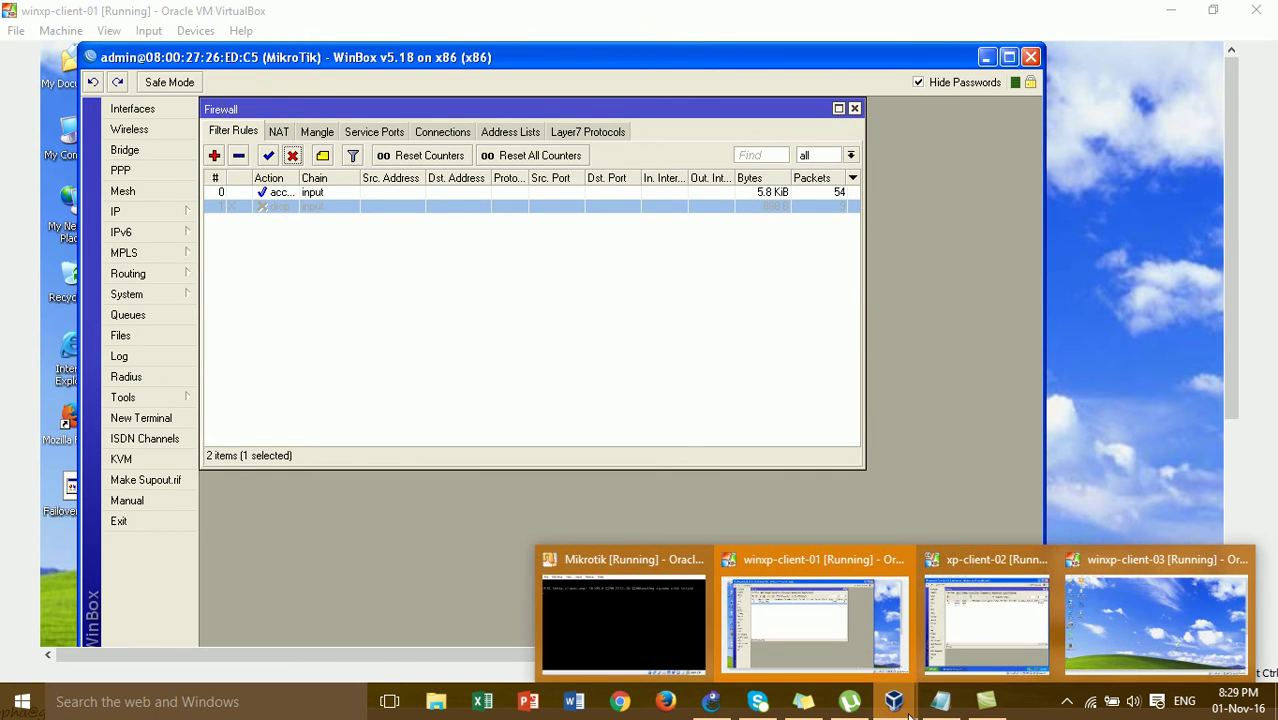
click(1002, 612)
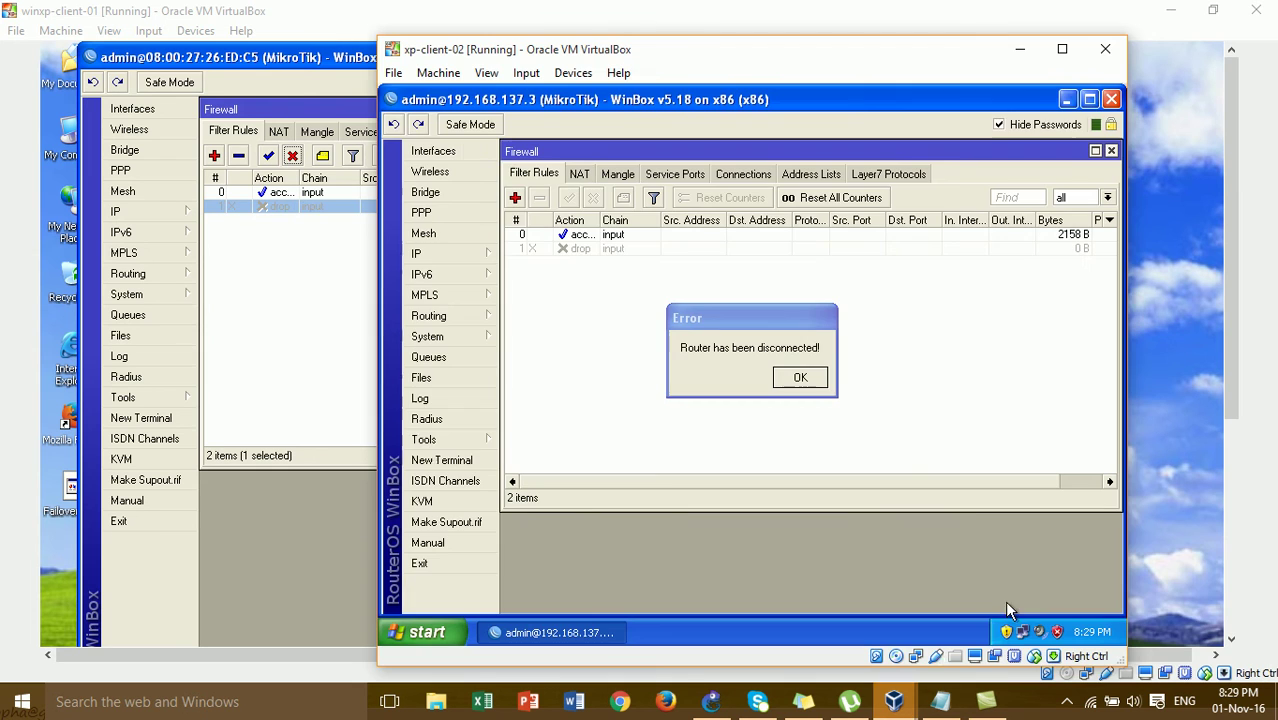
click(799, 375)
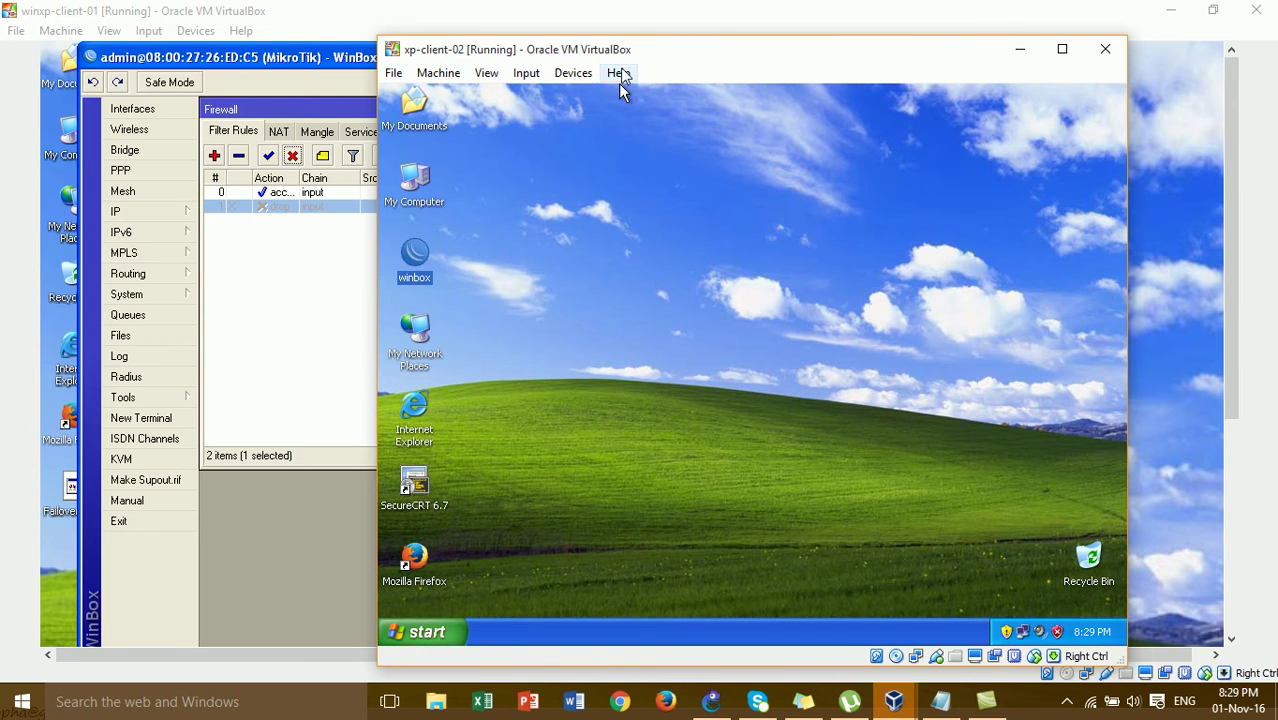
drag(618, 83, 785, 84)
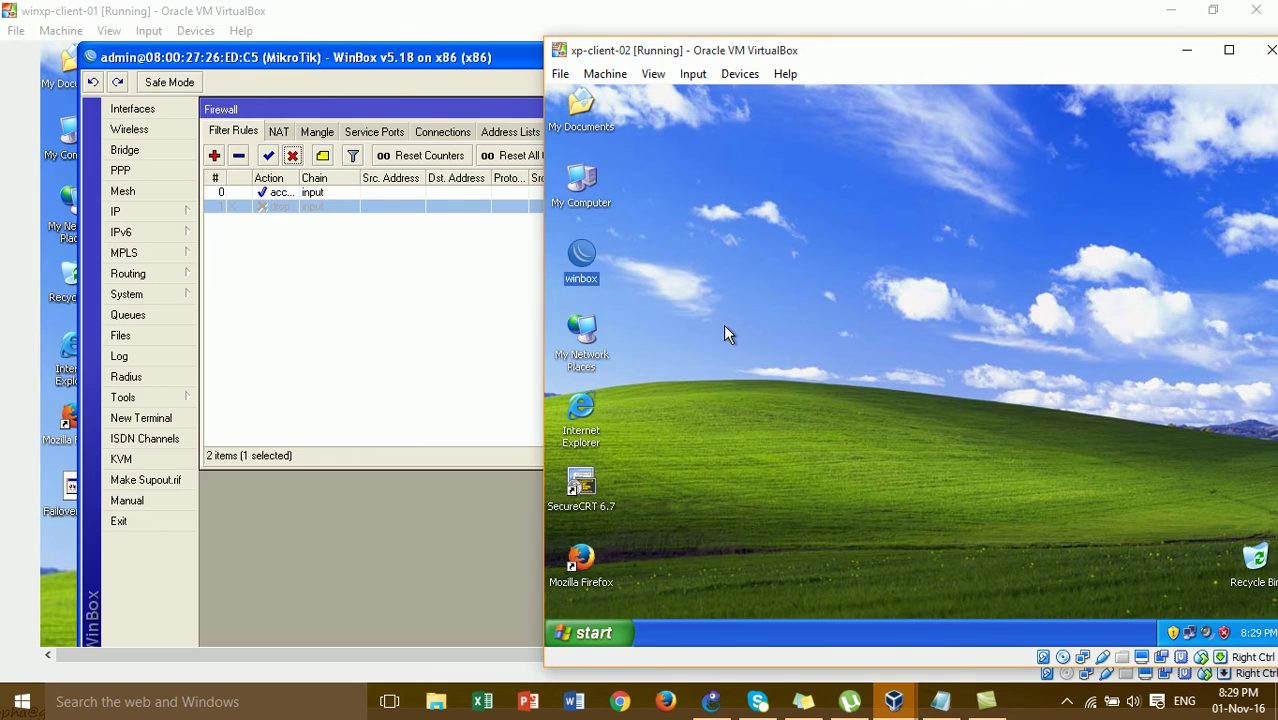
Open a command prompt on xp-client-02, change to the root directory and ping 172.16.1.1
key(super+r)
key(Return)
key(Return)
key(Return)
text(cd\)
key(Return)
key(Return)
text(ping)
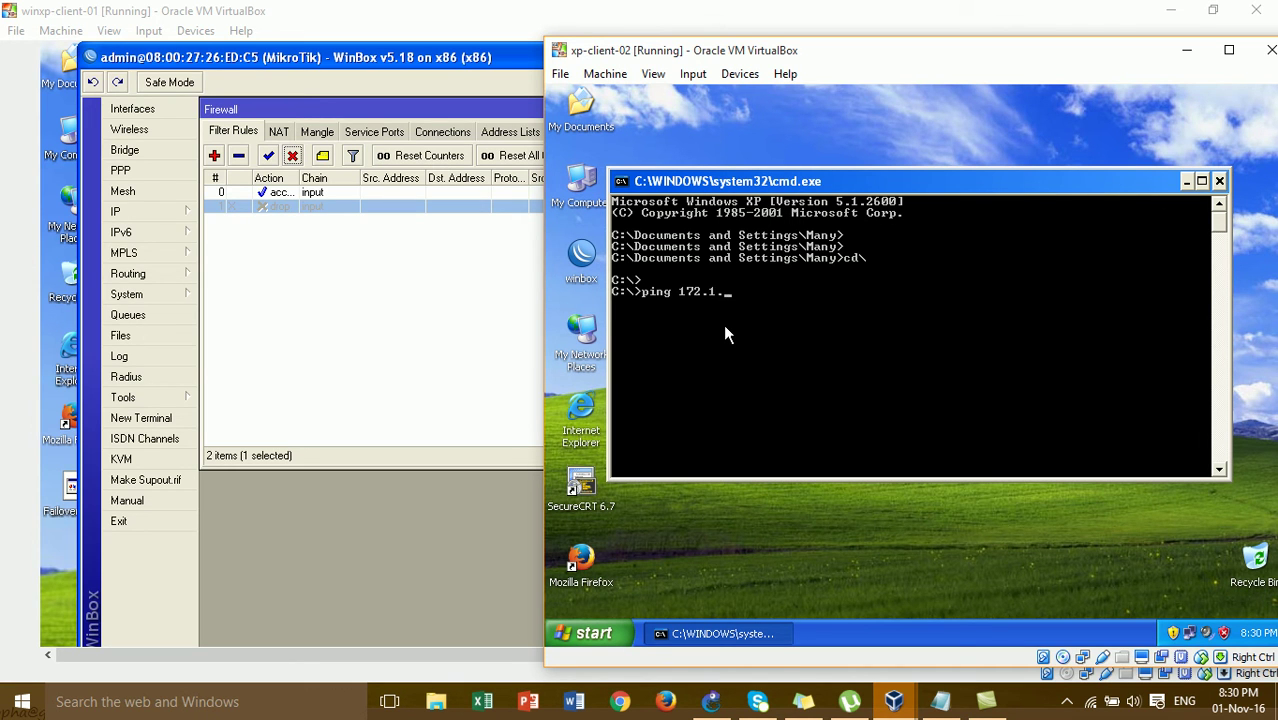
text(172.16.1.1)
key(Return)
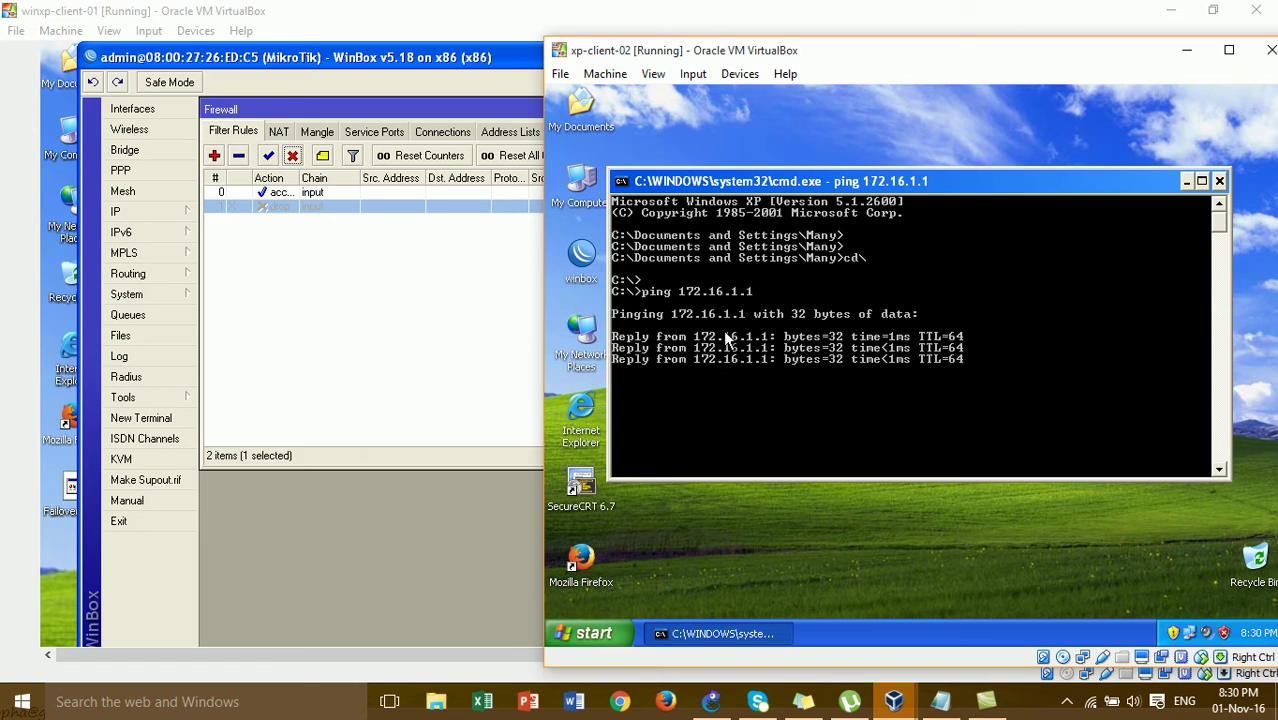
Ping the router address 192.168.137.3 from xp-client-02
key(Return)
text(ping 172.16.)
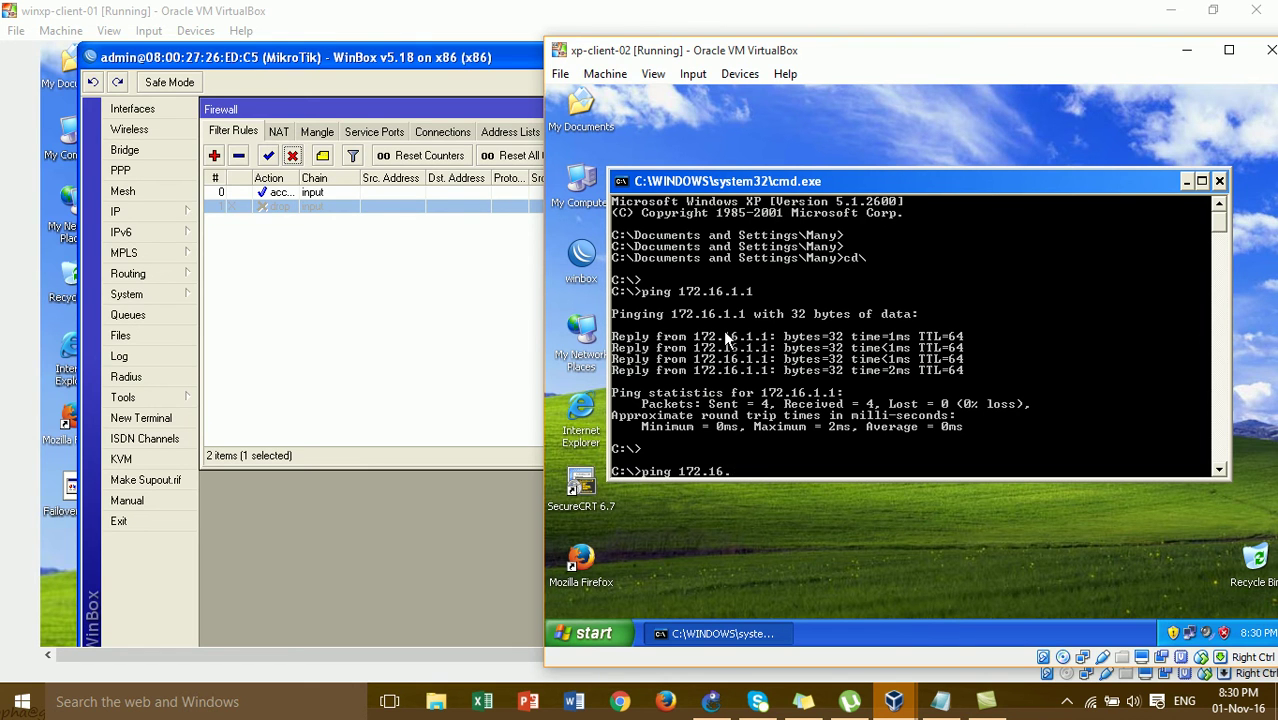
key(BackSpace)
key(BackSpace)
key(BackSpace)
key(BackSpace)
key(BackSpace)
key(BackSpace)
text(92.168.137.3)
key(Return)
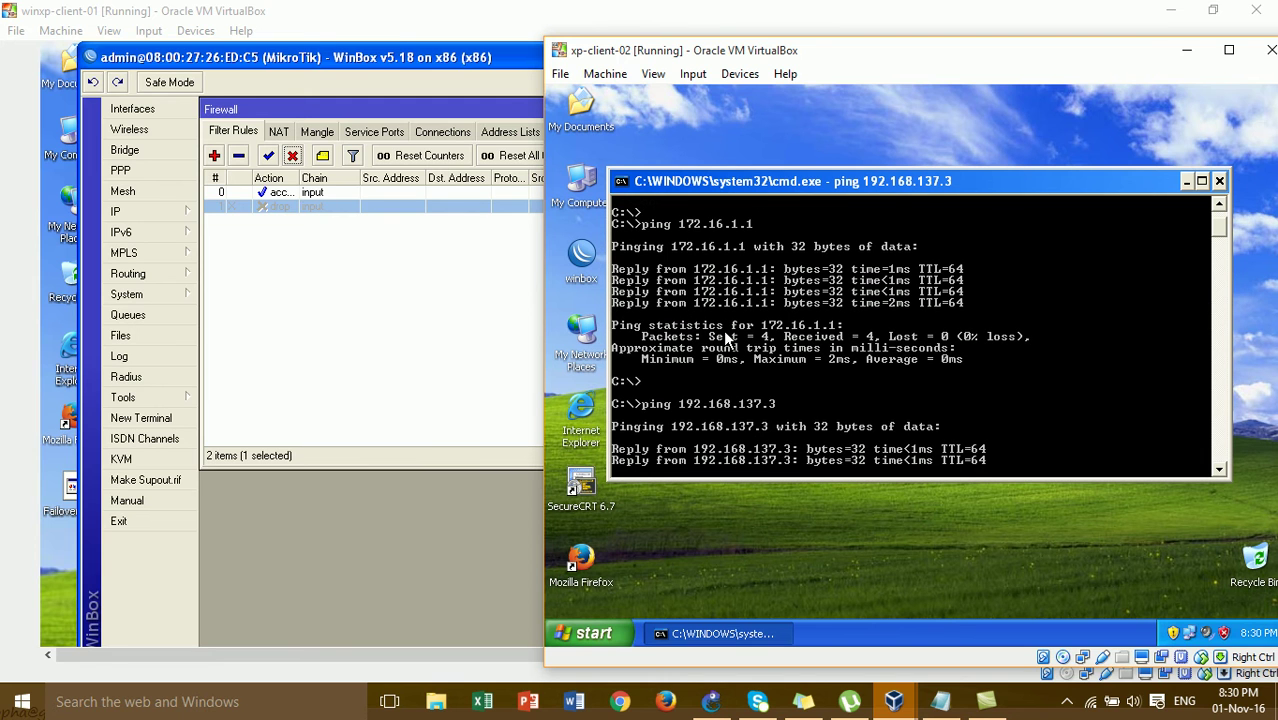
Ping the router address 192.168.1.1 from xp-client-02
key(Up)
key(BackSpace)
key(BackSpace)
key(BackSpace)
key(BackSpace)
key(BackSpace)
key(BackSpace)
key(BackSpace)
key(BackSpace)
key(BackSpace)
key(BackSpace)
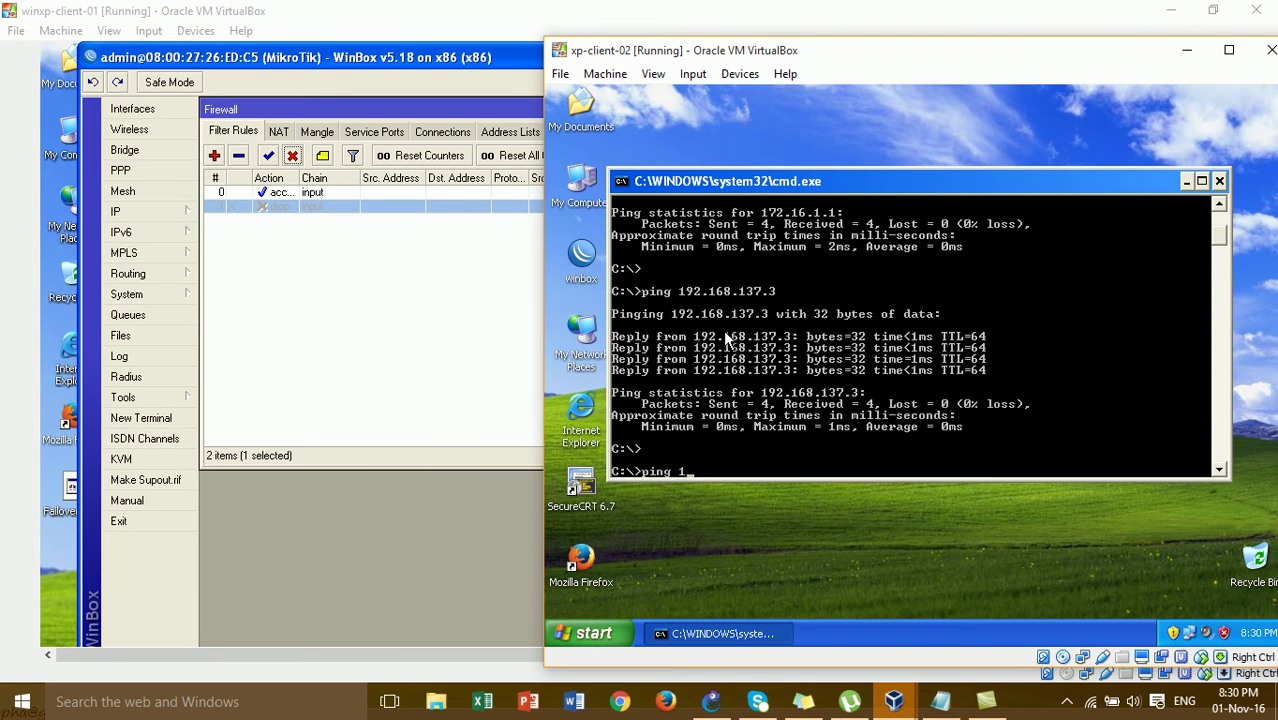
text(92.168.1.1)
key(Return)
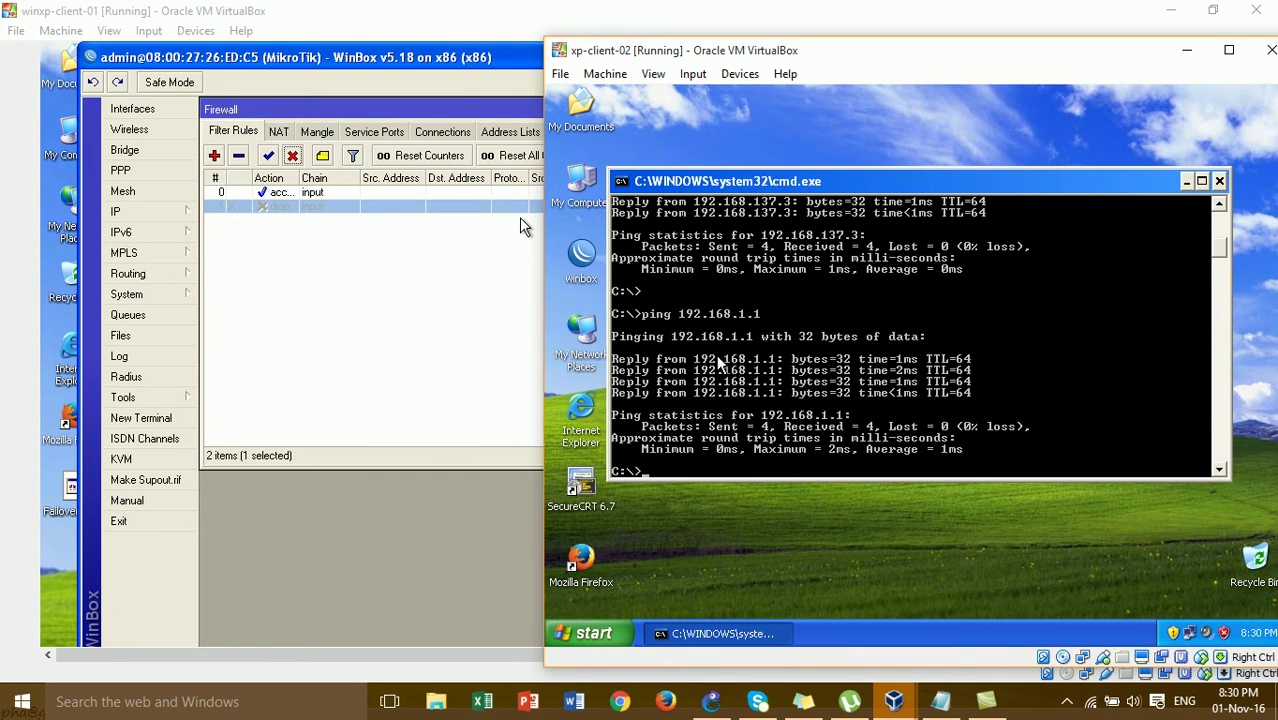
Bring up winxp-client-03 and move its window so the other clients' windows stay partly in view
mouse_move(903, 706)
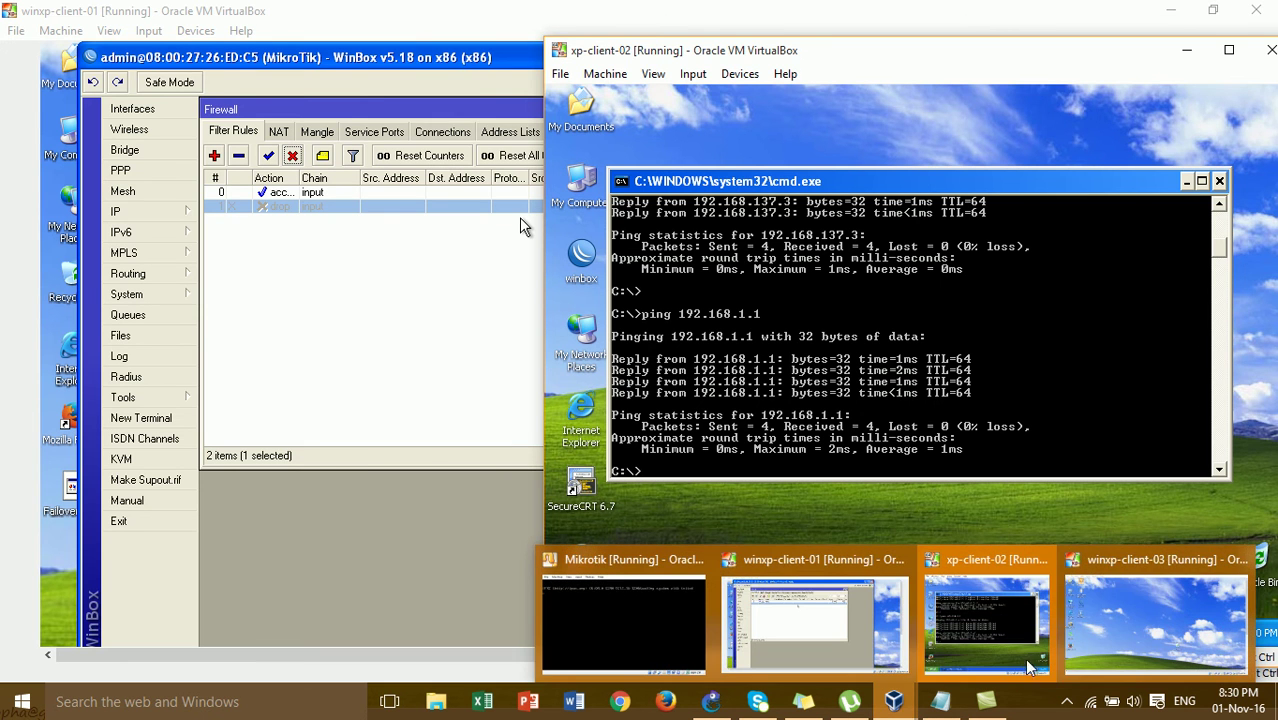
click(1160, 630)
drag(708, 76, 1079, 58)
Open a command prompt on winxp-client-03, change to the root directory, ping 192.168.1.1 and stop the ping
key(Return)
key(Return)
text(cd\)
key(Return)
key(Return)
key(Return)
text(ping 19)
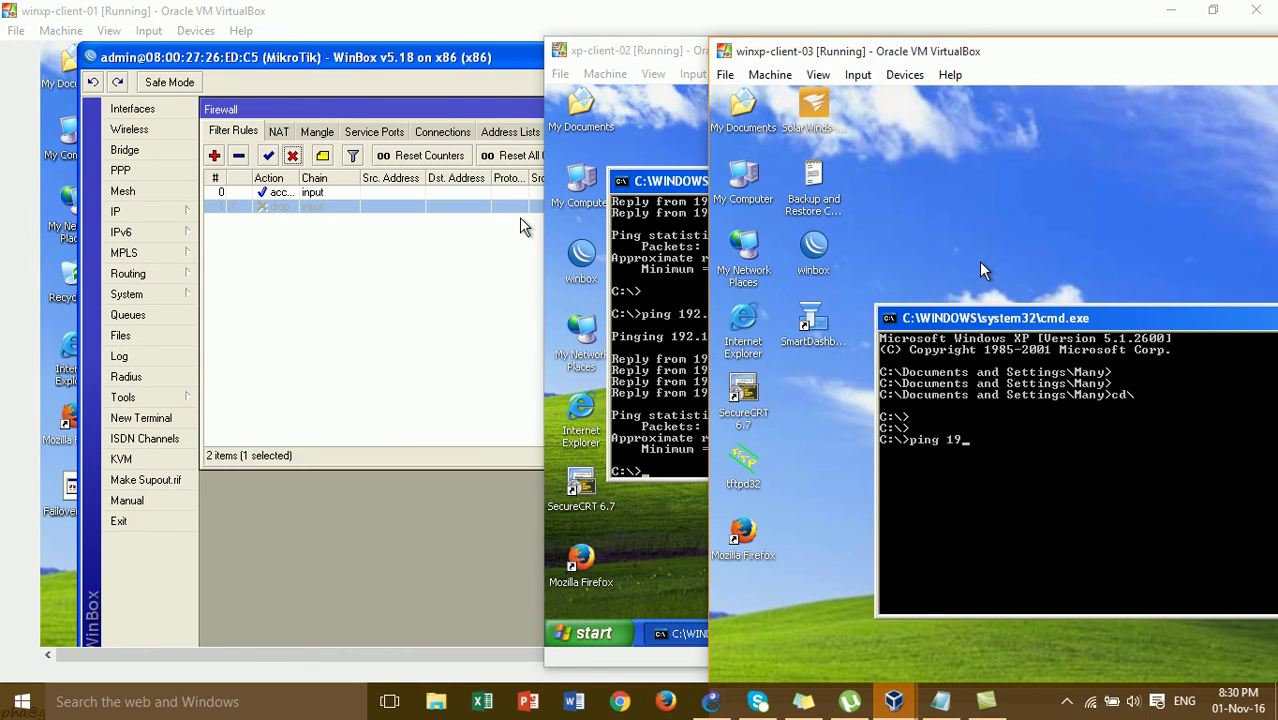
text(2.168.1.1)
key(Return)
key(ctrl+c)
Ping 172.16.1.1 from winxp-client-03 and stop the ping
text(ping 192.16)
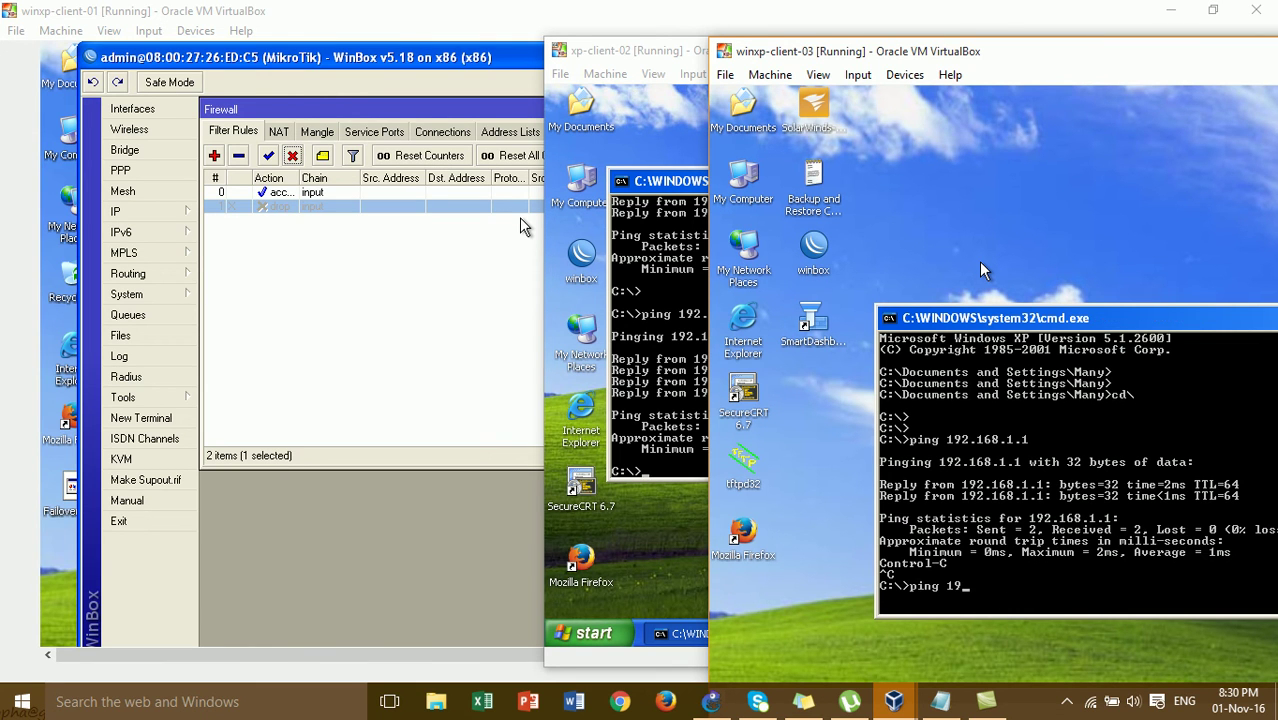
text(.16.1)
key(Return)
key(ctrl+c)
Ping 192.168.137.3 from winxp-client-03 and close its command prompt
text(ping 172.1)
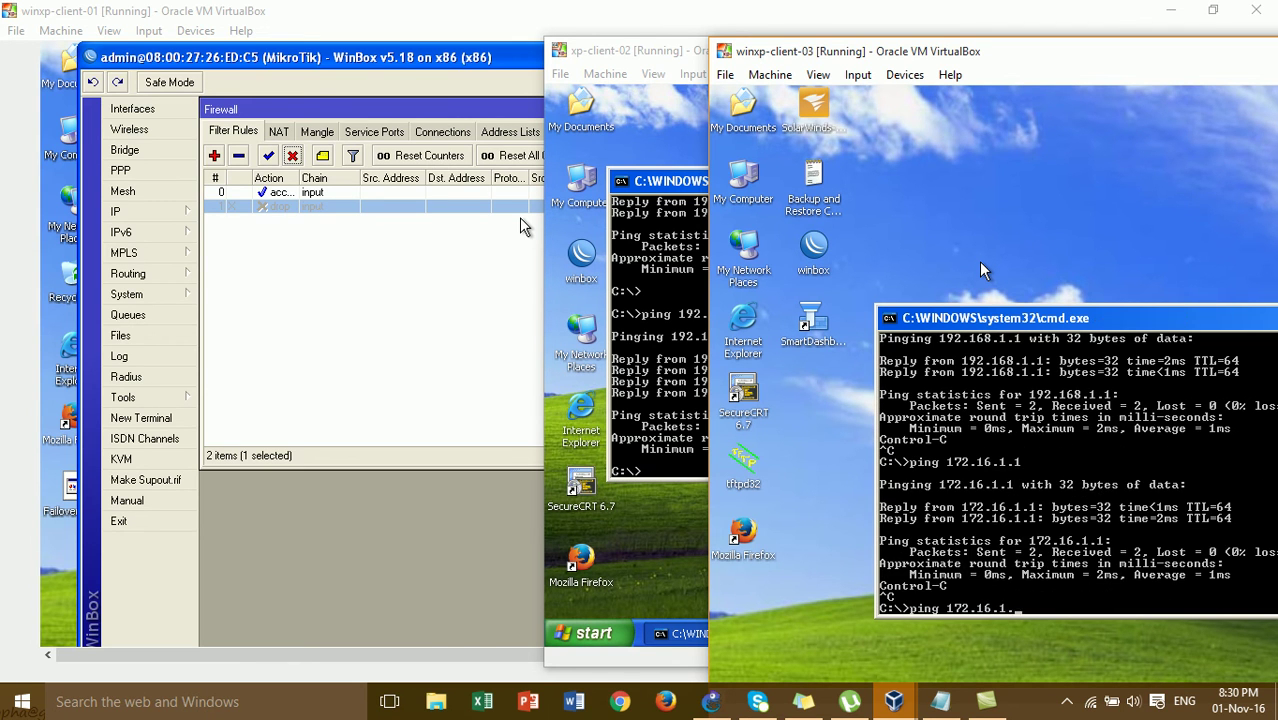
text(168.137.3)
key(Return)
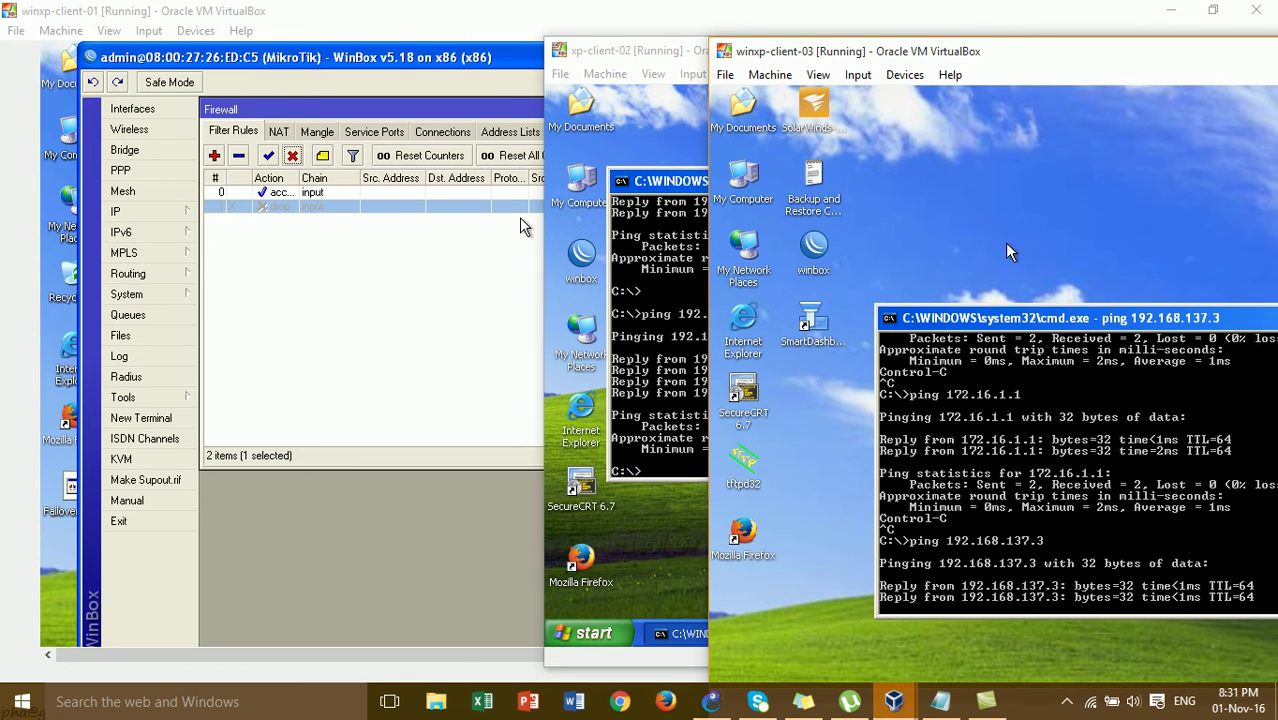
drag(1010, 320, 713, 262)
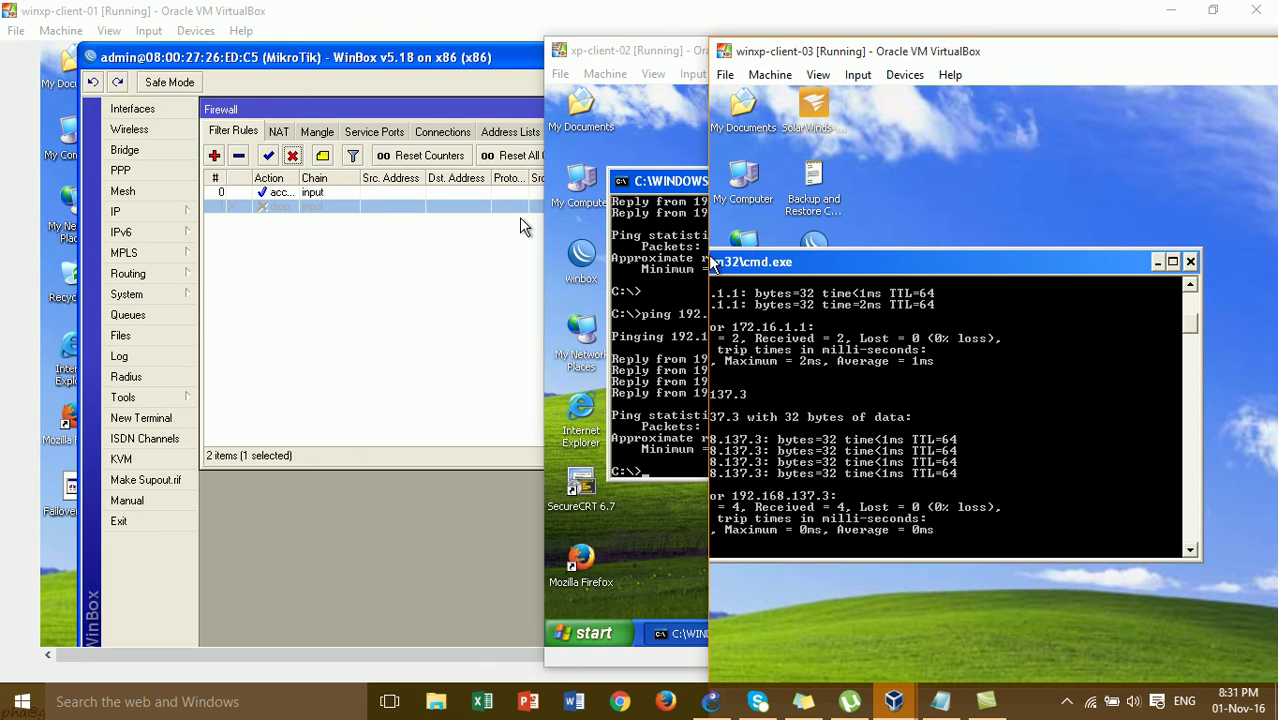
click(1190, 260)
Test router access from winxp-client-03 by connecting WinBox to 172.16.1.1 as admin, and close that session
double_click(814, 245)
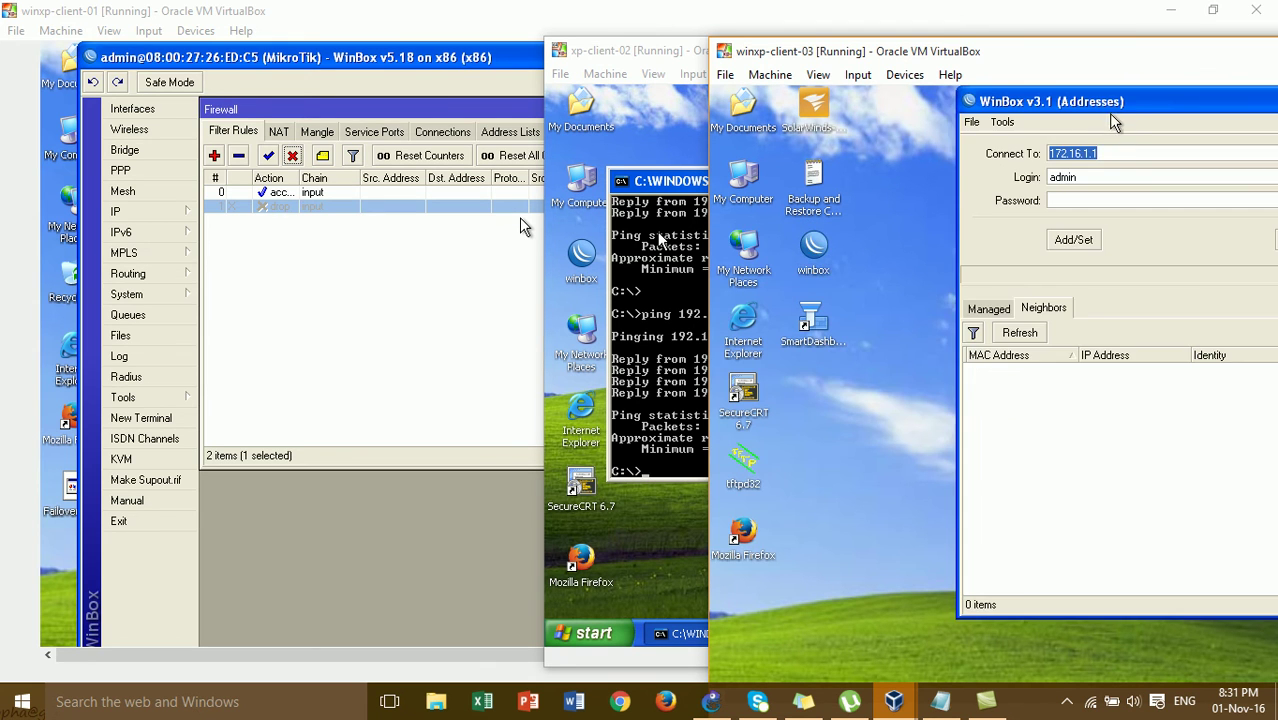
double_click(1116, 125)
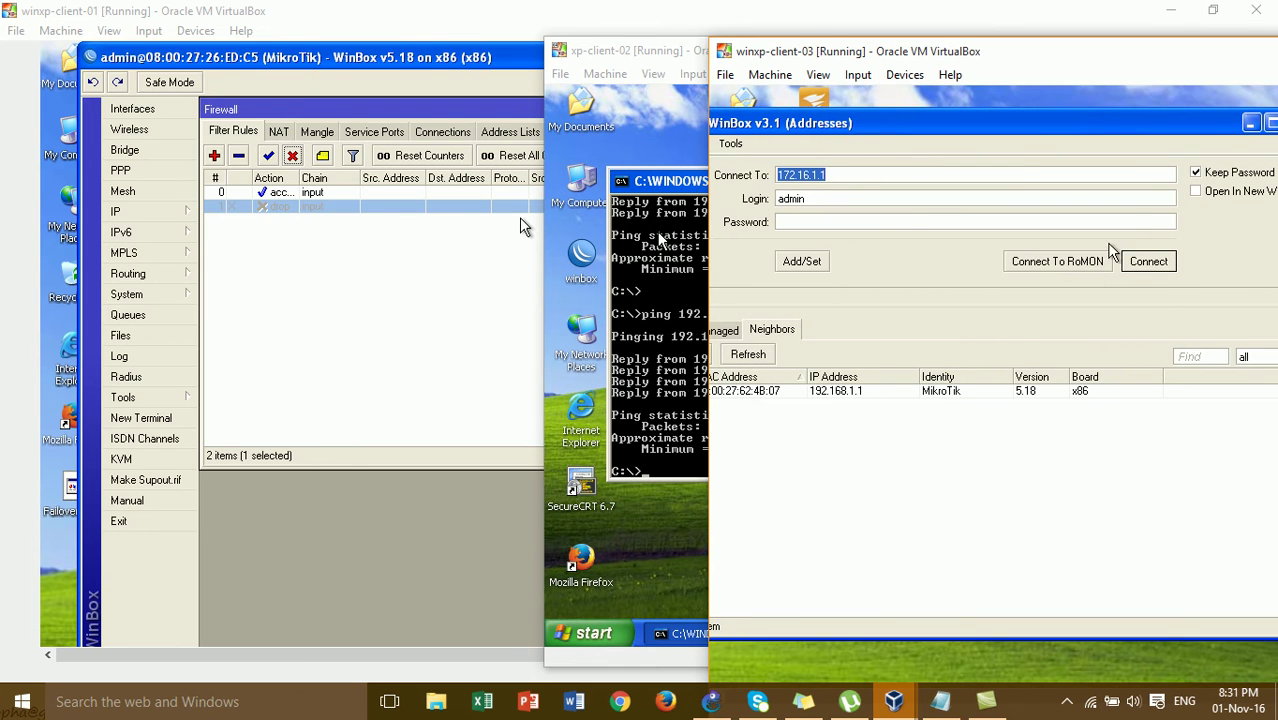
click(1150, 261)
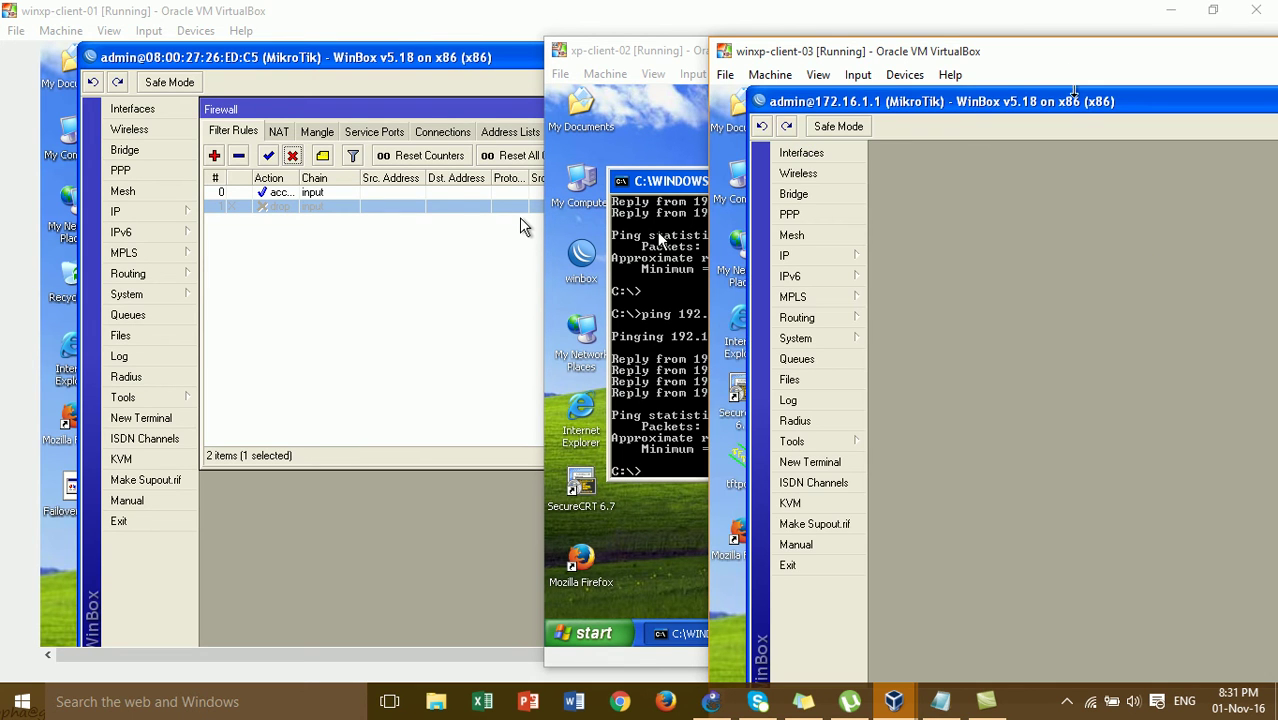
drag(1062, 51, 750, 59)
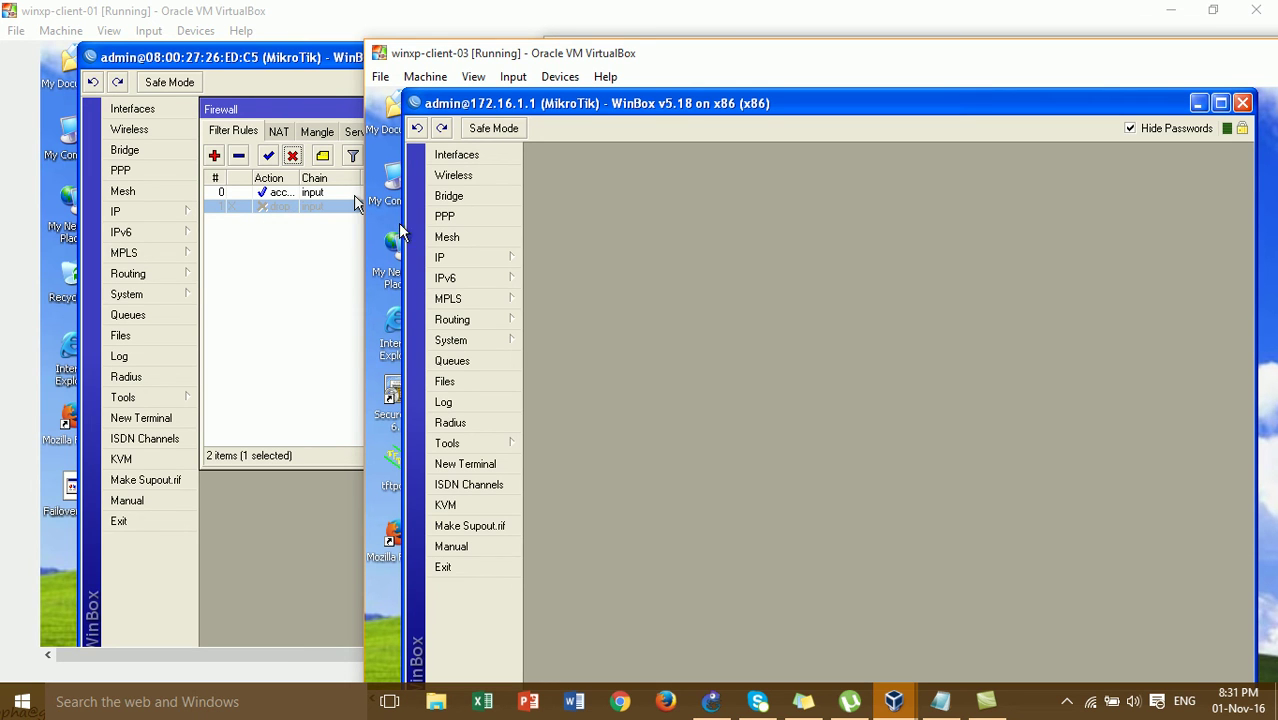
click(1243, 103)
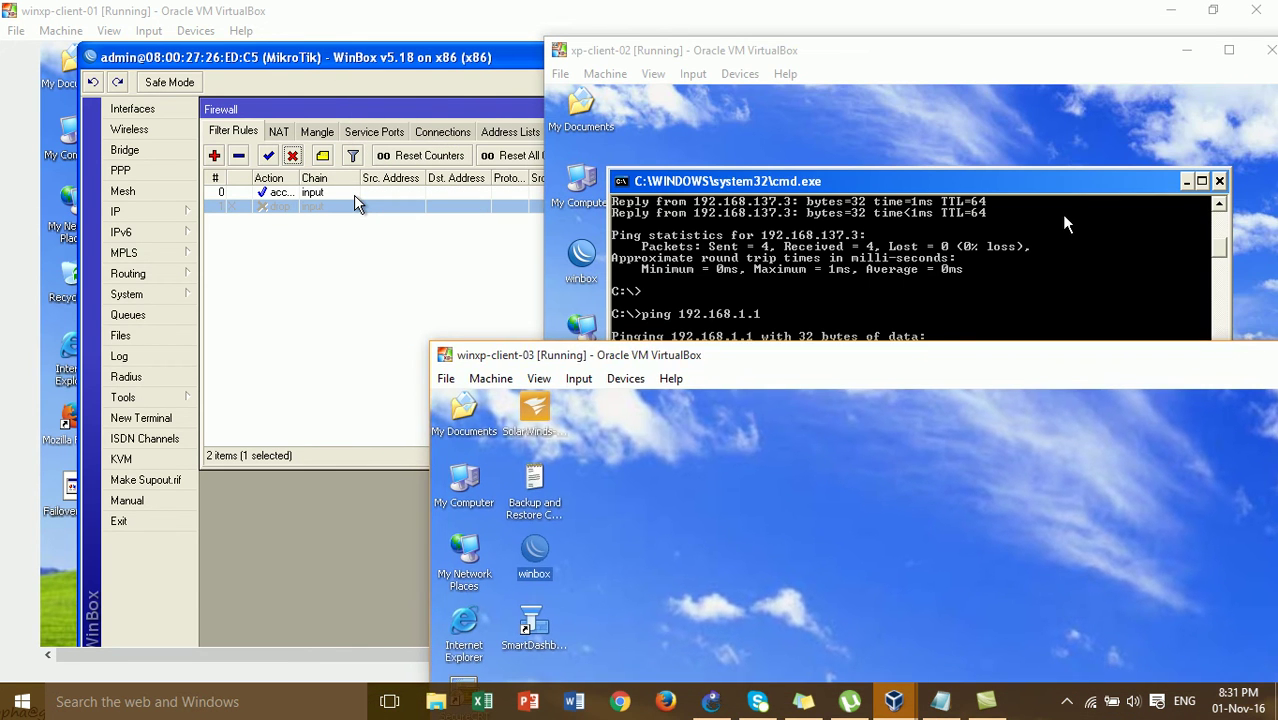
Test router access from xp-client-02 by connecting WinBox to 192.168.137.3 as admin, and close that session
click(1078, 224)
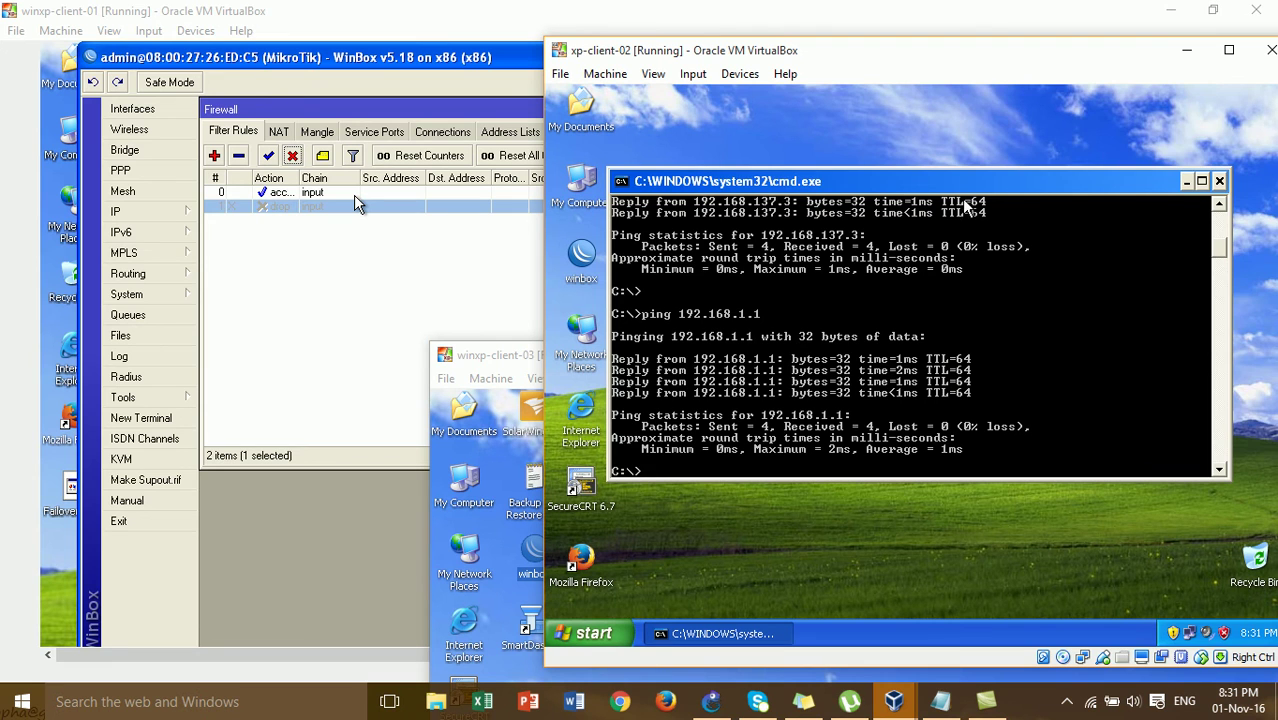
drag(956, 183, 1158, 135)
double_click(598, 262)
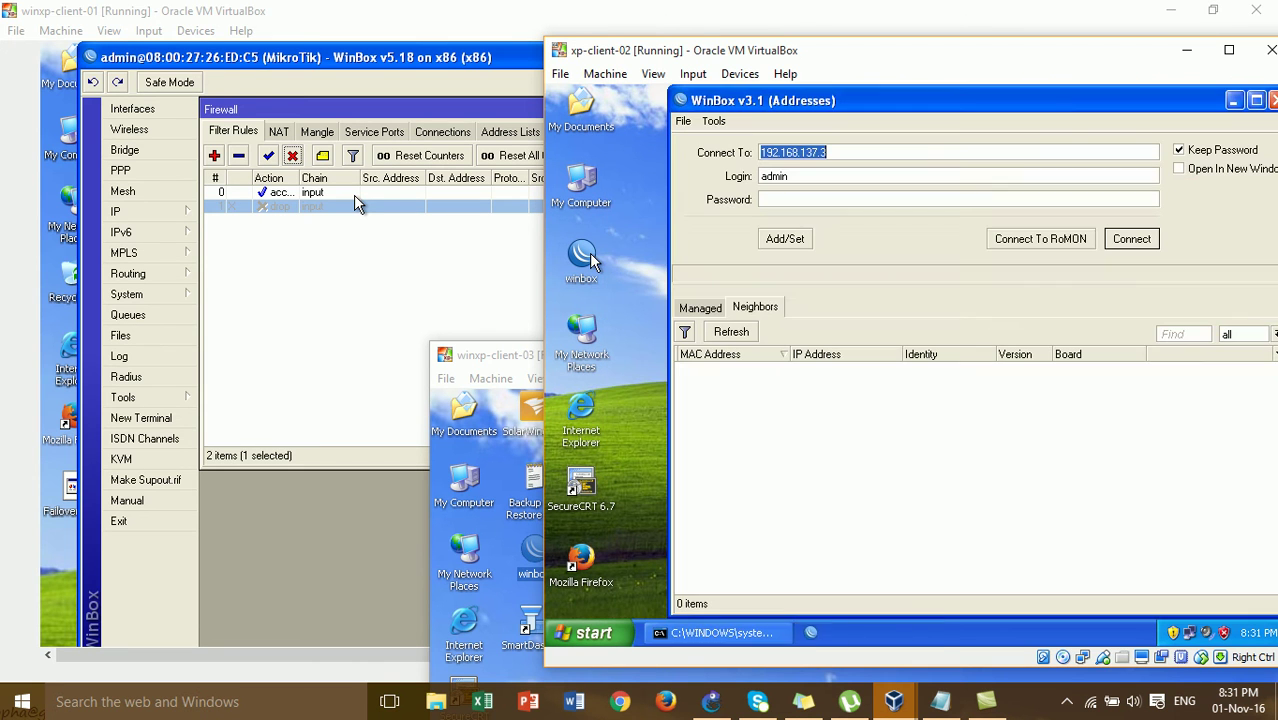
click(1127, 239)
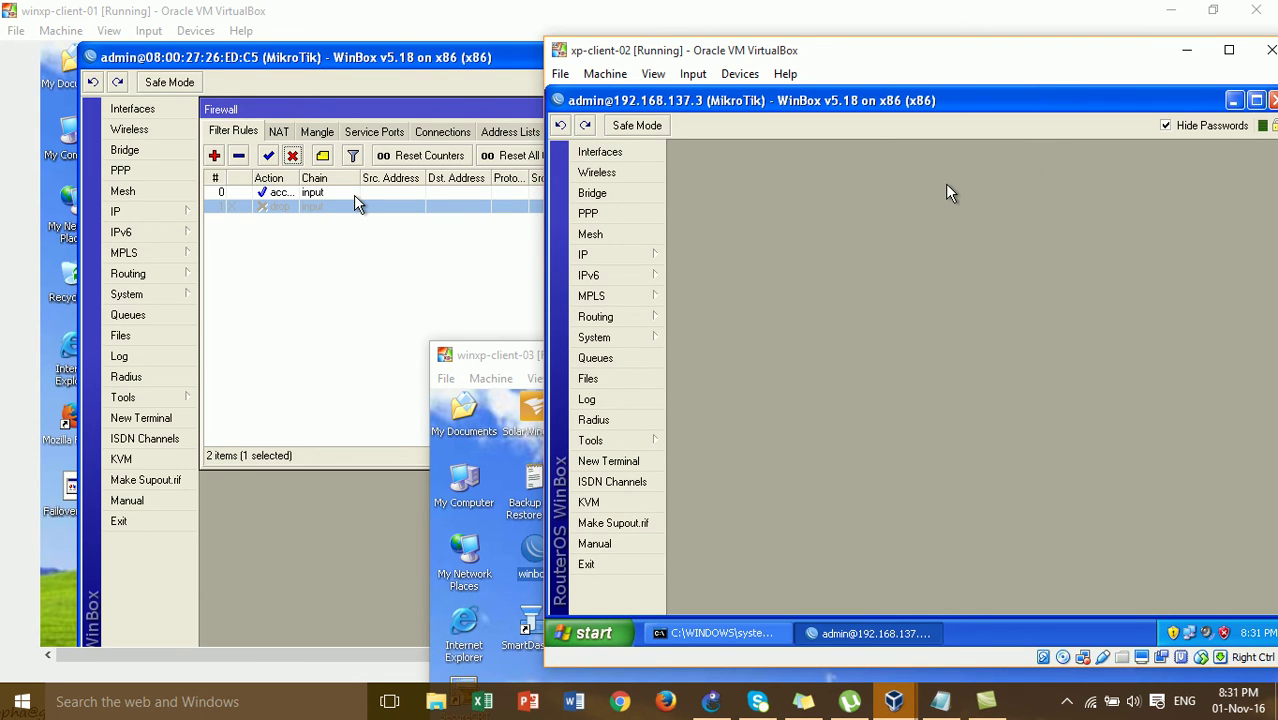
click(1271, 101)
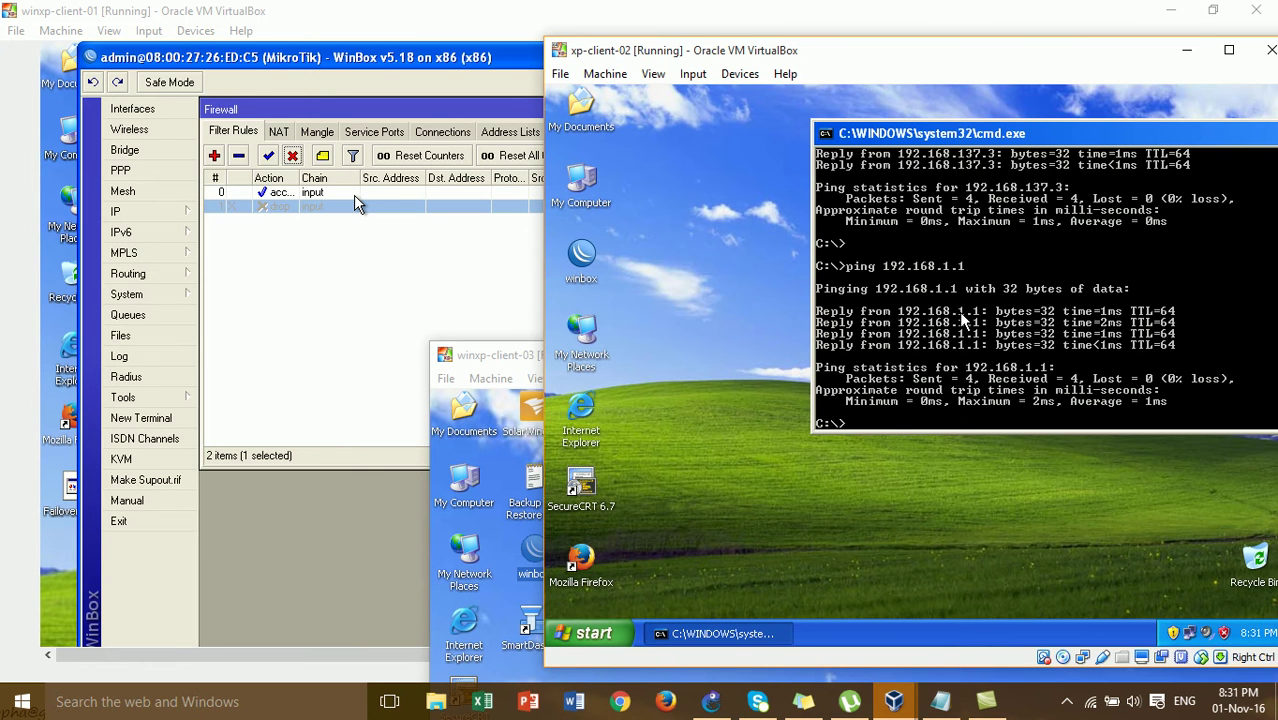
Start a continuous ping to 192.168.1.1 on xp-client-02 and arrange the windows so its command prompt is fully in view
key(Up)
text(-t)
key(Return)
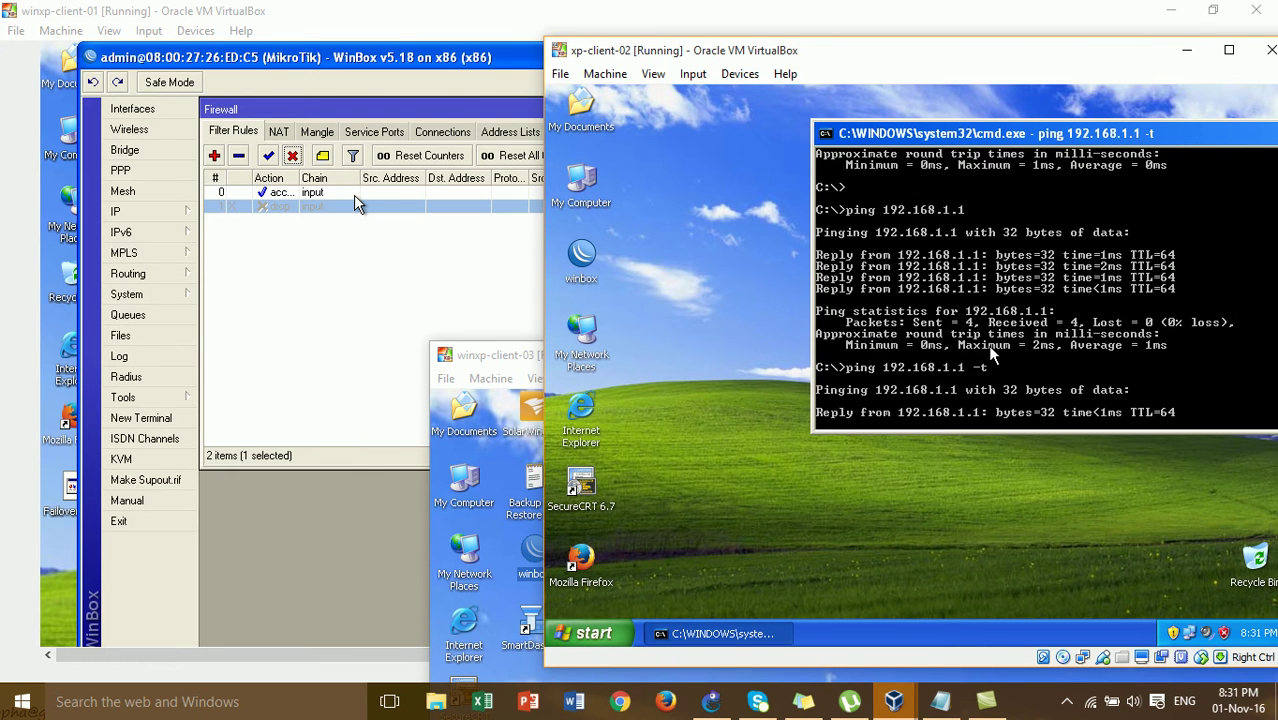
click(480, 358)
drag(480, 365, 945, 251)
click(886, 120)
drag(873, 137, 632, 130)
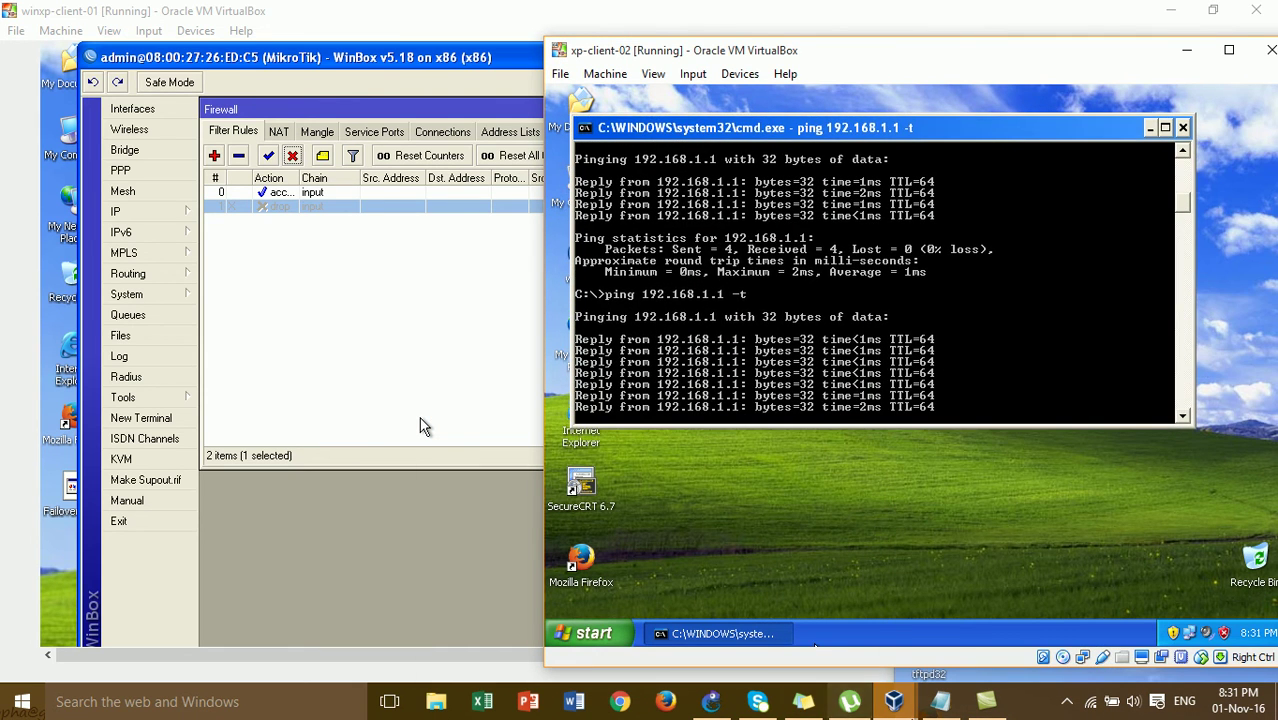
Bring up winxp-client-03 and place its window so the ping on xp-client-02 remains partly in view
mouse_move(894, 701)
click(1075, 645)
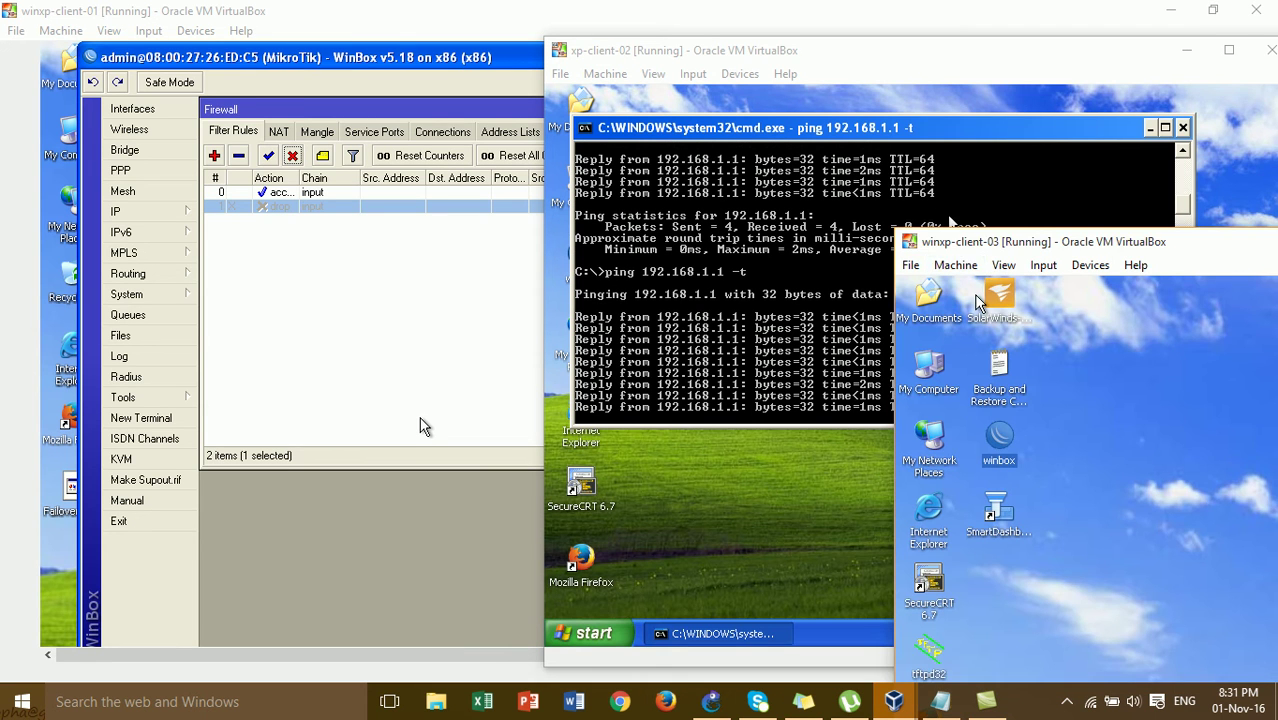
drag(978, 251, 926, 100)
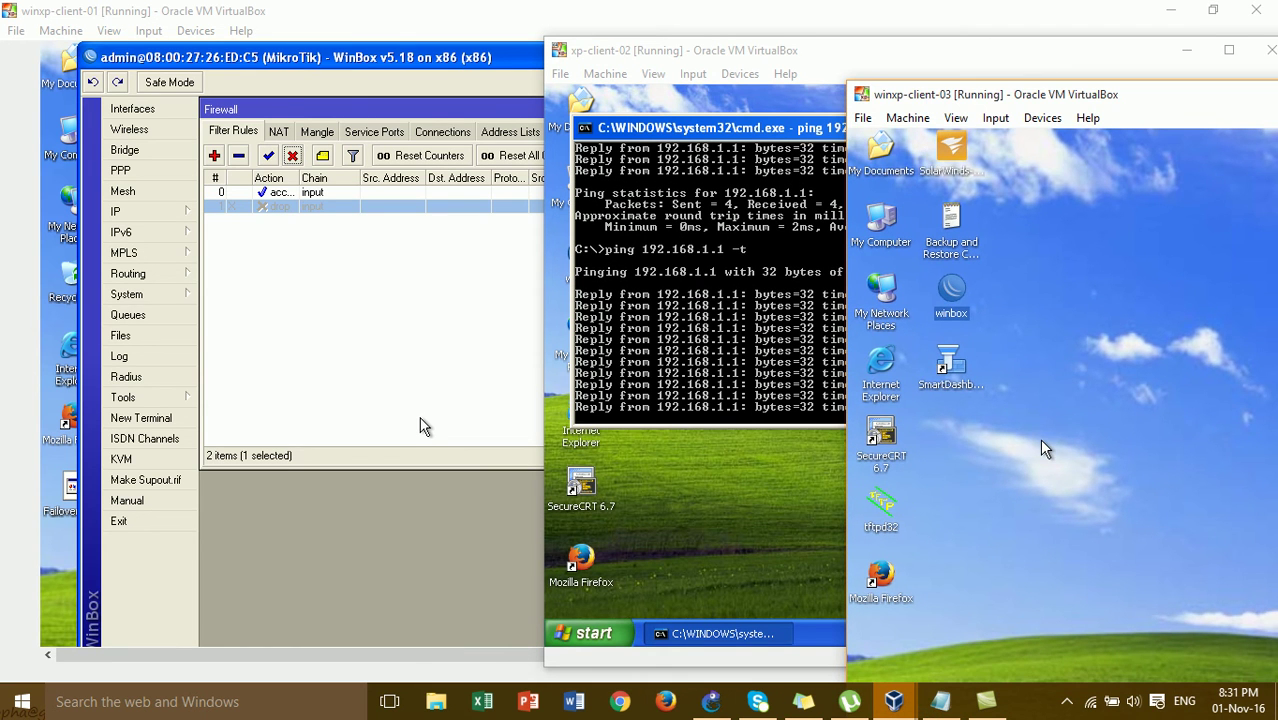
Open a command prompt on winxp-client-03, change to the root directory and start a continuous ping to 192.168.137.3
key(Return)
key(Return)
text(cd\)
key(Return)
key(Return)
text(lo)
text(ping 192.167)
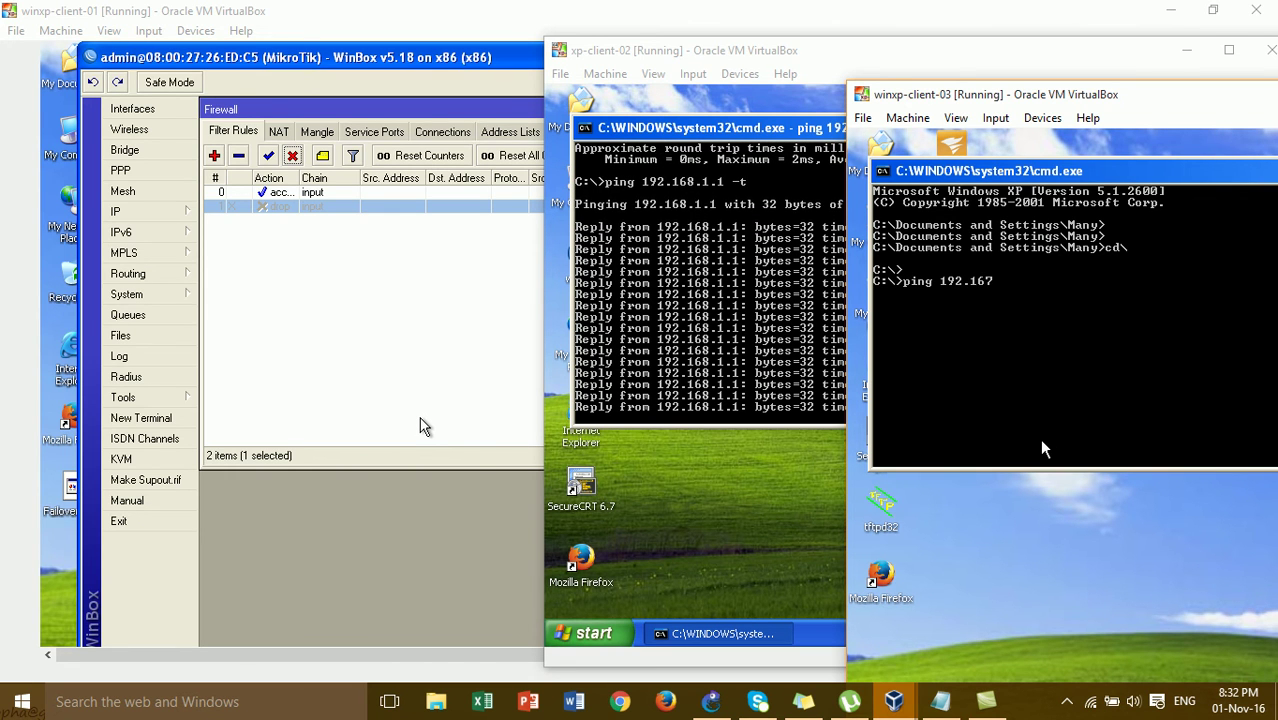
key(BackSpace)
text(8.137.3 -t)
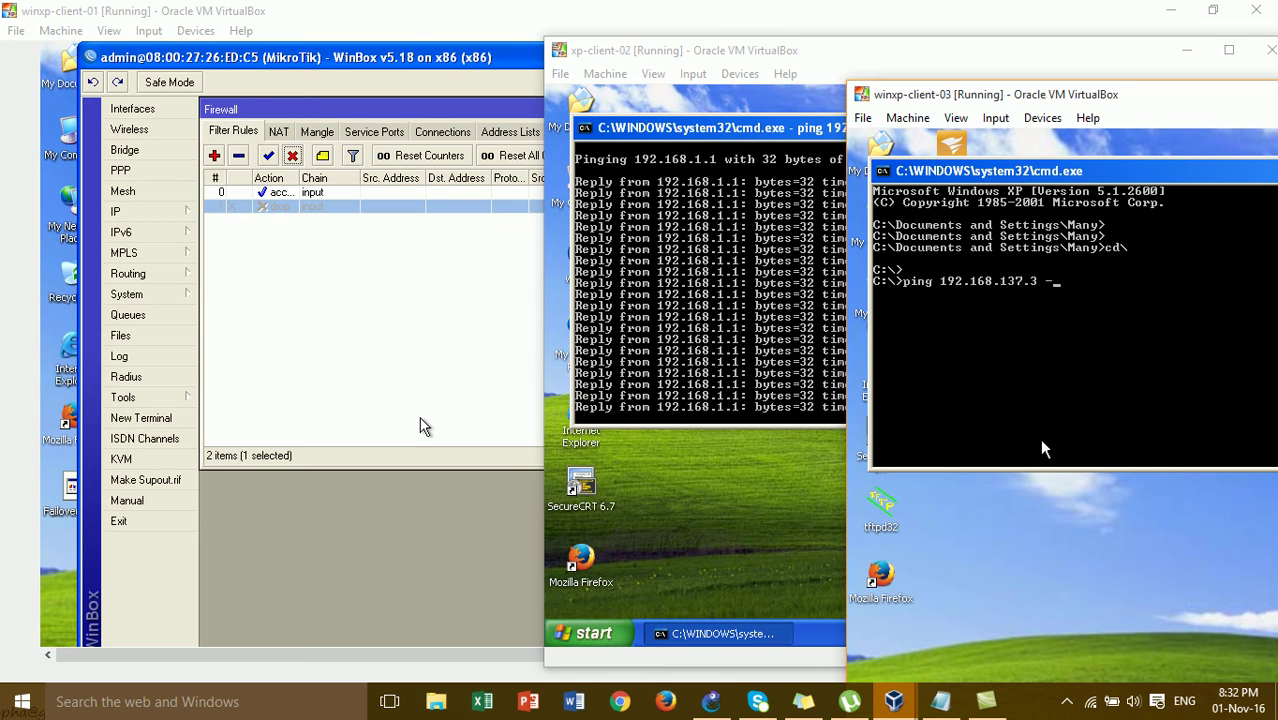
key(Return)
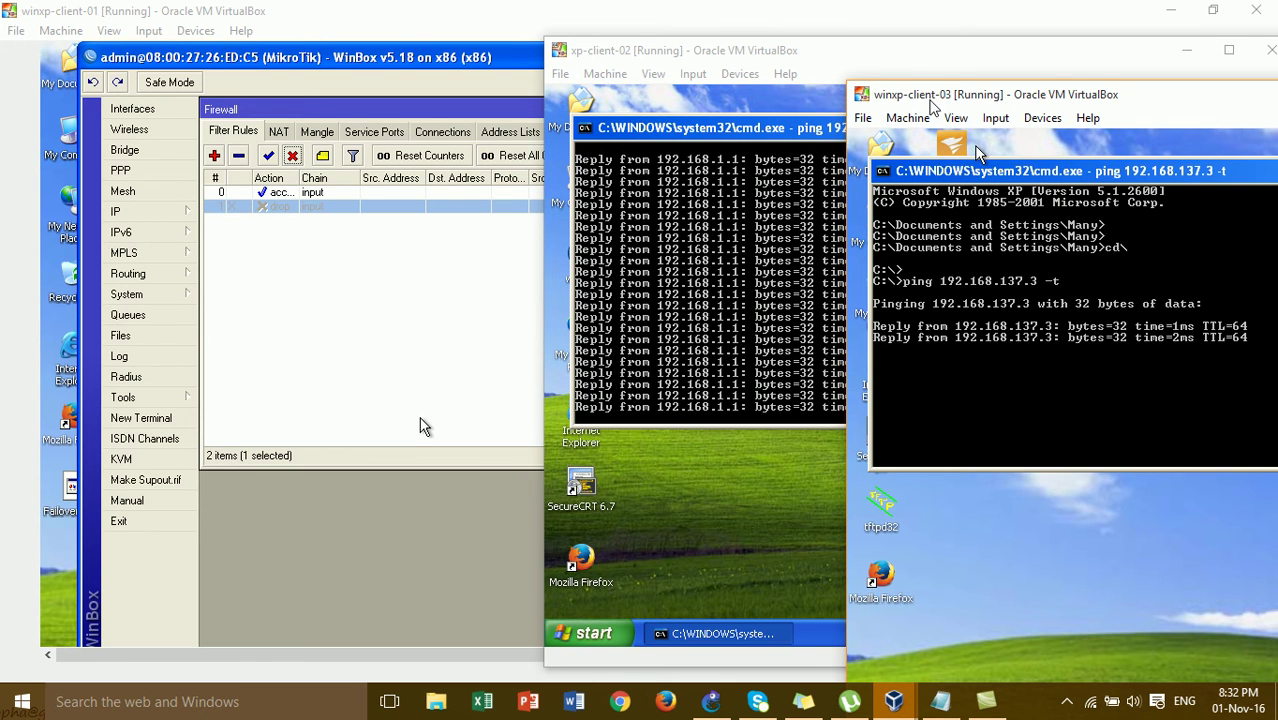
drag(932, 102, 932, 66)
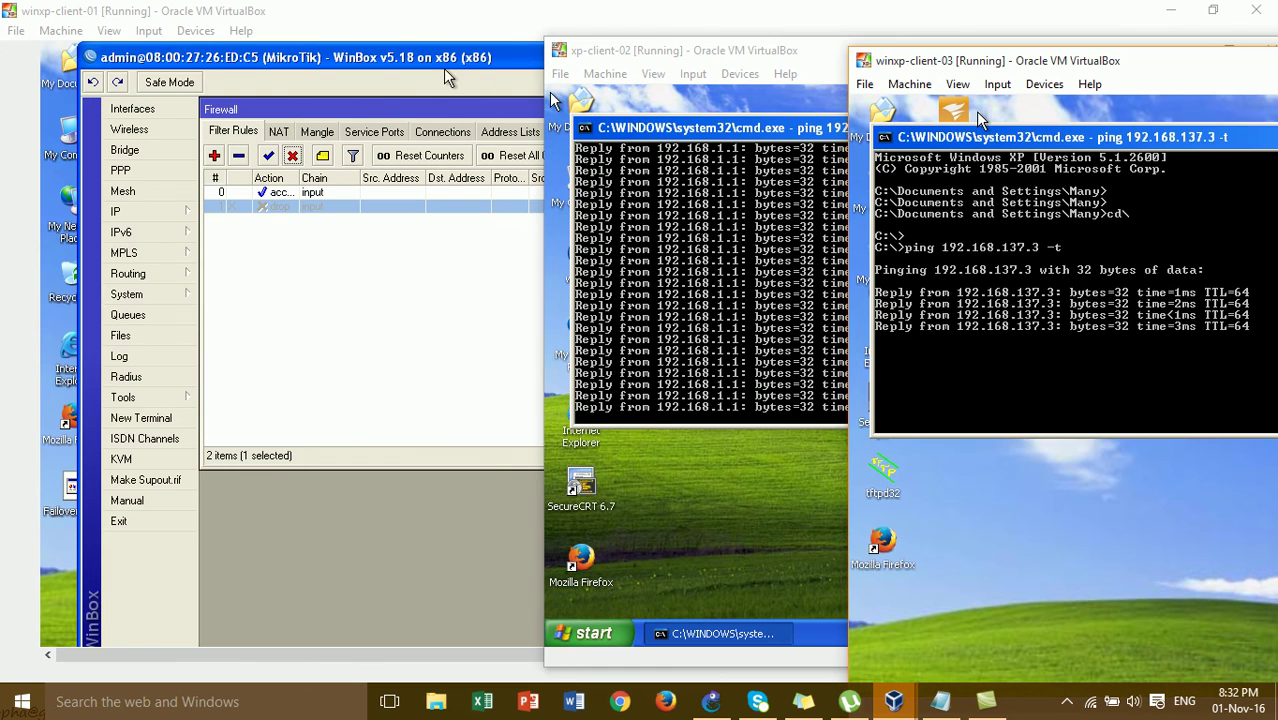
Narrow the WinBox window on winxp-client-01 and bring xp-client-02 and winxp-client-03 back to the front
click(490, 85)
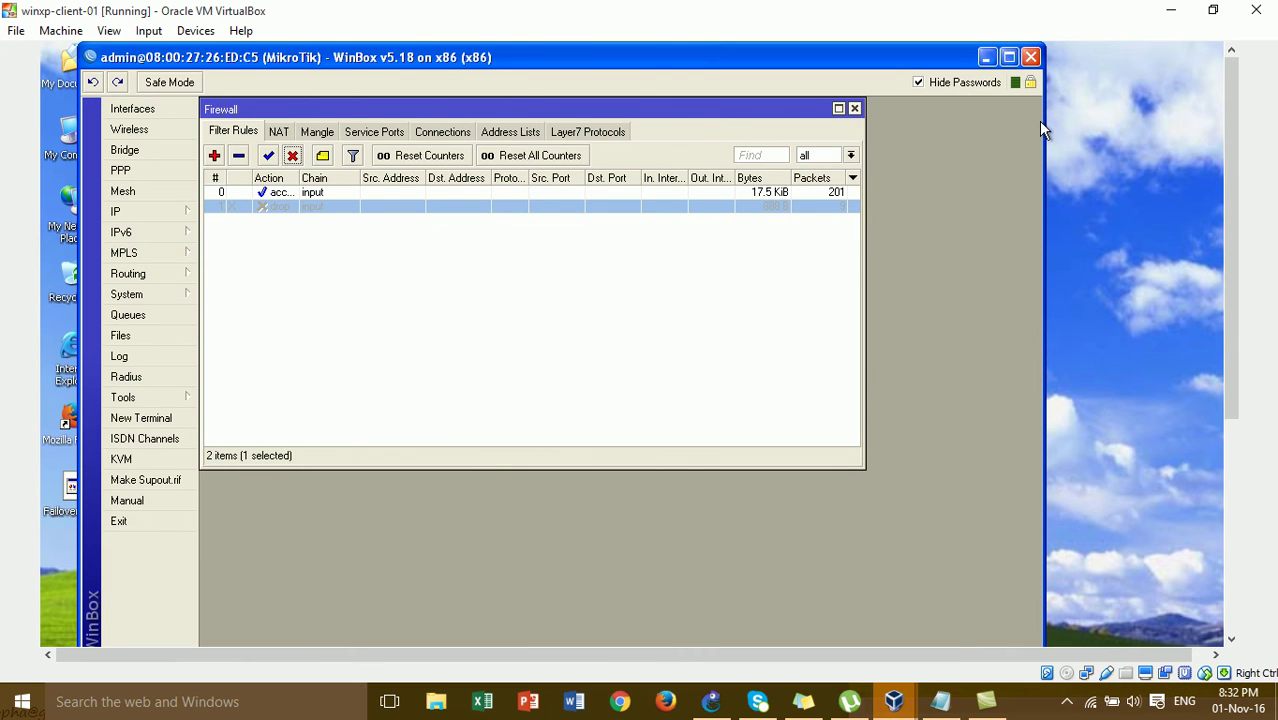
drag(1043, 122, 600, 204)
mouse_move(893, 700)
click(986, 630)
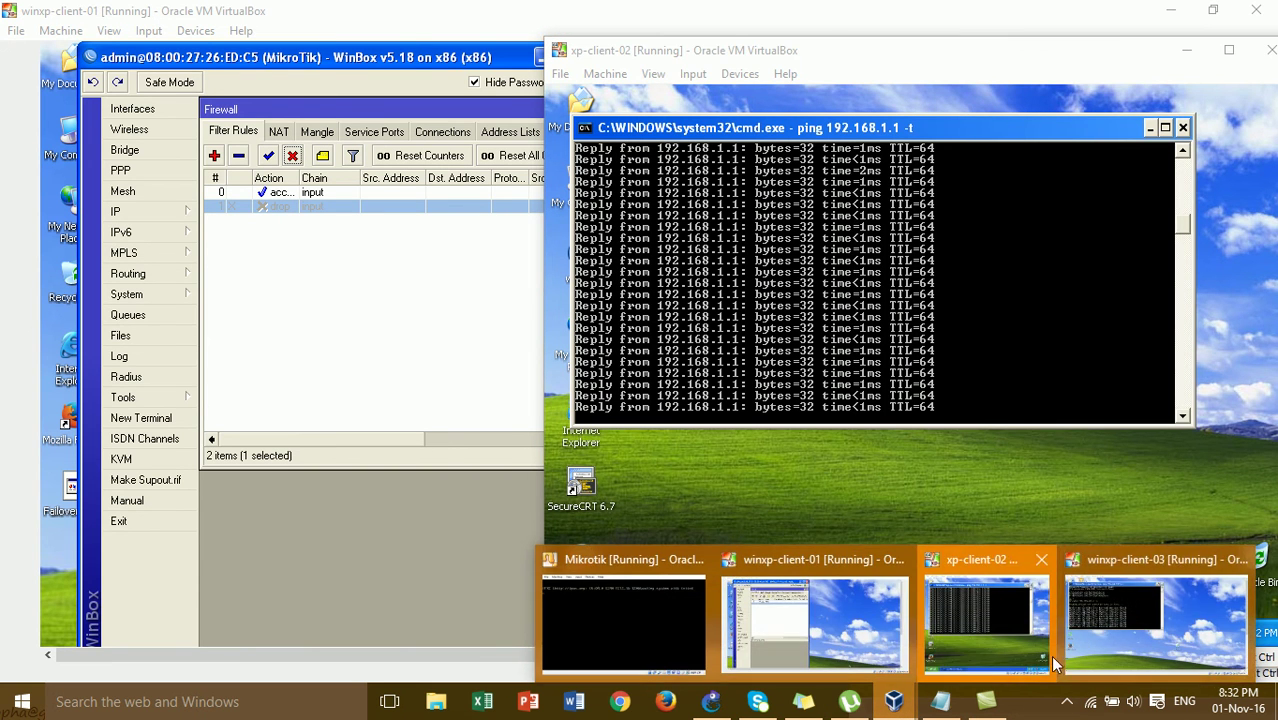
click(1121, 639)
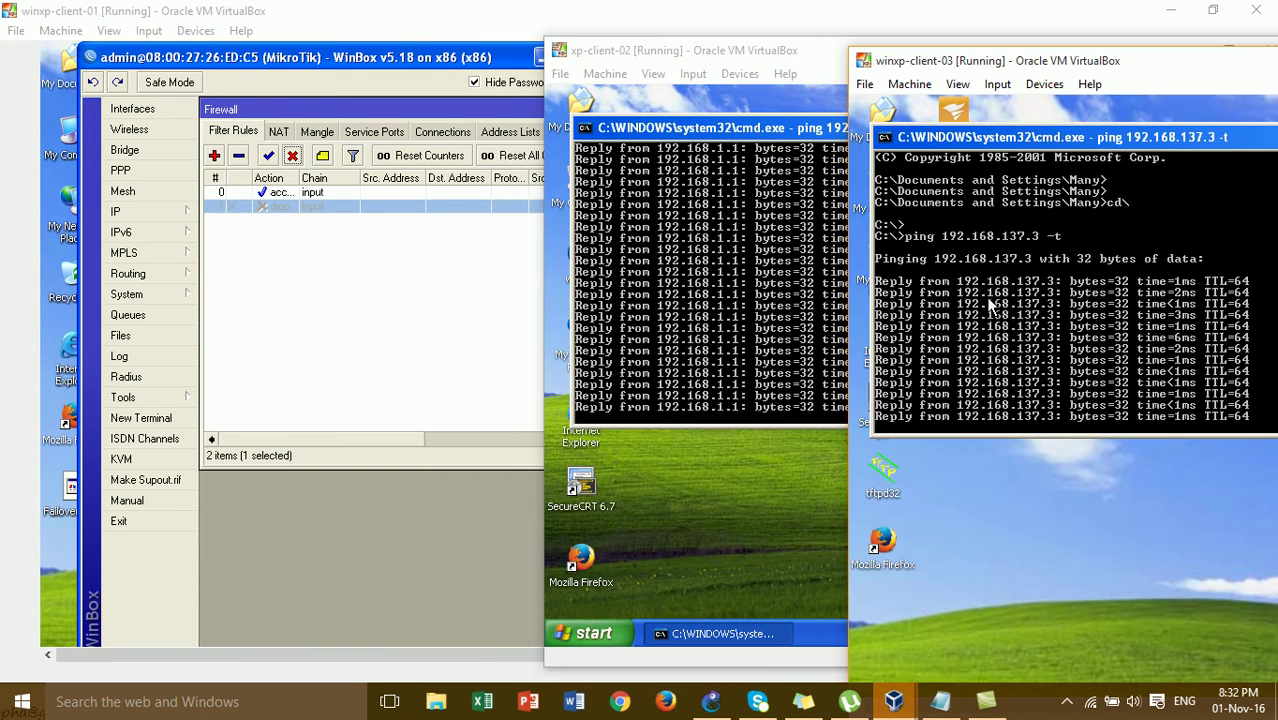
Try shifting WinBox towards the edge of the winxp-client-01 desktop, with both clients' ping windows brought back beside it
click(545, 251)
drag(462, 56, 413, 65)
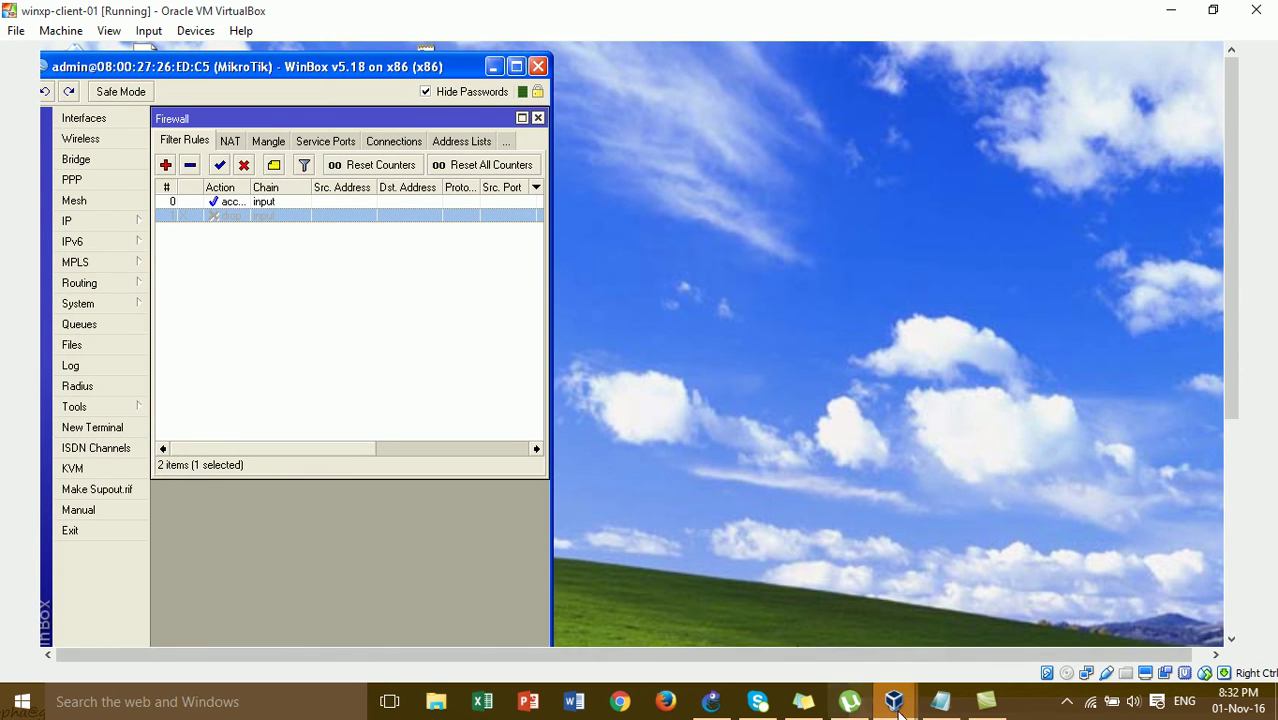
mouse_move(894, 701)
click(975, 625)
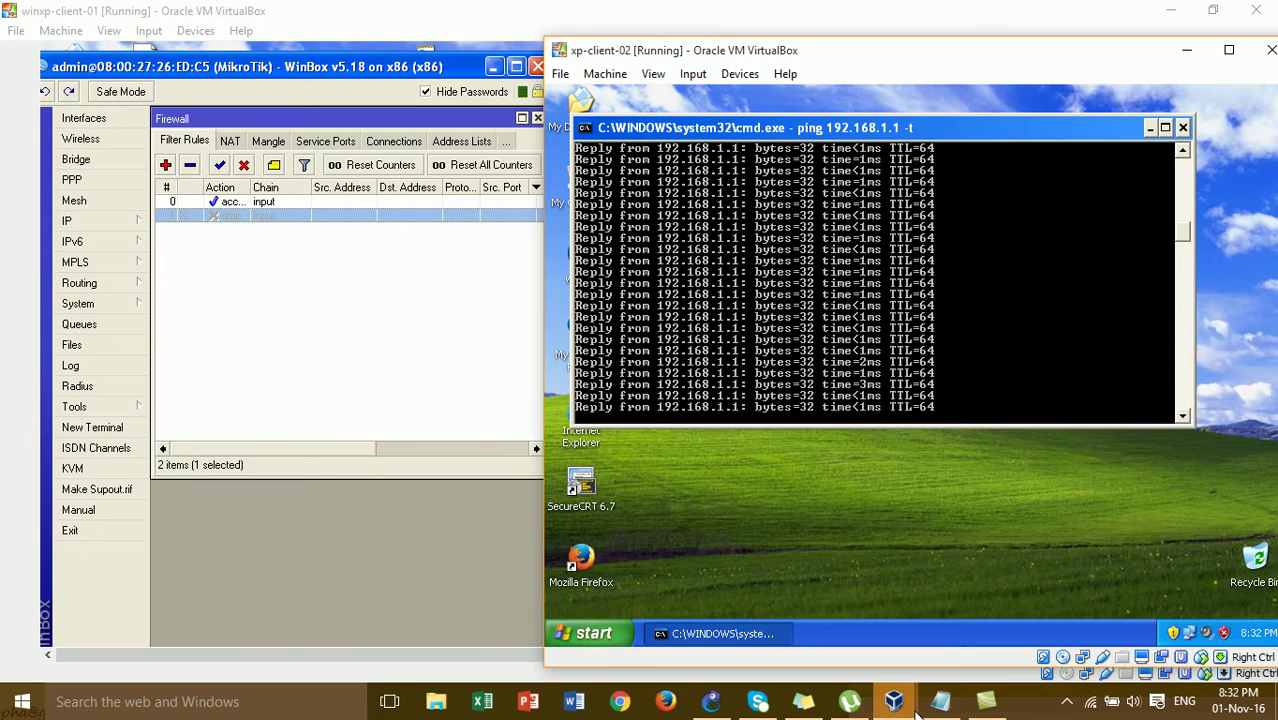
click(1141, 615)
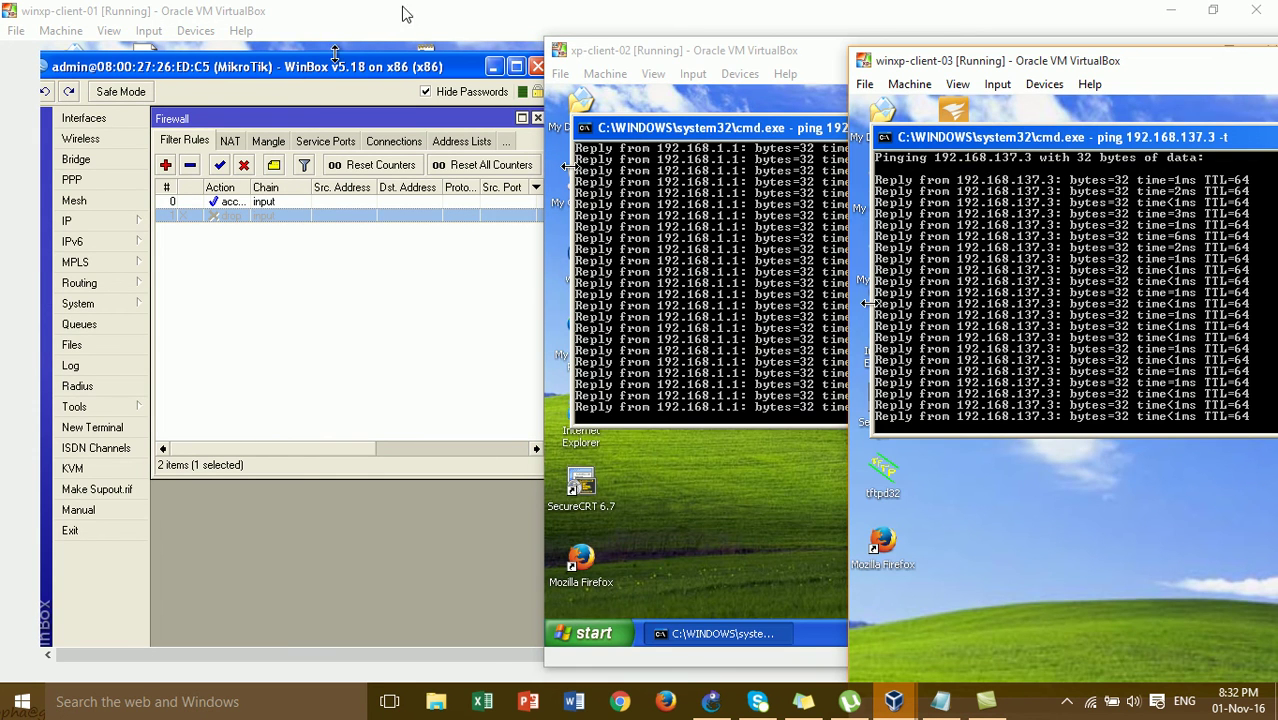
click(440, 66)
drag(440, 66, 383, 75)
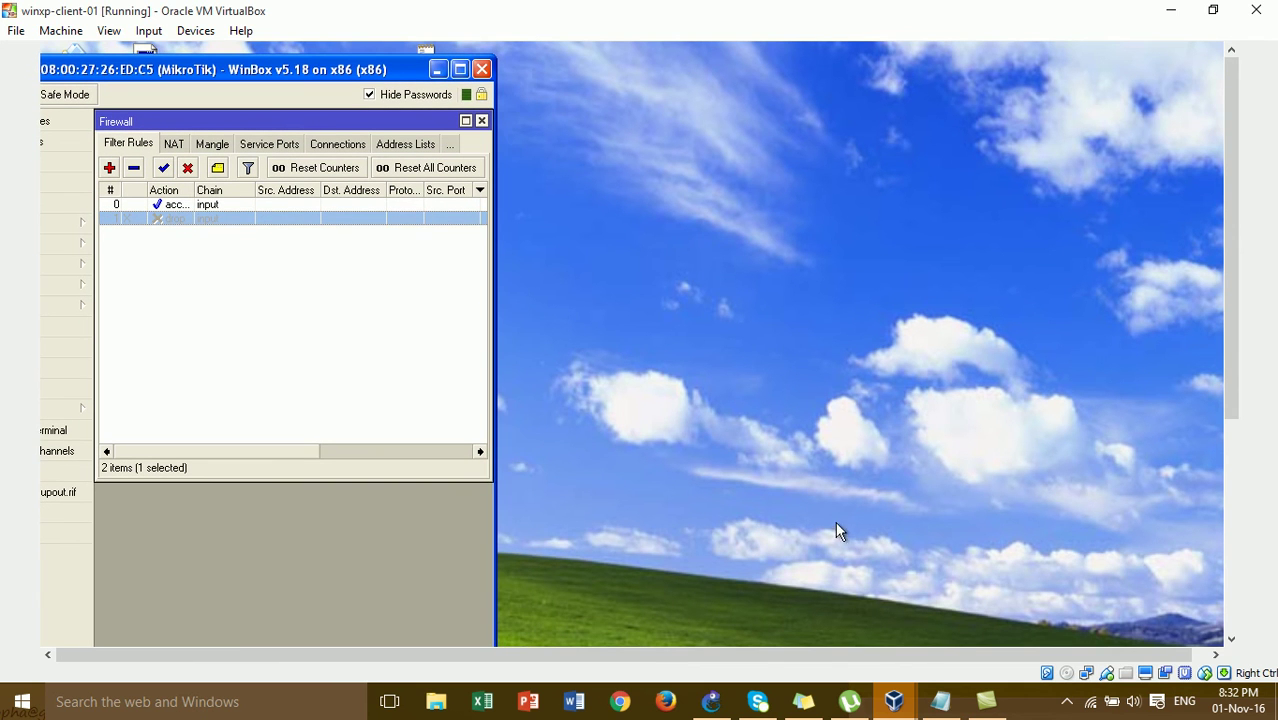
mouse_move(894, 701)
click(960, 610)
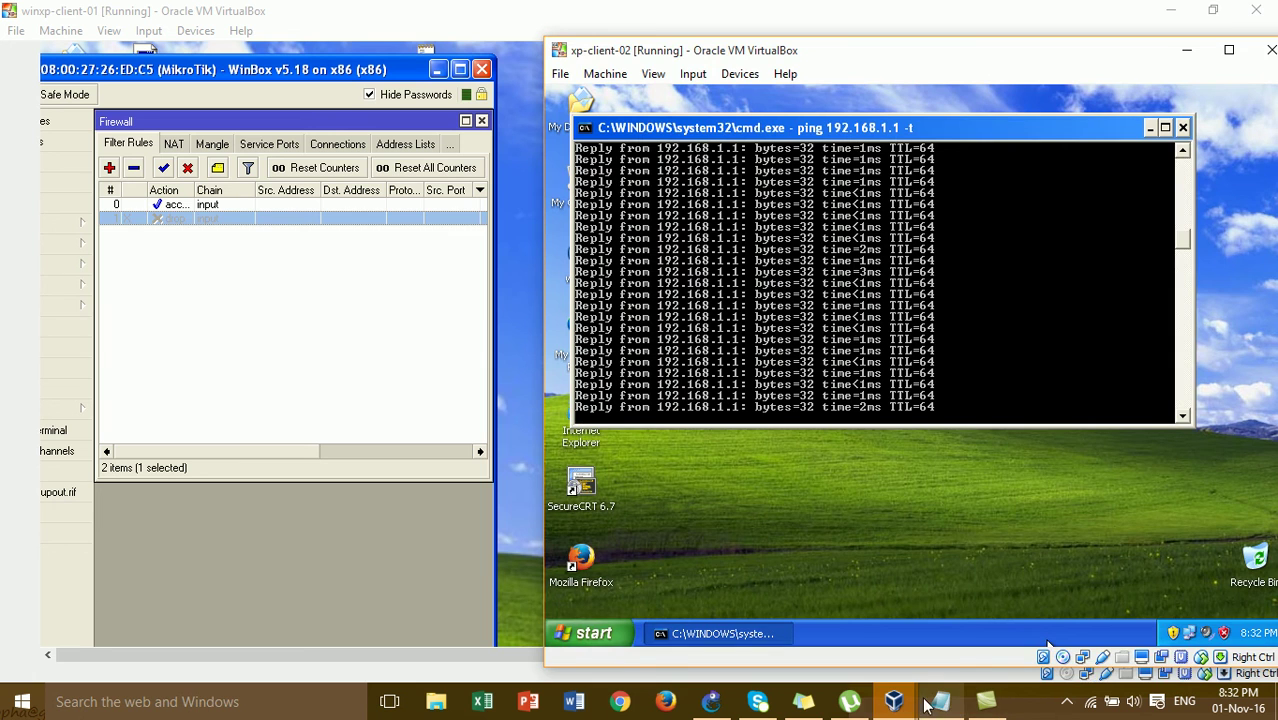
mouse_move(906, 705)
click(1160, 618)
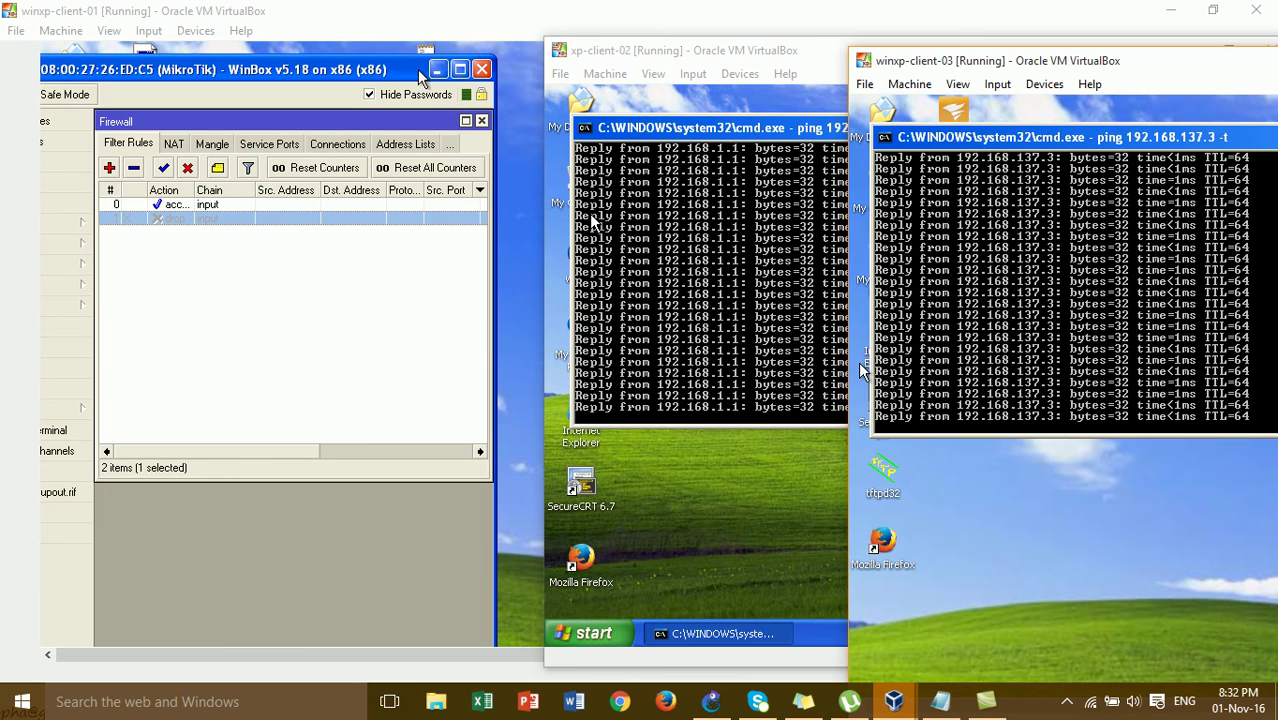
Move WinBox on winxp-client-01 back until its main menu is fully visible, and bring xp-client-02 to the front
click(360, 71)
drag(360, 71, 465, 78)
drag(597, 260, 830, 262)
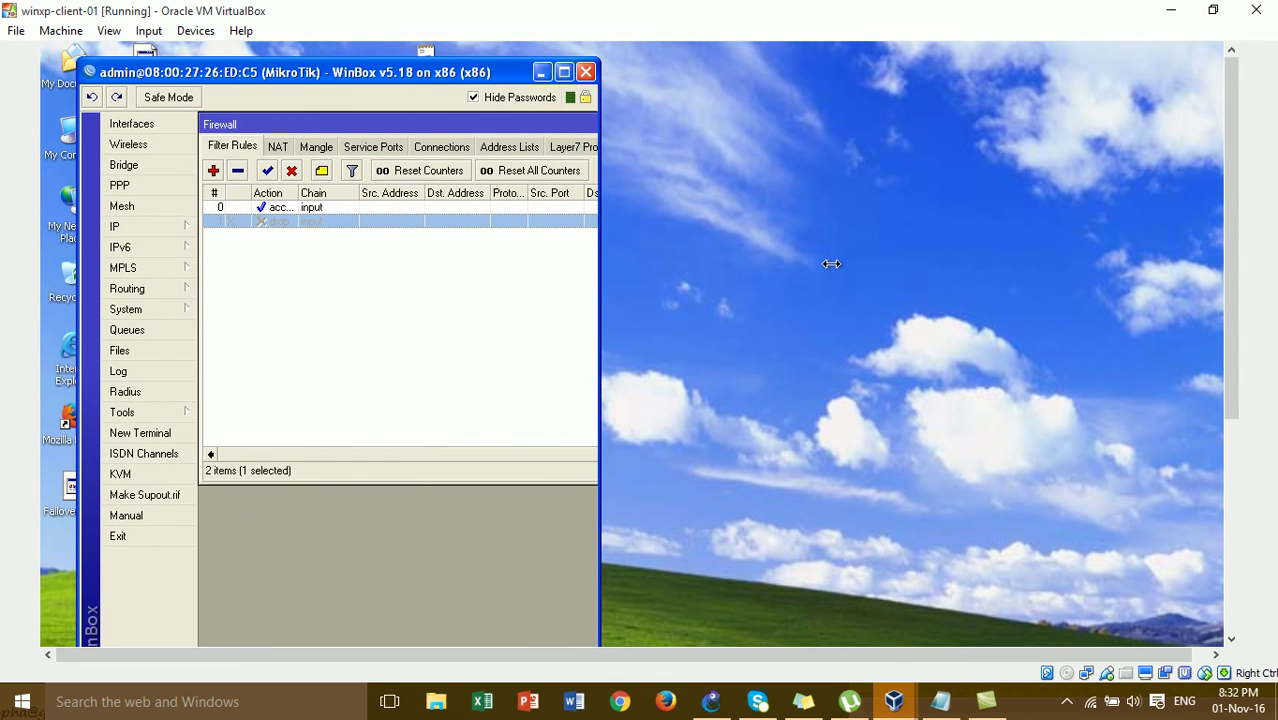
mouse_move(905, 714)
click(996, 648)
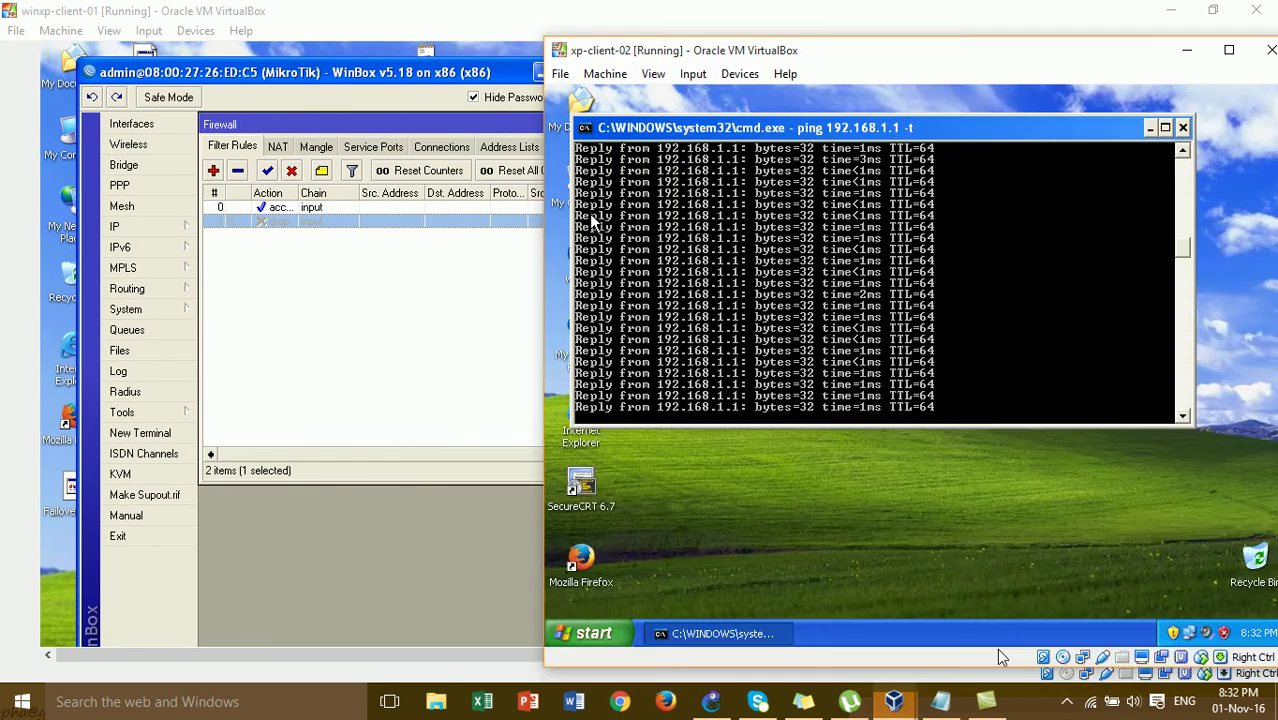
Reposition the xp-client-02 and WinBox windows side by side so the ping replies and the firewall rules are visible together
drag(686, 52, 758, 55)
click(498, 76)
drag(498, 76, 497, 67)
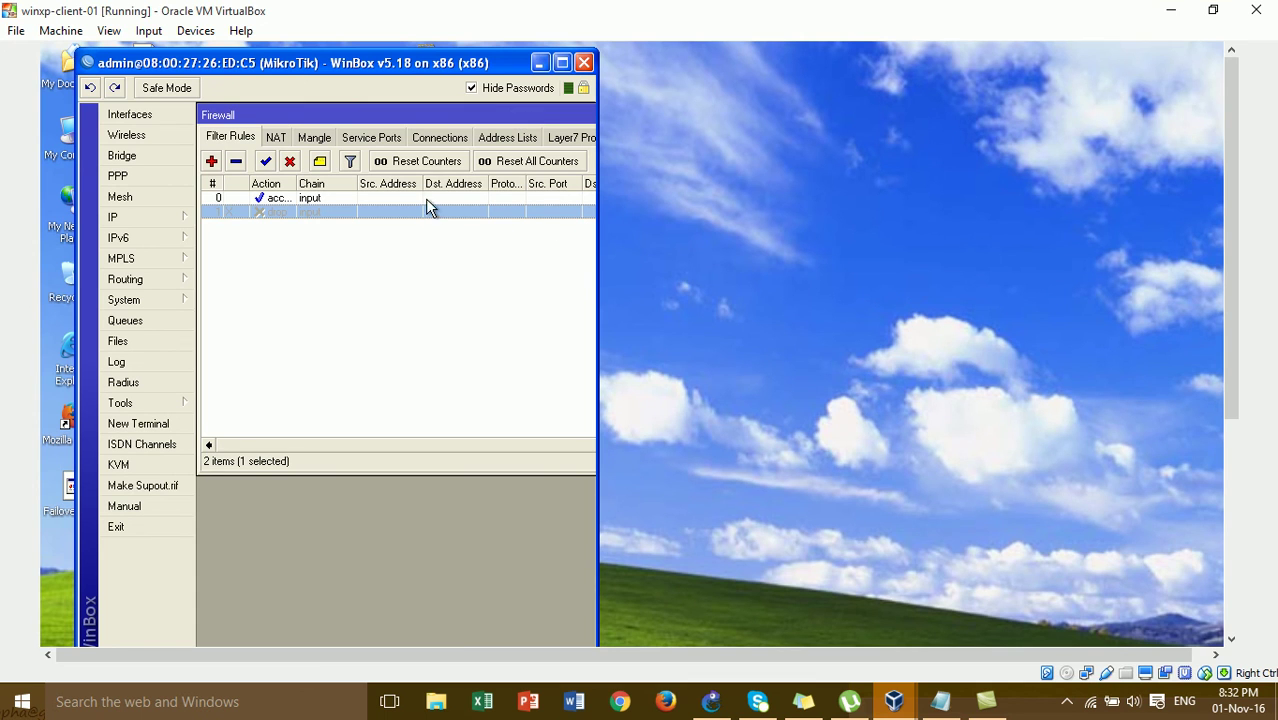
mouse_move(894, 701)
click(962, 615)
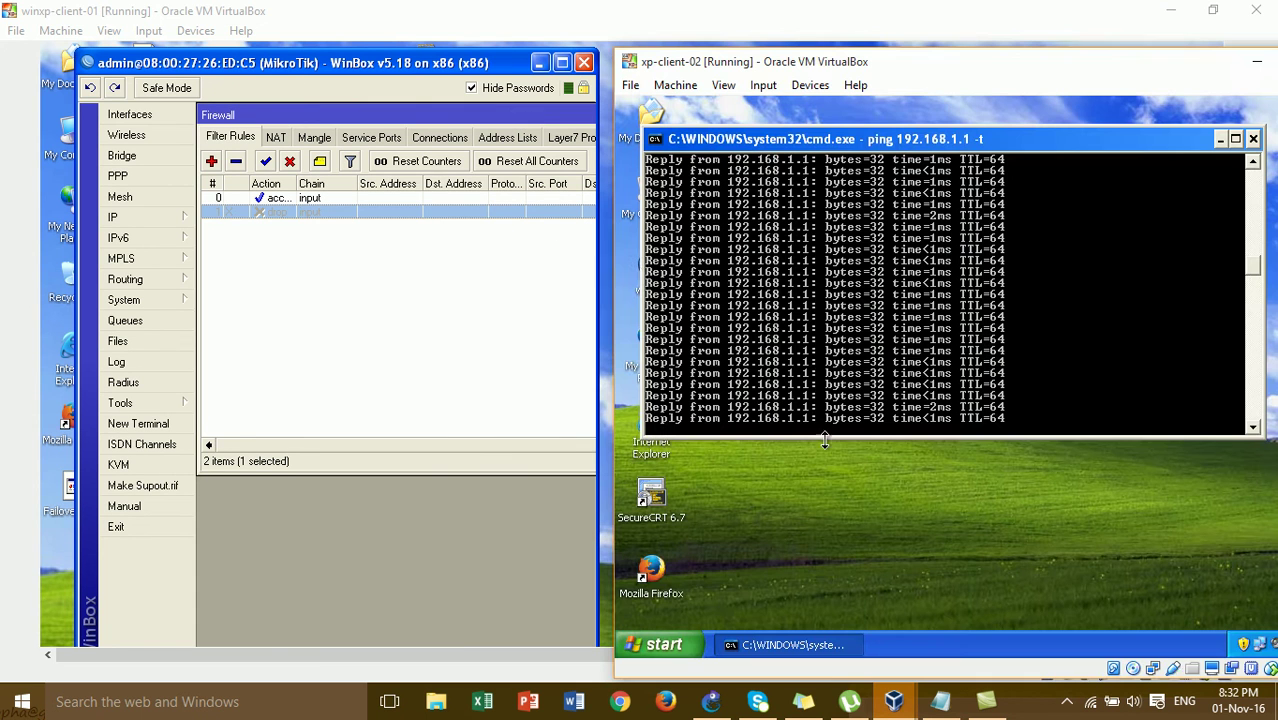
Enable the disabled drop rule on the input chain and bring xp-client-02's continuous ping back into view
click(266, 161)
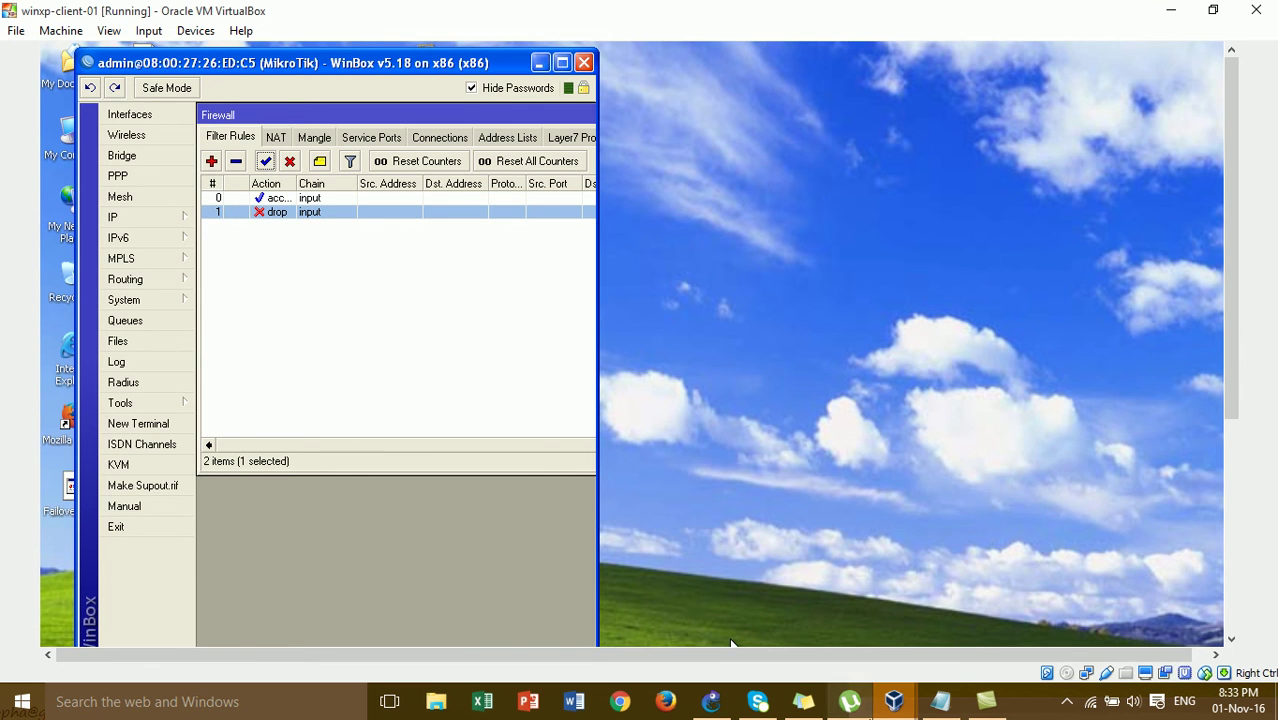
mouse_move(893, 701)
click(979, 619)
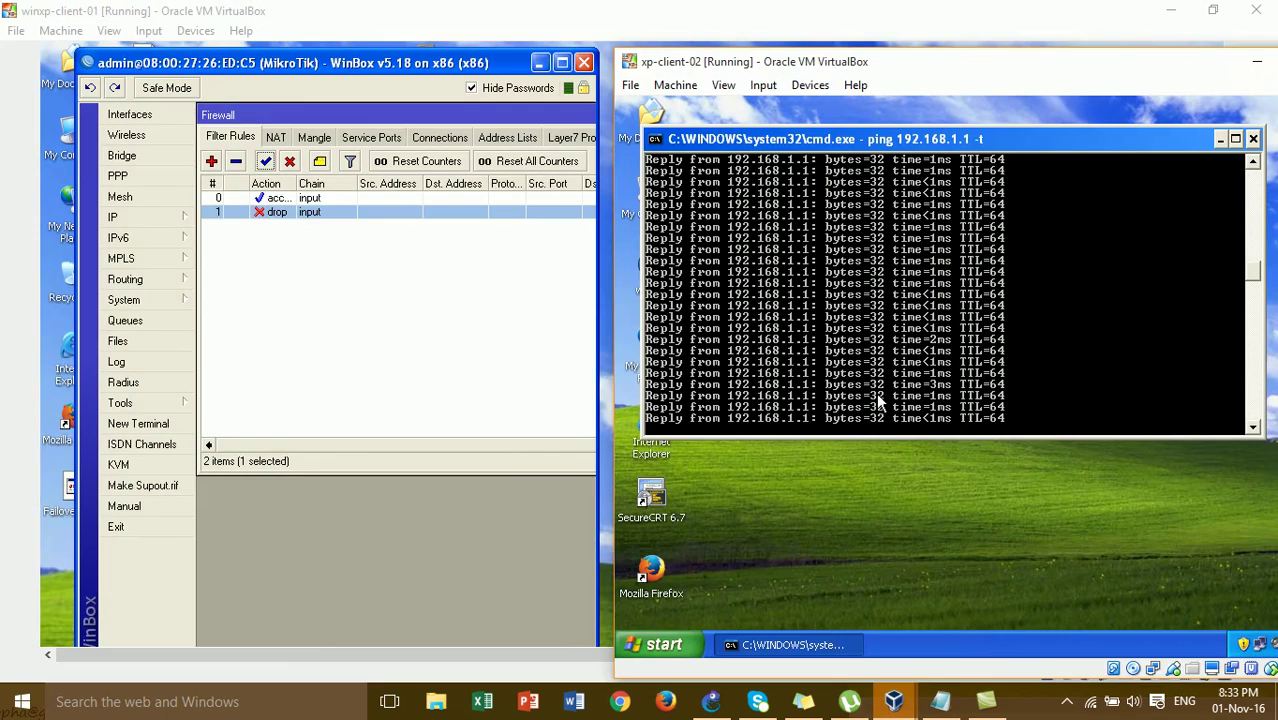
Bring winxp-client-03 to the front and shift it aside so both clients' pings are visible beside the firewall rules
mouse_move(893, 701)
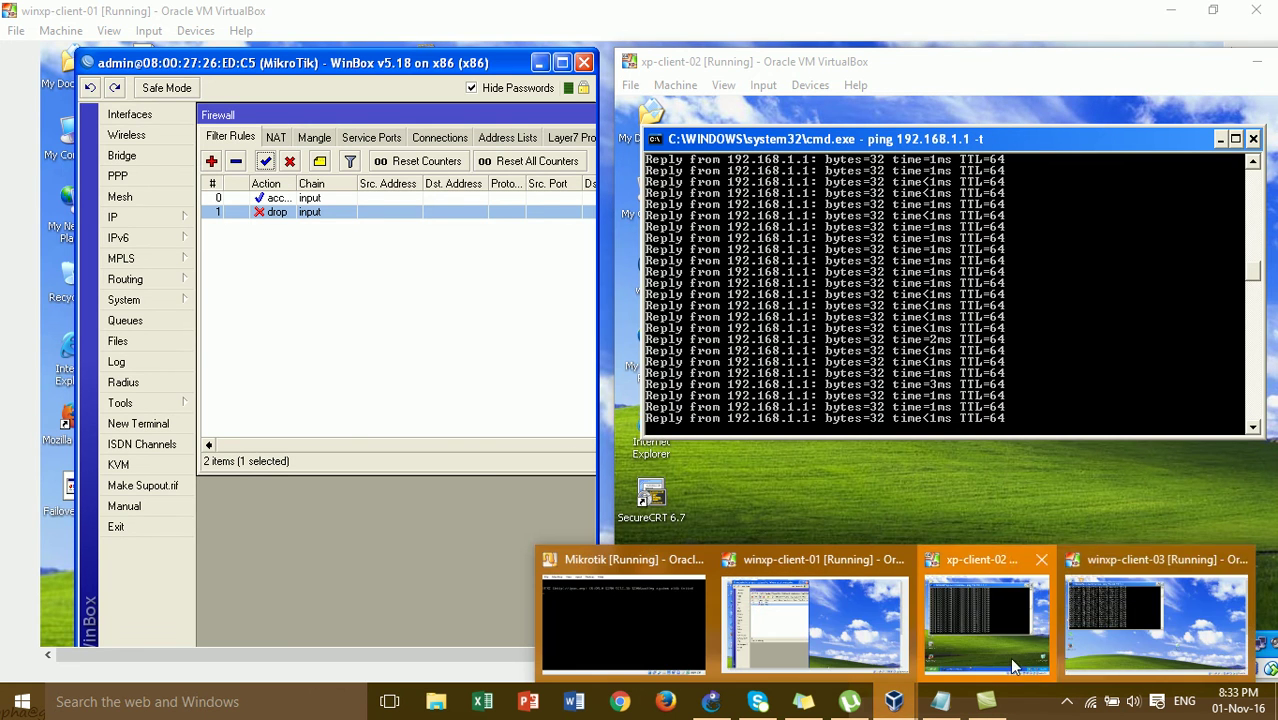
click(1078, 638)
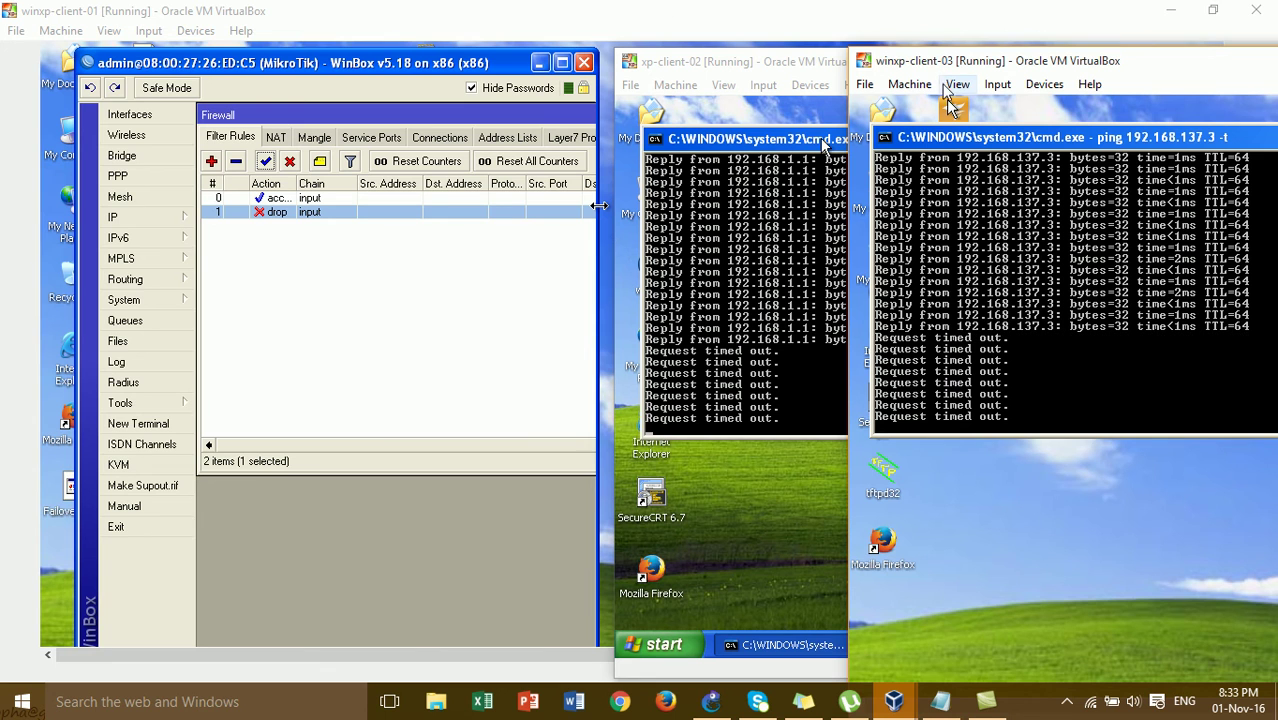
drag(935, 66, 1077, 73)
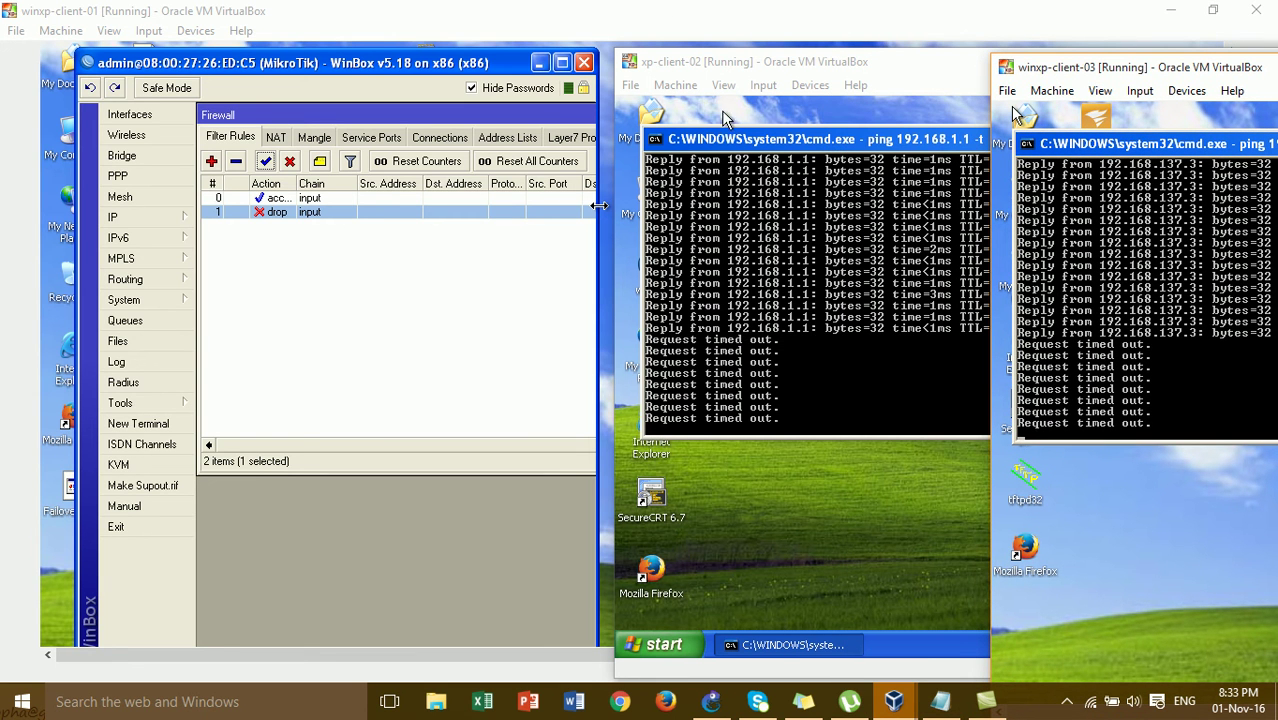
Launch WinBox on xp-client-02 and try connecting to the router at 192.168.137.3 as admin
drag(735, 144, 958, 127)
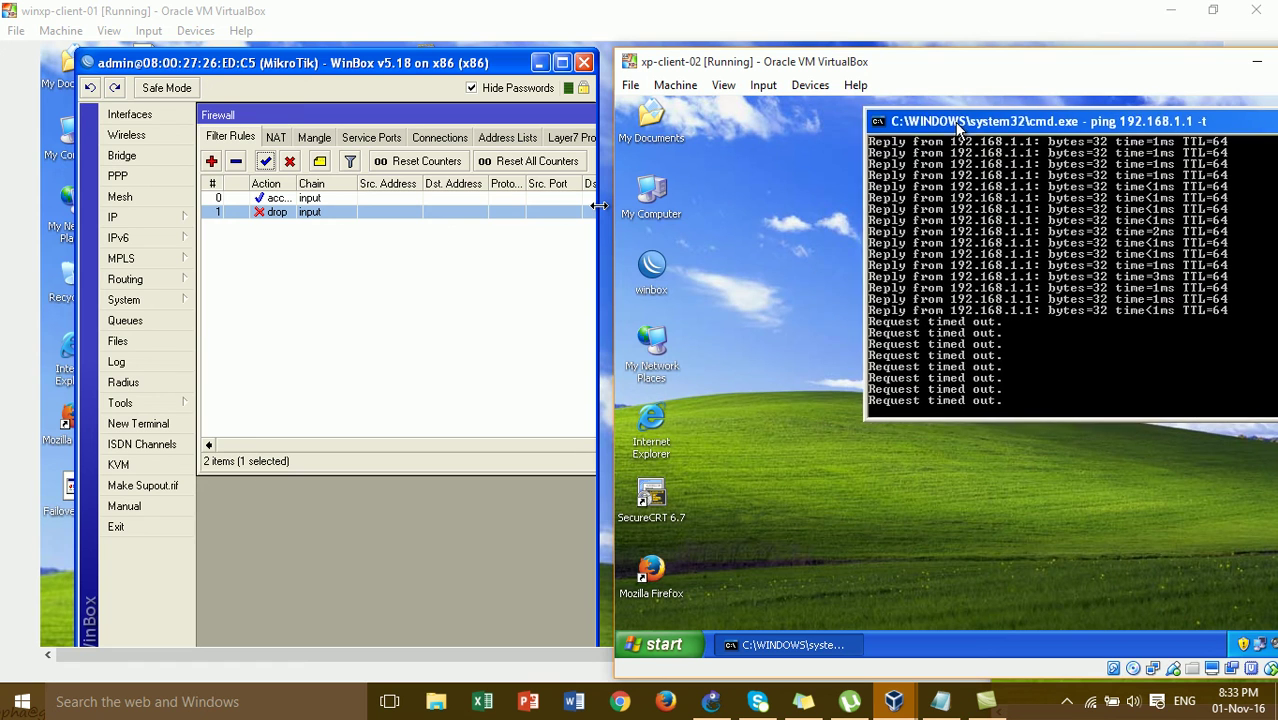
double_click(654, 264)
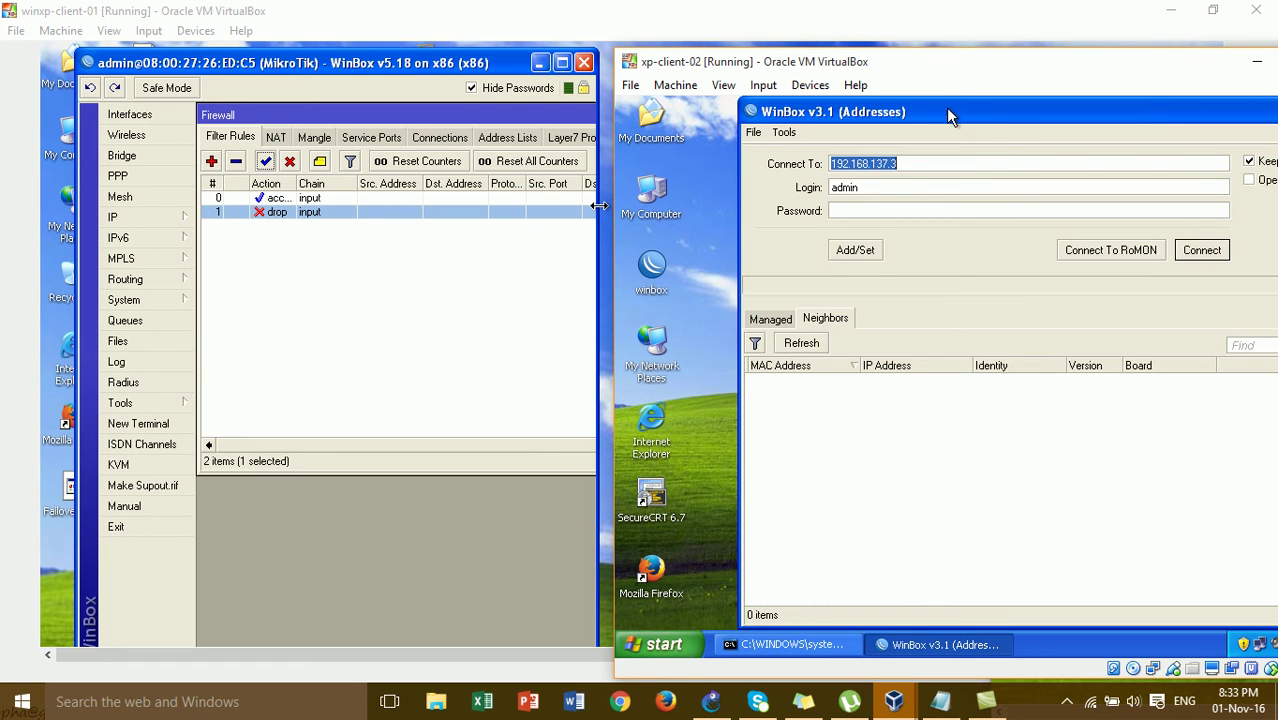
drag(950, 117, 856, 203)
click(812, 260)
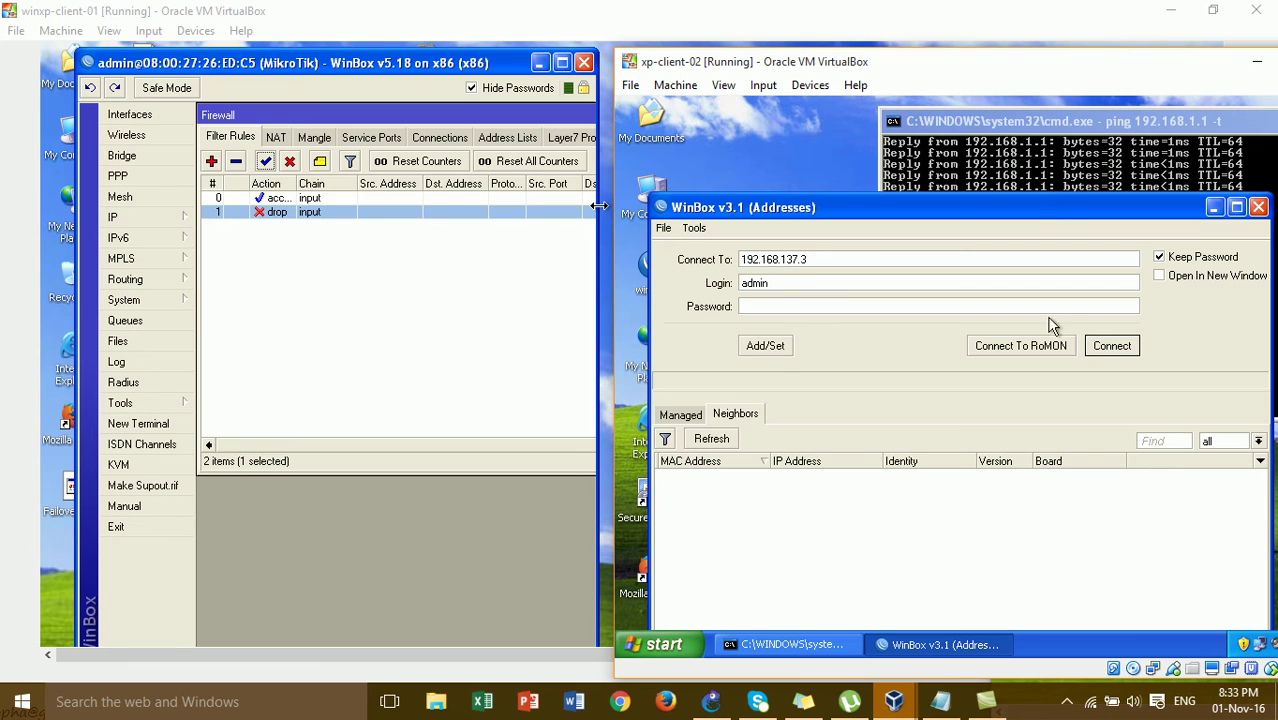
click(1100, 346)
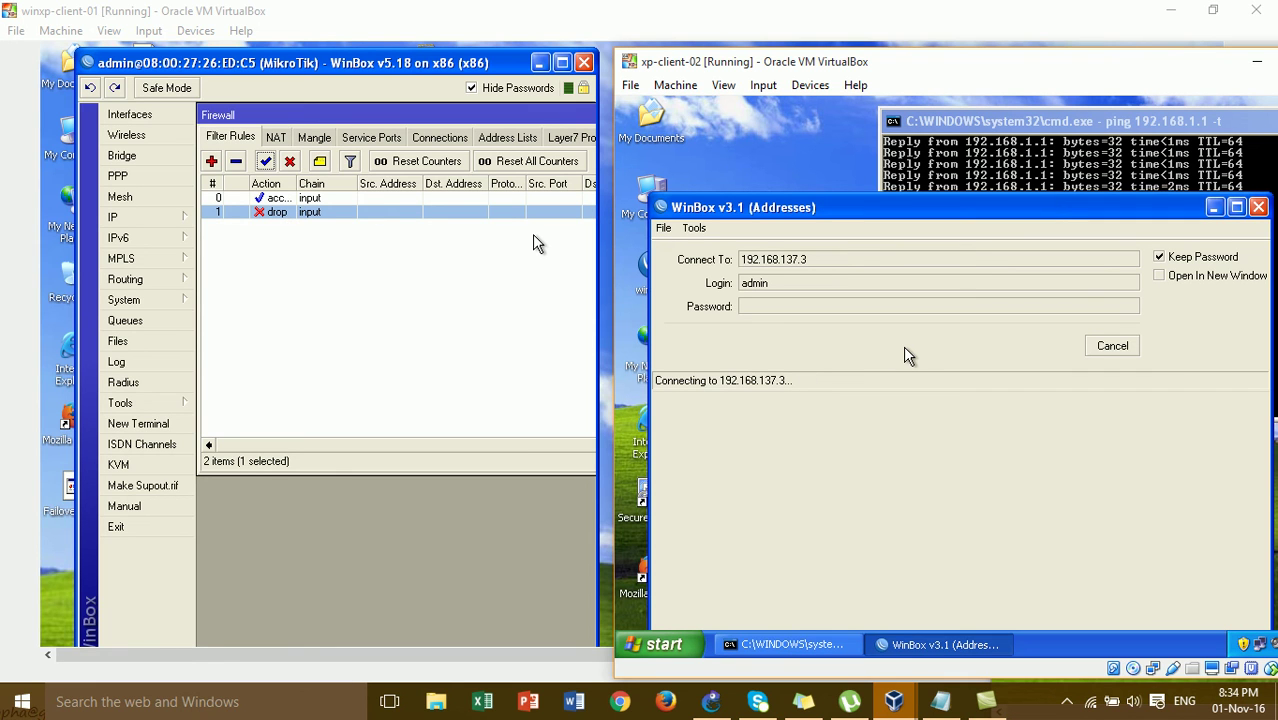
Change the WinBox connection address on xp-client-02 to 192.168.1.1 and try to connect
drag(1032, 208, 945, 232)
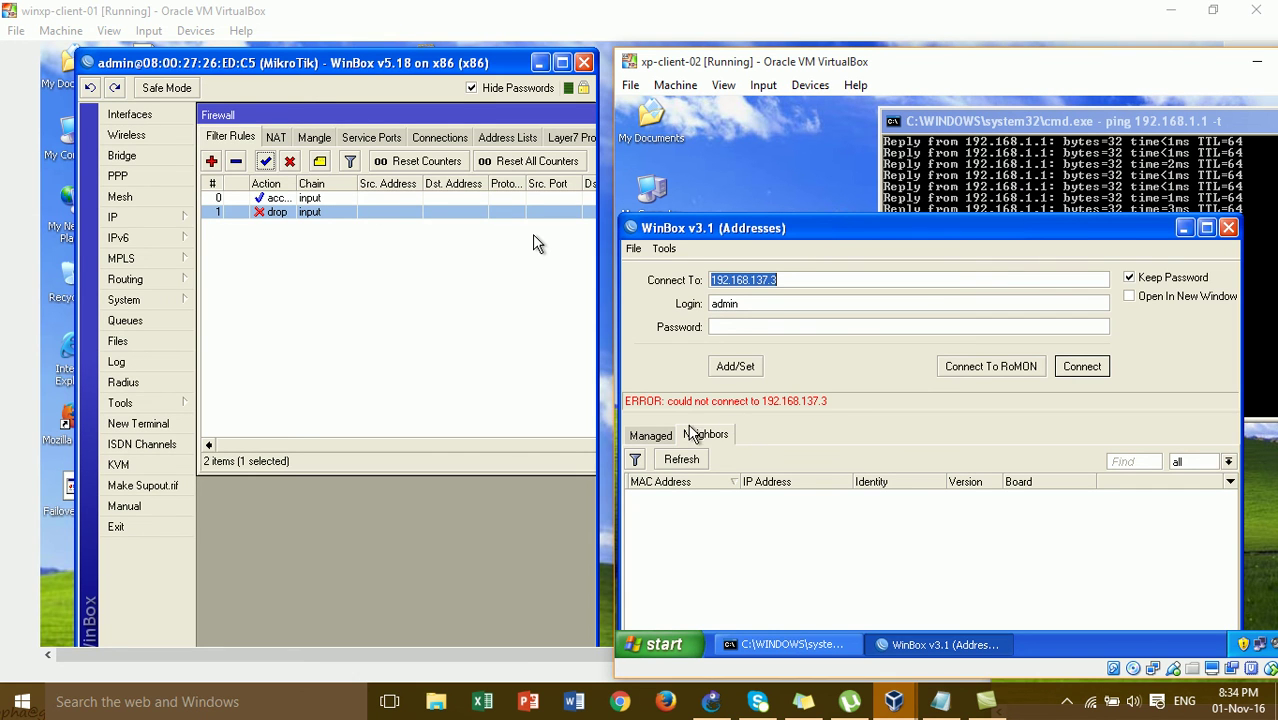
click(792, 281)
key(BackSpace)
key(BackSpace)
key(BackSpace)
key(BackSpace)
key(BackSpace)
key(BackSpace)
key(BackSpace)
key(BackSpace)
key(BackSpace)
key(BackSpace)
key(BackSpace)
key(BackSpace)
key(BackSpace)
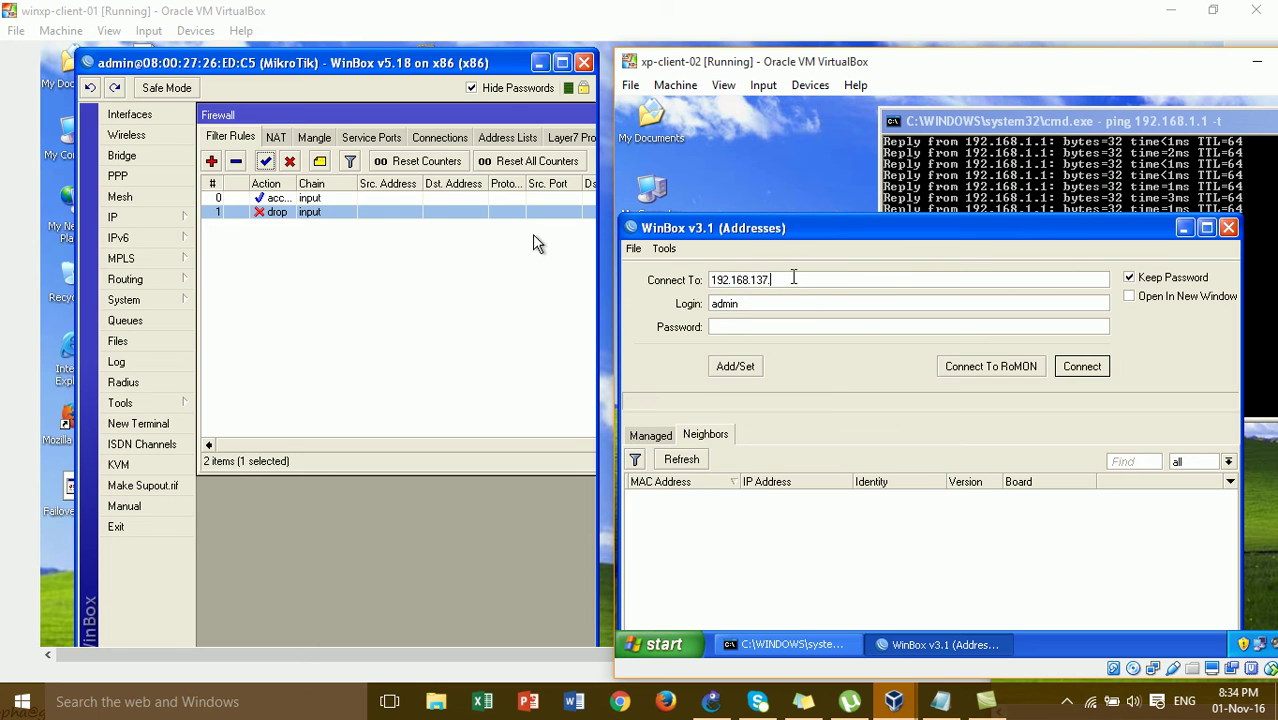
text(192.168.1)
click(1080, 368)
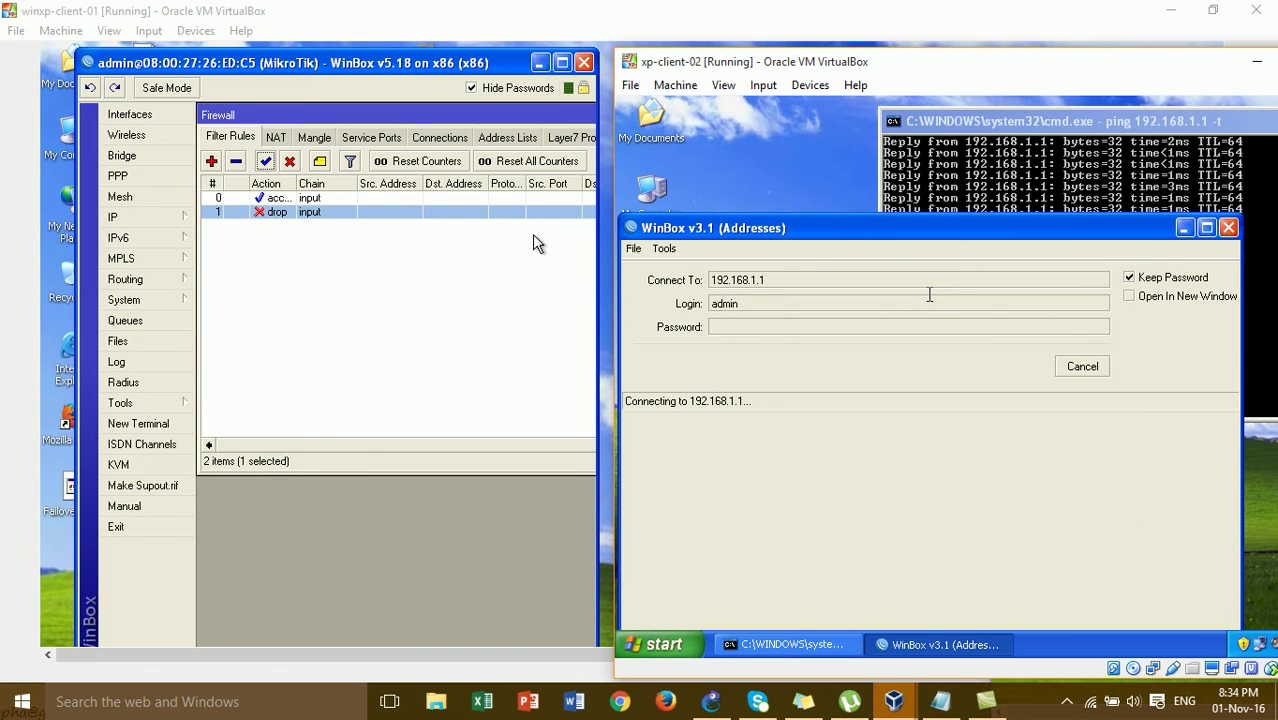
Stop the running ping on xp-client-02 and restart a continuous ping to 192.168.1.1
click(985, 122)
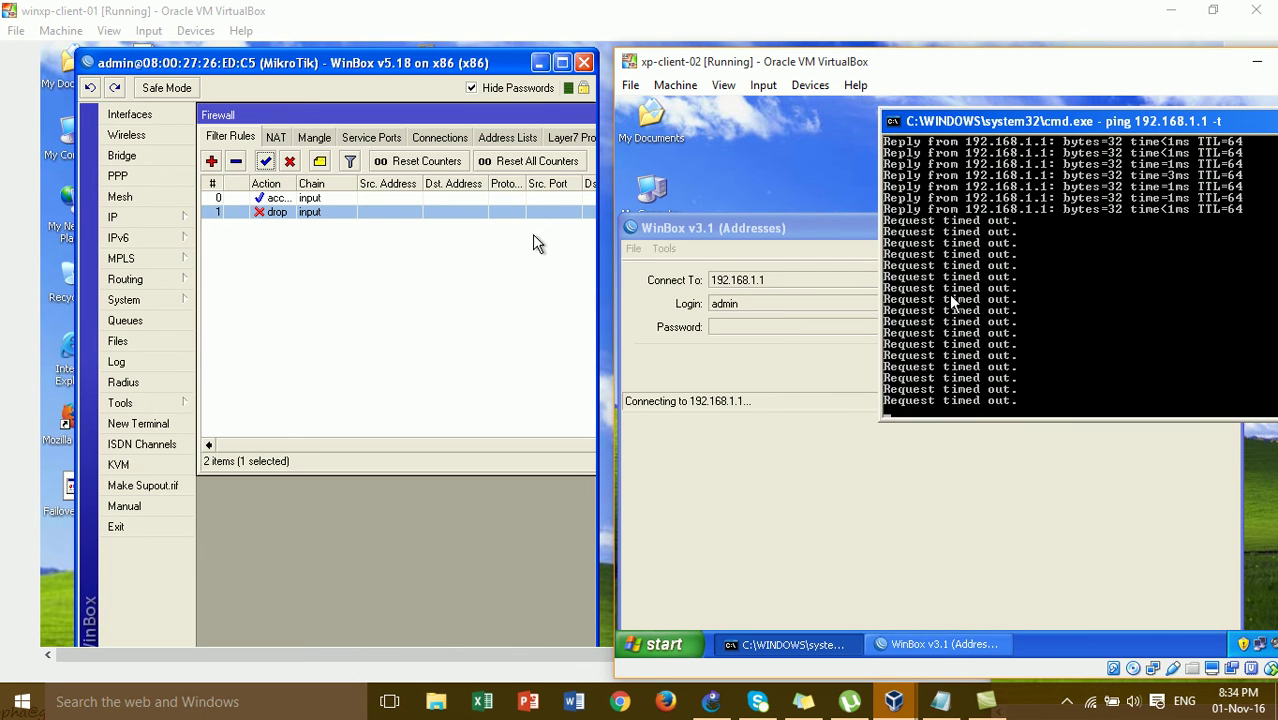
drag(970, 128, 1005, 100)
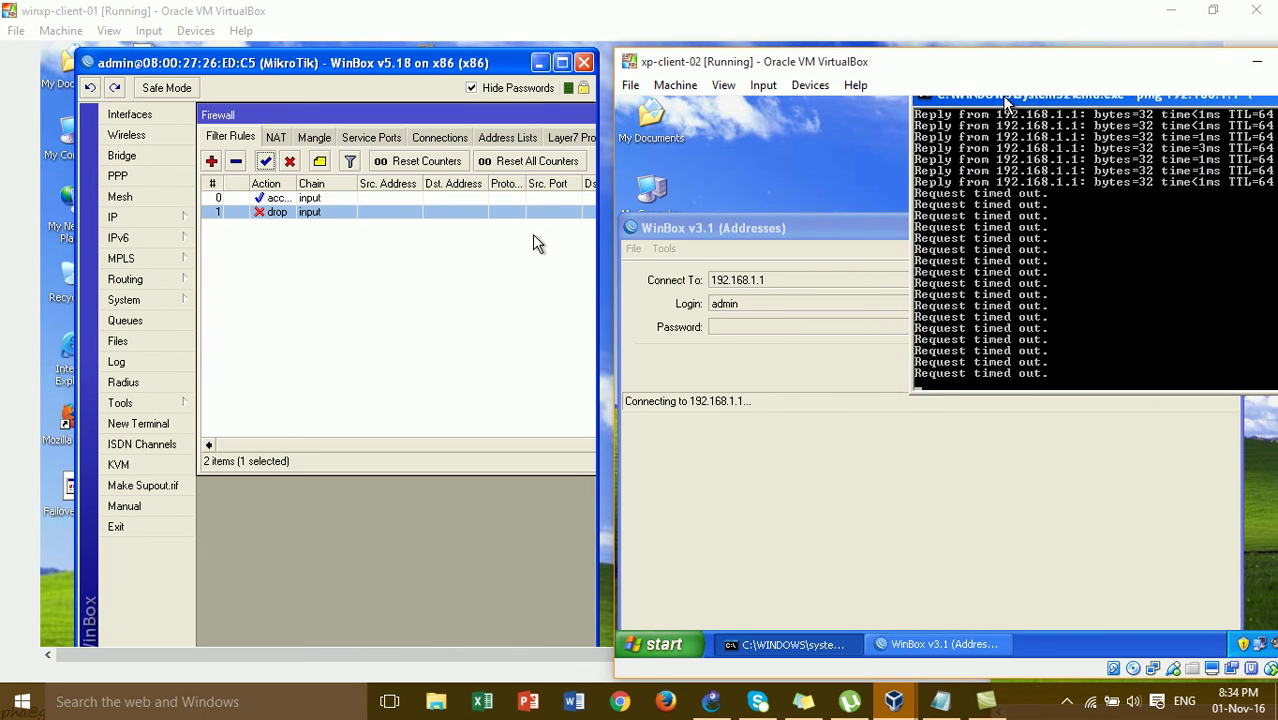
key(ctrl+c)
key(Up)
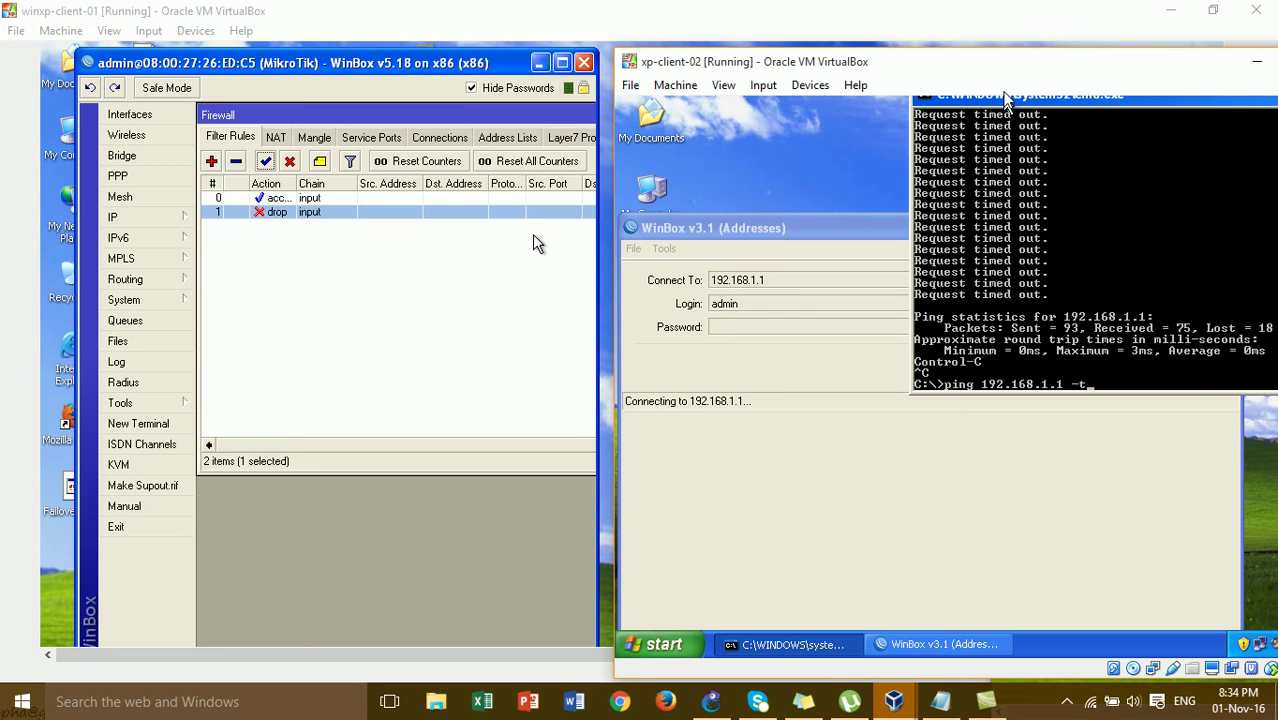
key(Return)
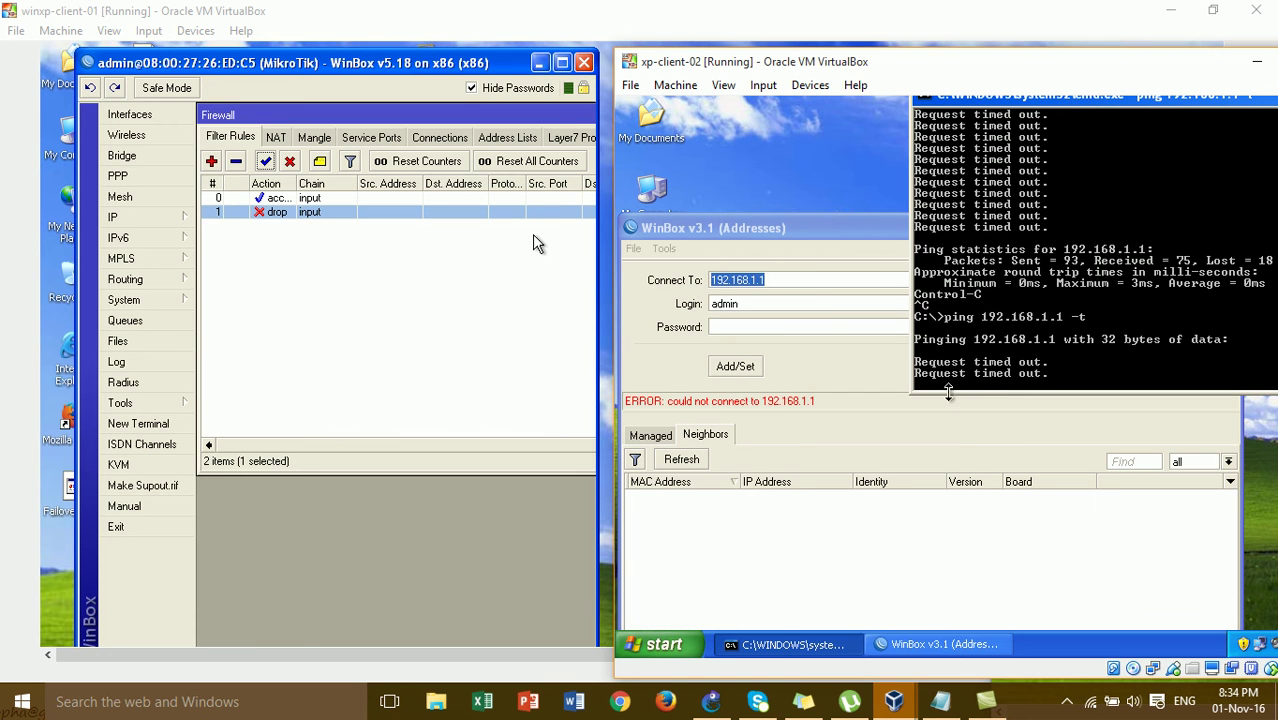
Change the WinBox connection address on xp-client-02 to 172.16.1.1 and try to connect
click(781, 280)
key(BackSpace)
key(BackSpace)
key(BackSpace)
key(BackSpace)
key(BackSpace)
key(BackSpace)
key(BackSpace)
key(BackSpace)
key(BackSpace)
key(BackSpace)
key(BackSpace)
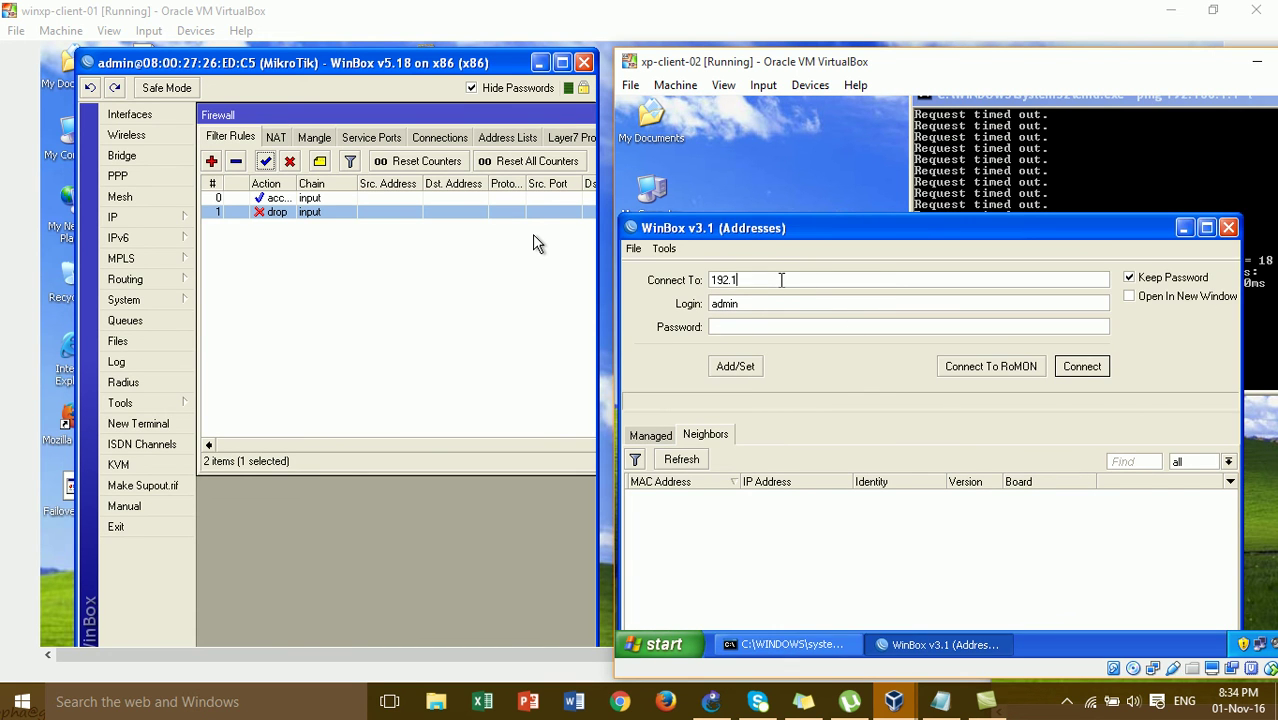
text(172.1)
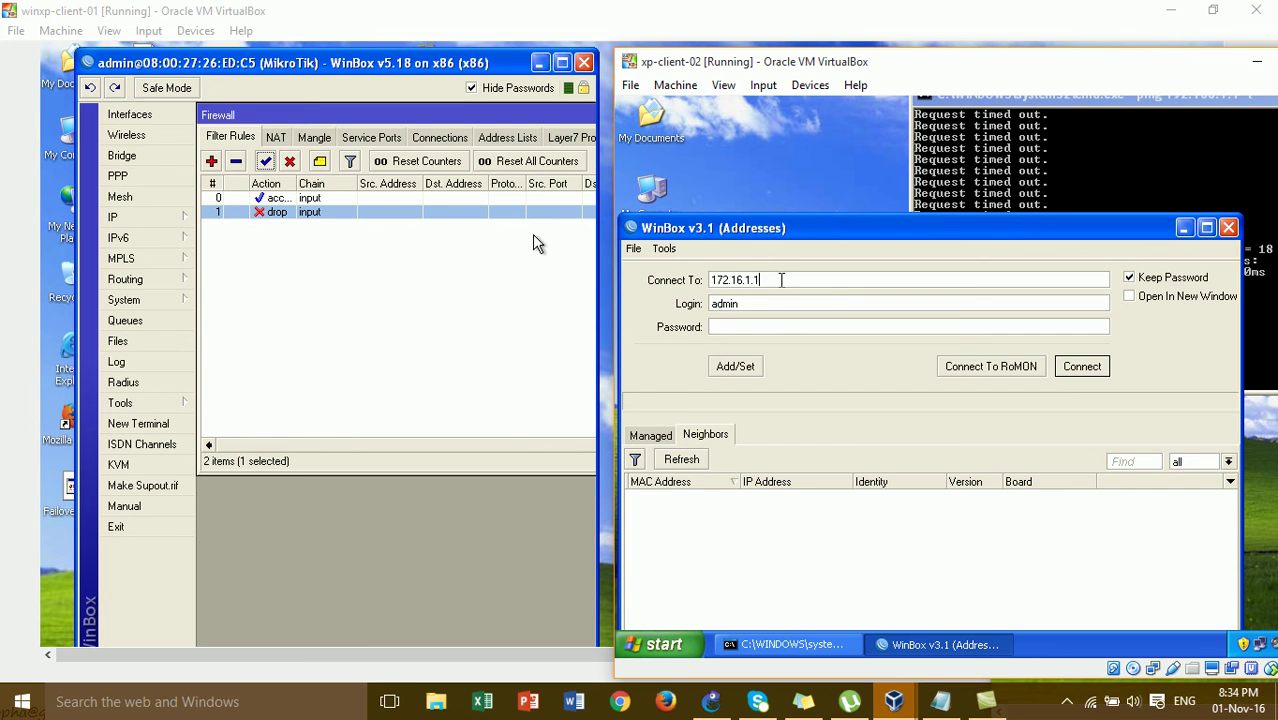
text(6.1.1)
click(1090, 368)
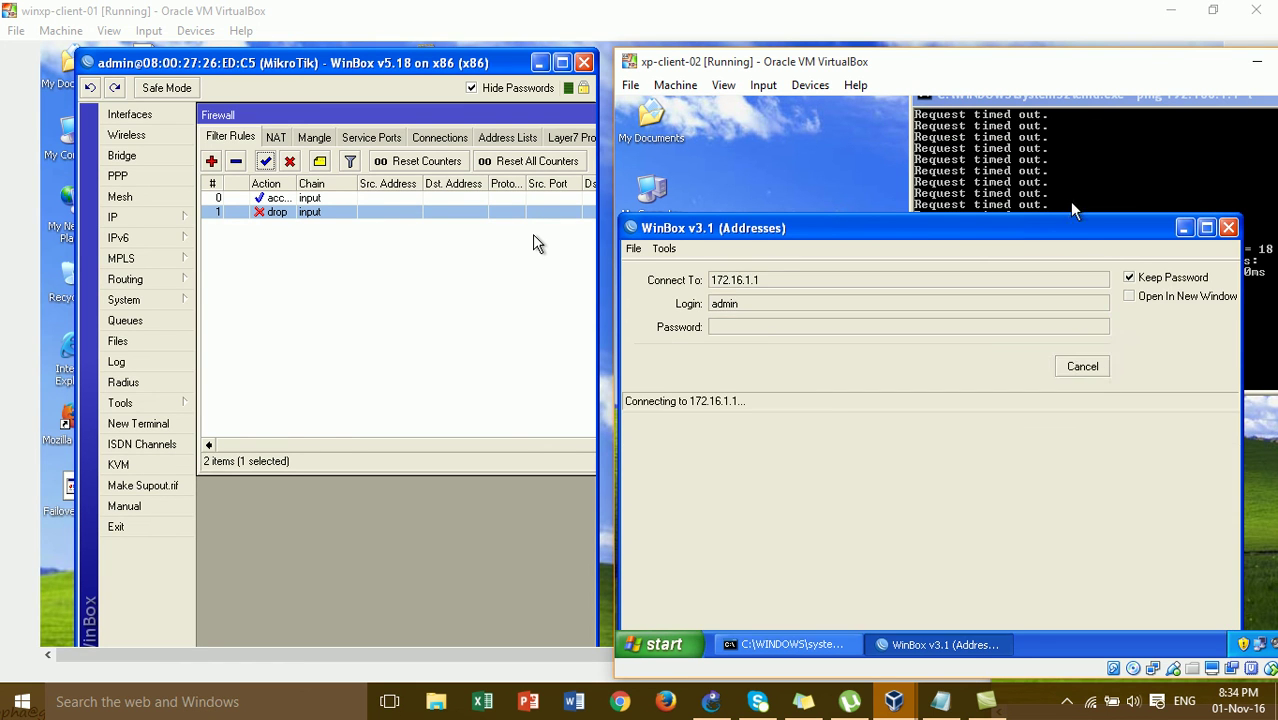
Stop the continuous ping on xp-client-02 and ping 172.16.1.1 instead
click(1065, 178)
key(ctrl+c)
key(Up)
key(BackSpace)
key(BackSpace)
key(BackSpace)
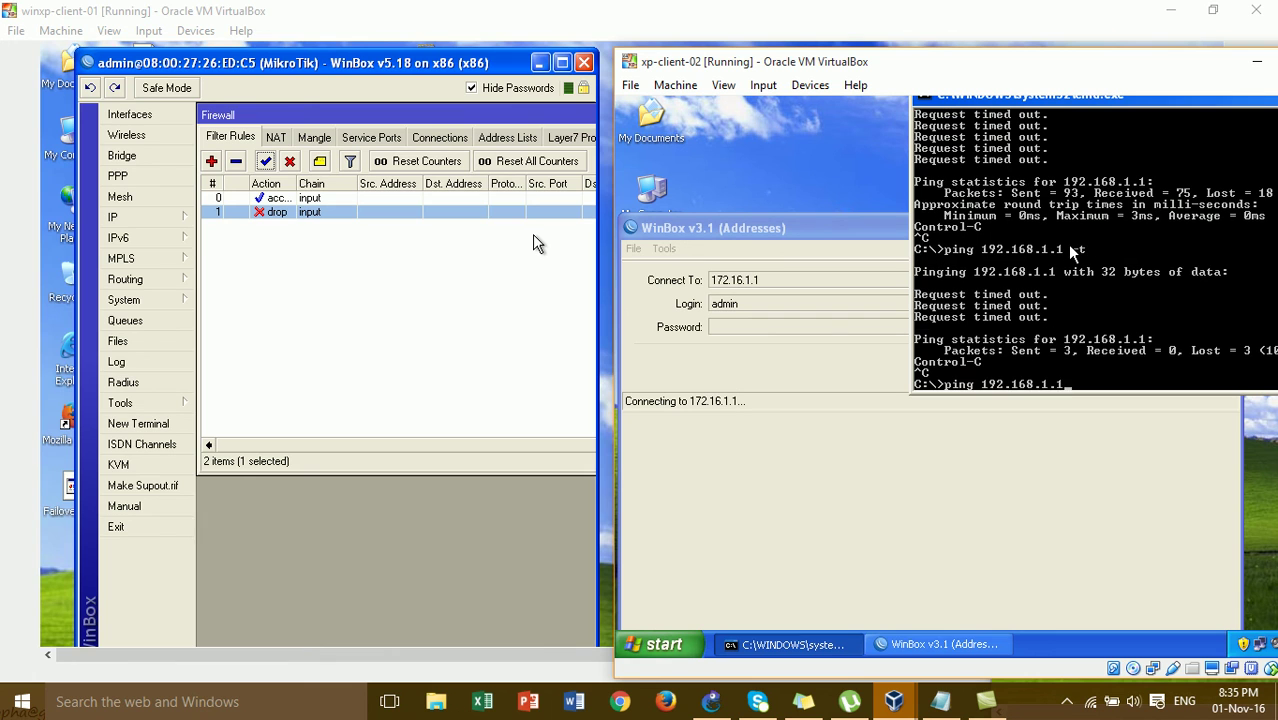
key(BackSpace)
key(BackSpace)
key(BackSpace)
key(BackSpace)
key(BackSpace)
key(BackSpace)
key(BackSpace)
key(BackSpace)
key(BackSpace)
key(BackSpace)
key(BackSpace)
key(BackSpace)
text(ping 172.16.1.1)
key(Return)
Reposition WinBox beside the command prompt on xp-client-02 to check the connection attempt and the 172.16.1.1 ping together
drag(827, 237, 838, 358)
click(1035, 222)
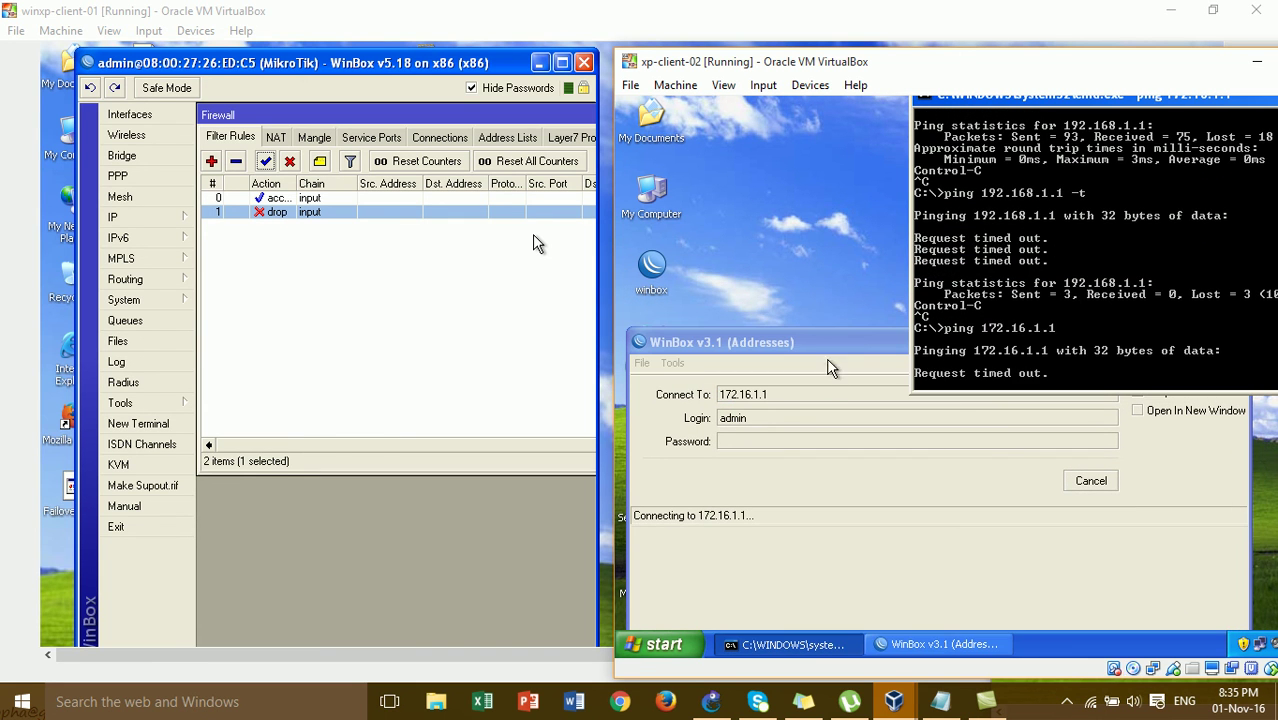
drag(813, 351, 750, 210)
click(995, 155)
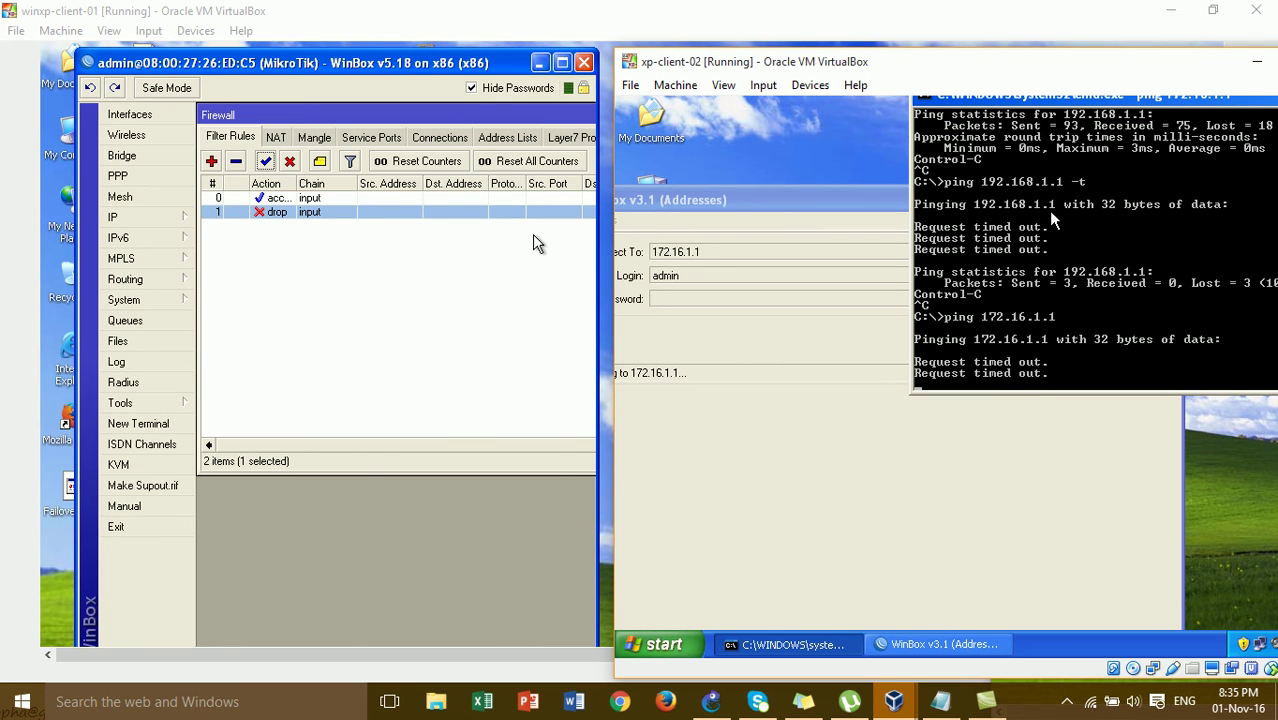
click(830, 205)
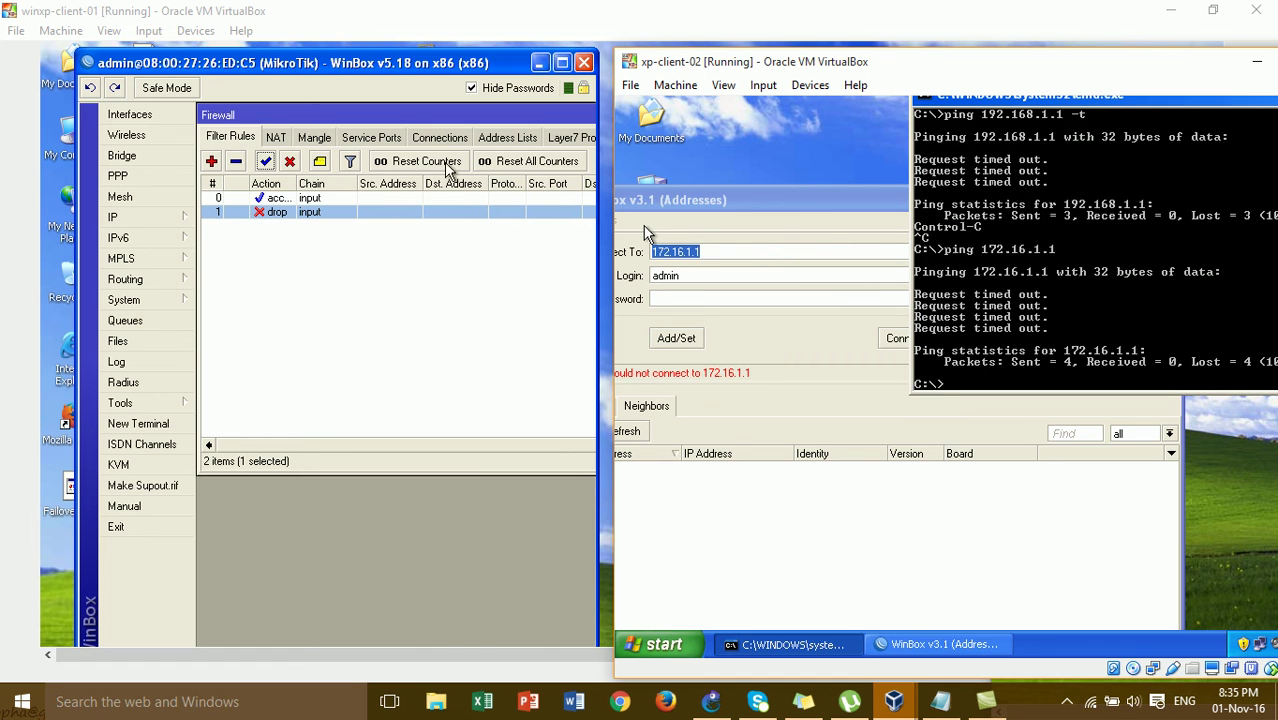
Minimize xp-client-02, place winxp-client-03 beside the firewall rules, and move its command prompt clear of the desktop icons
click(1258, 59)
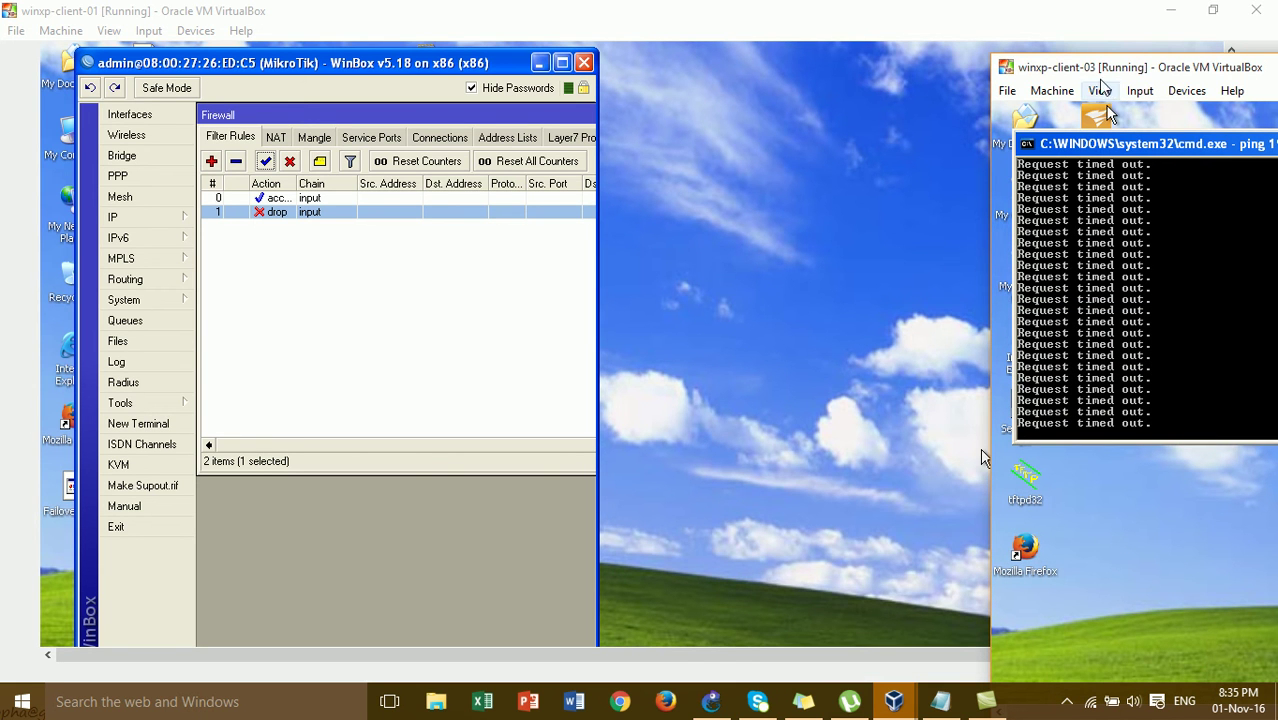
drag(1098, 73, 741, 67)
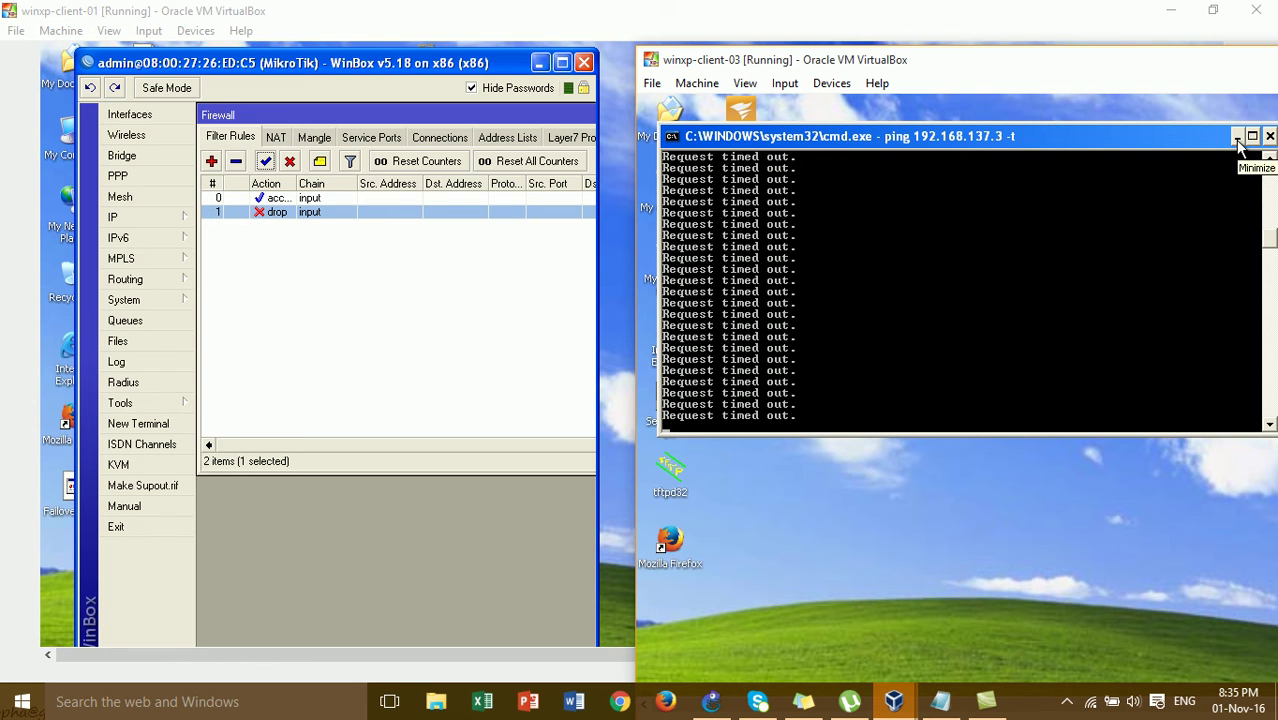
drag(1078, 140, 1241, 127)
Stop the continuous ping on winxp-client-03 and run a standard ping to 192.168.137.3
key(ctrl+c)
key(Up)
key(BackSpace)
key(BackSpace)
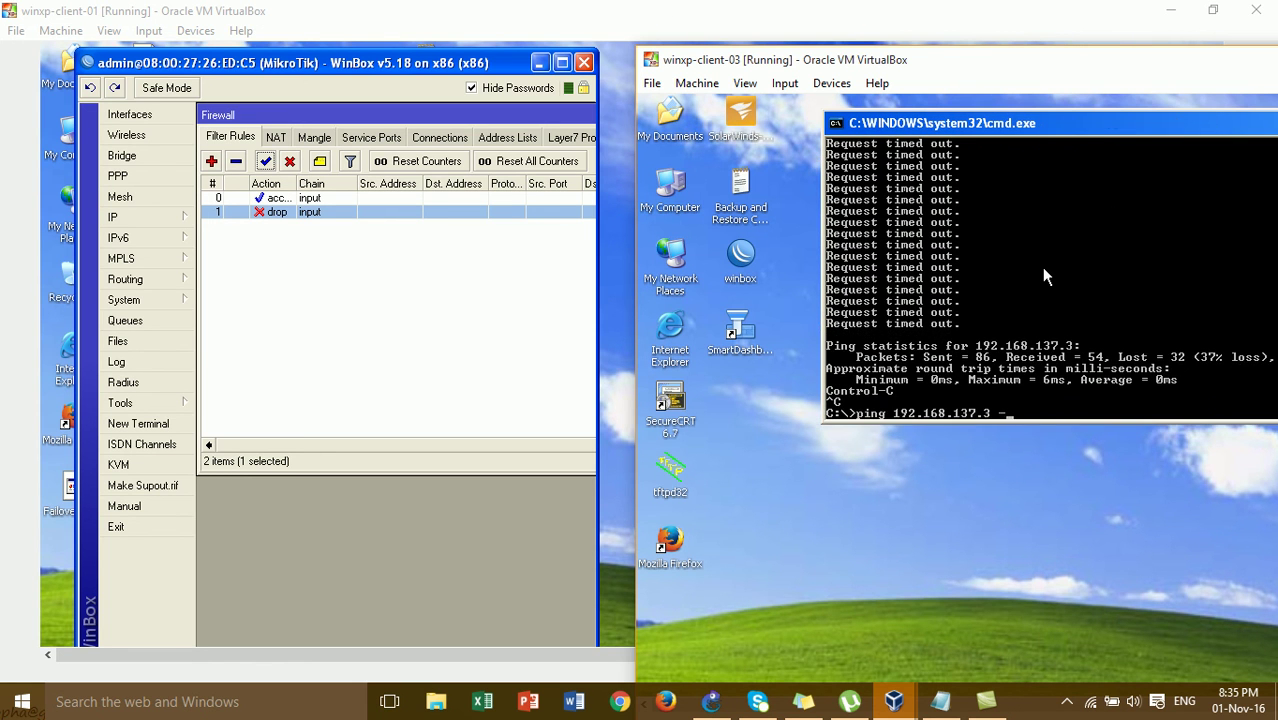
key(Return)
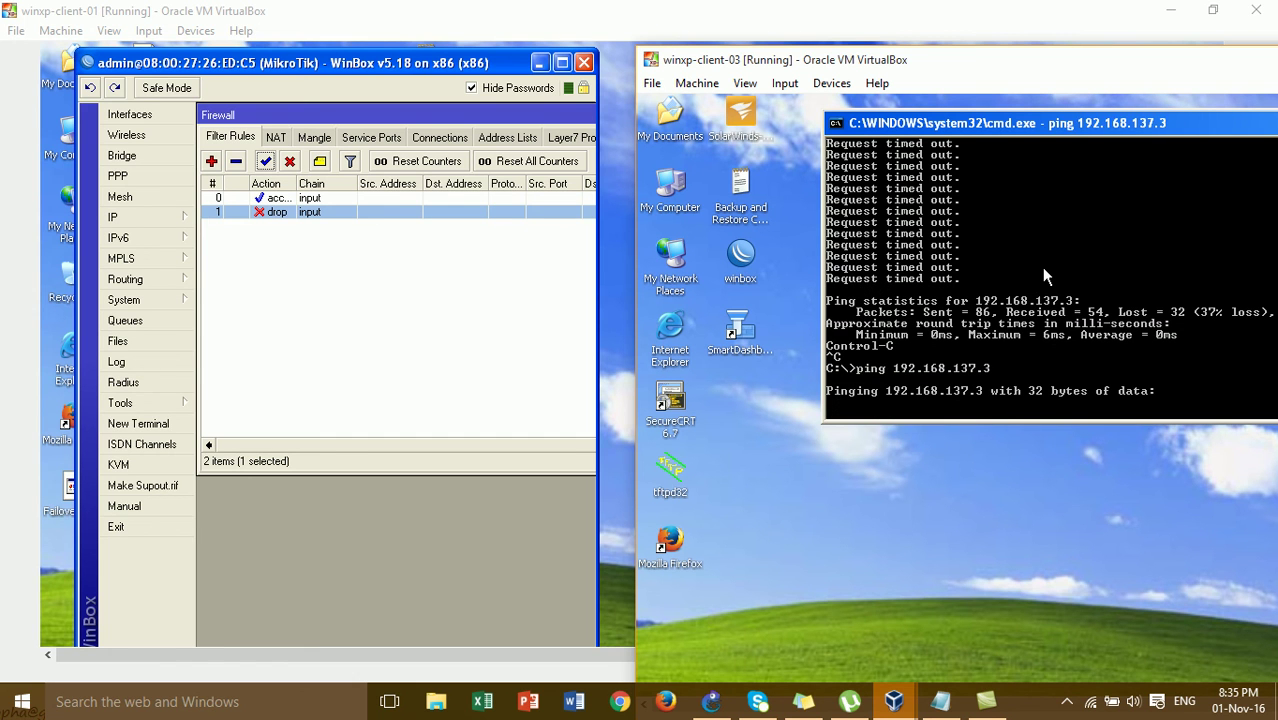
Launch WinBox on winxp-client-03 and set its connection address to 192.168.137.3
double_click(740, 258)
click(838, 185)
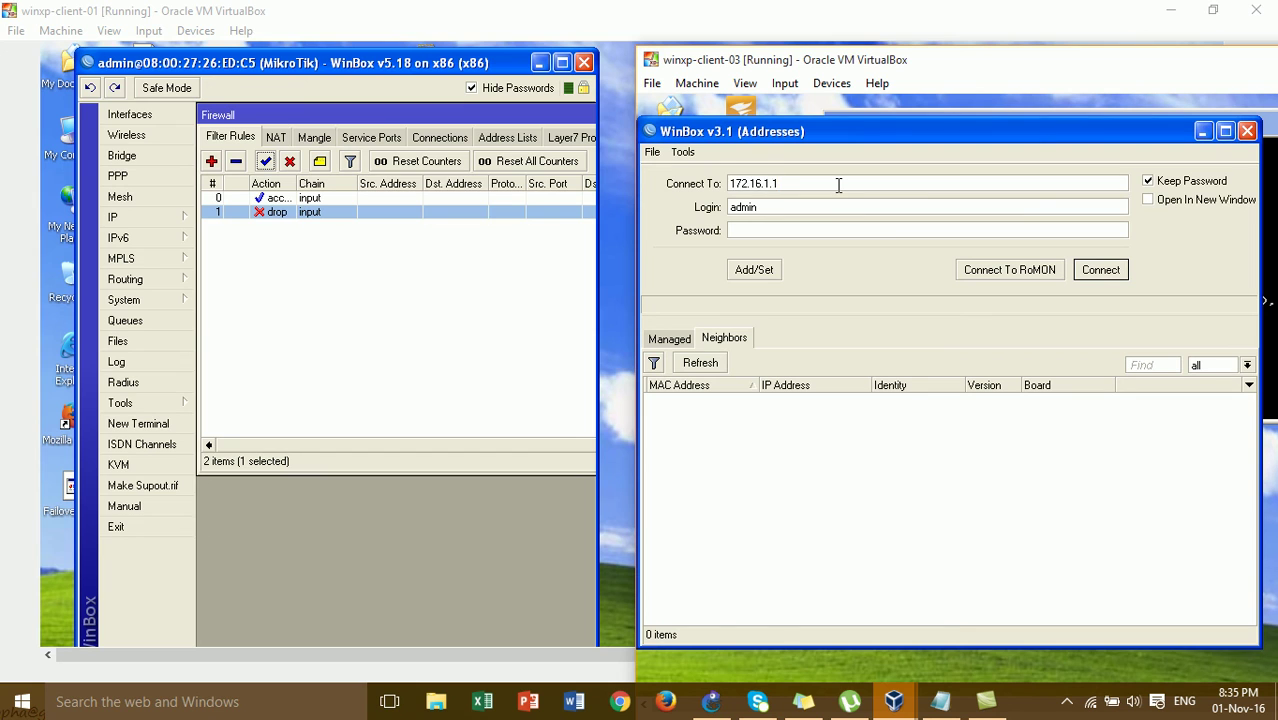
key(BackSpace)
key(BackSpace)
key(BackSpace)
key(BackSpace)
key(BackSpace)
key(BackSpace)
key(BackSpace)
drag(813, 183, 678, 183)
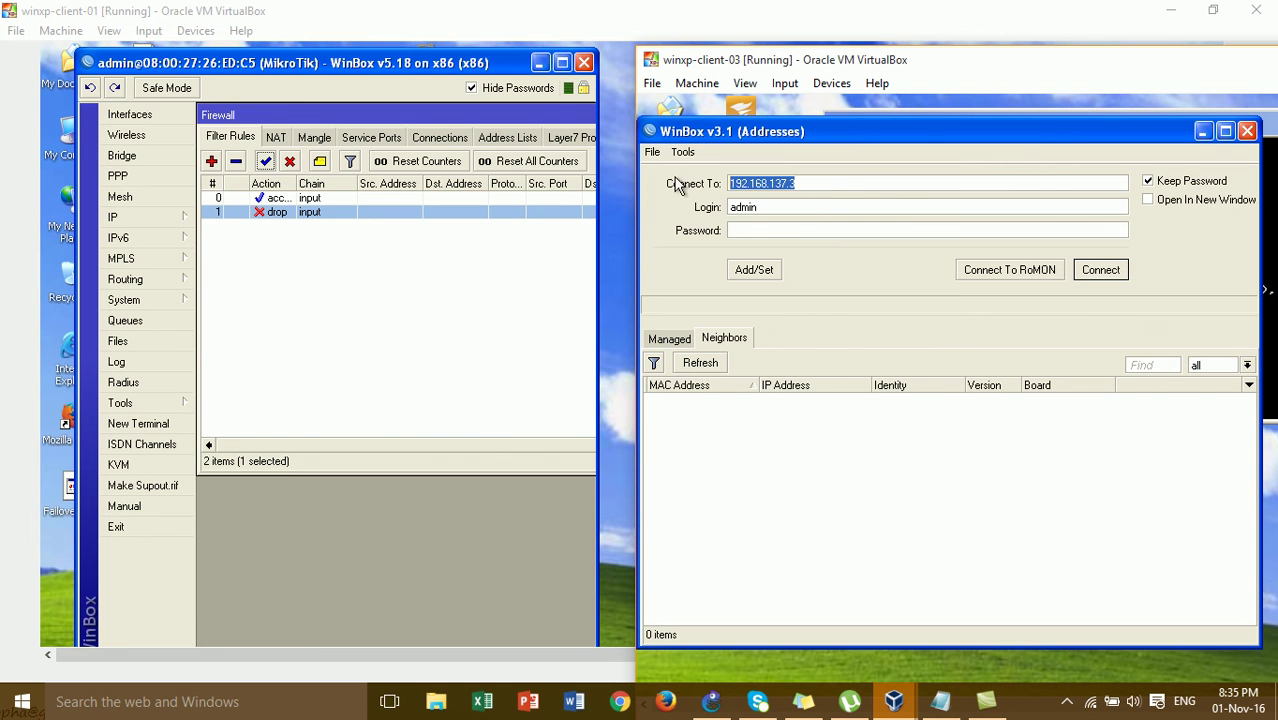
Move the command prompt on winxp-client-03 clear of the WinBox login form and try connecting to 192.168.137.3 as admin
drag(940, 292, 900, 130)
click(900, 123)
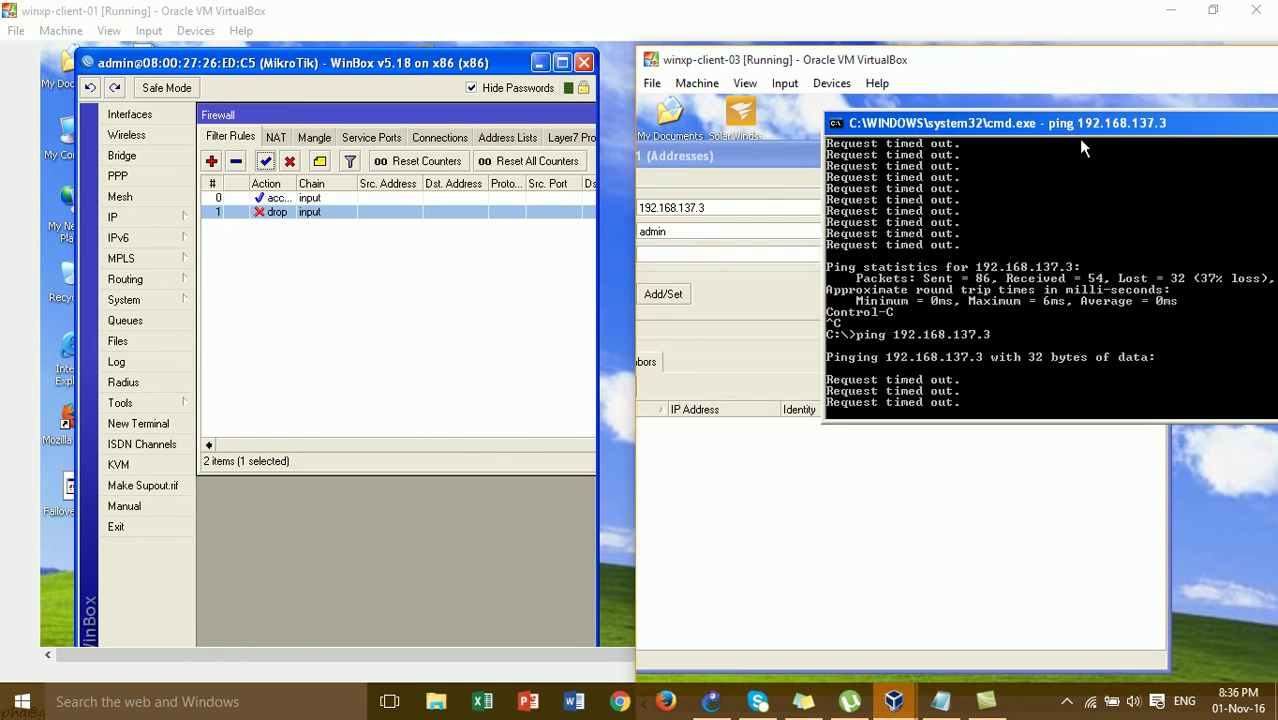
drag(1042, 123, 1177, 116)
drag(873, 170, 913, 121)
click(1272, 300)
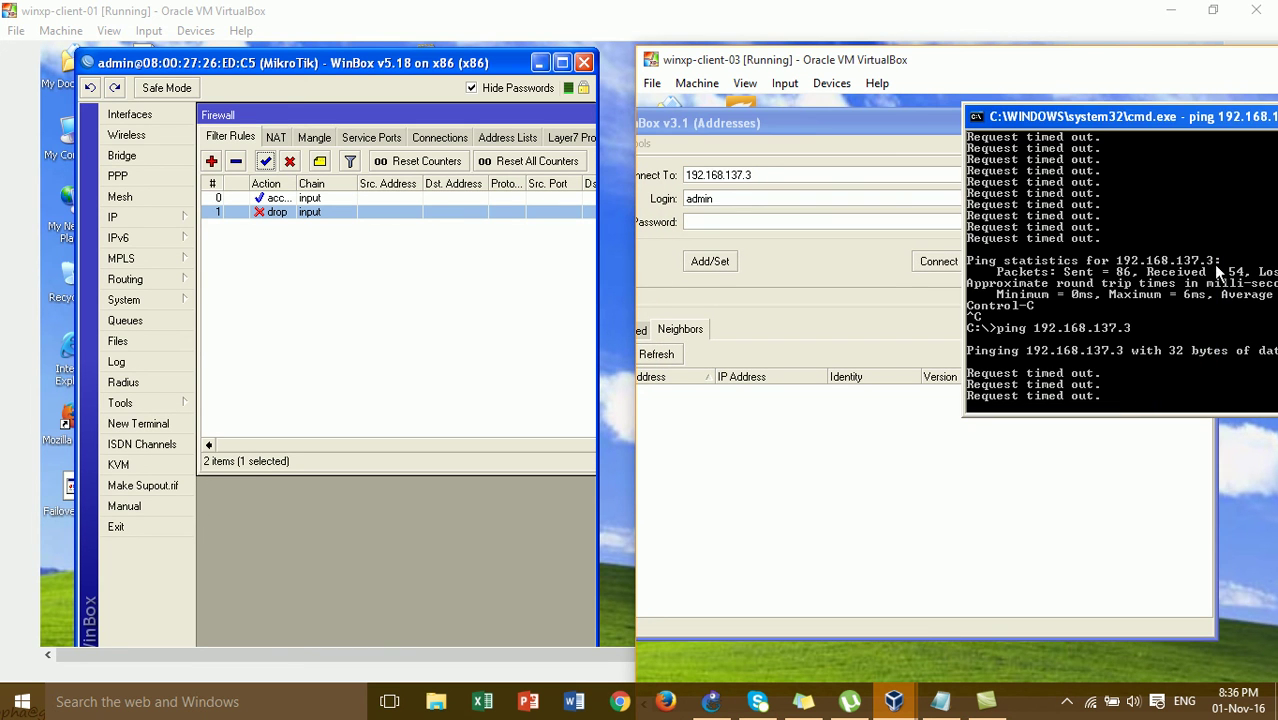
drag(1094, 124, 1118, 340)
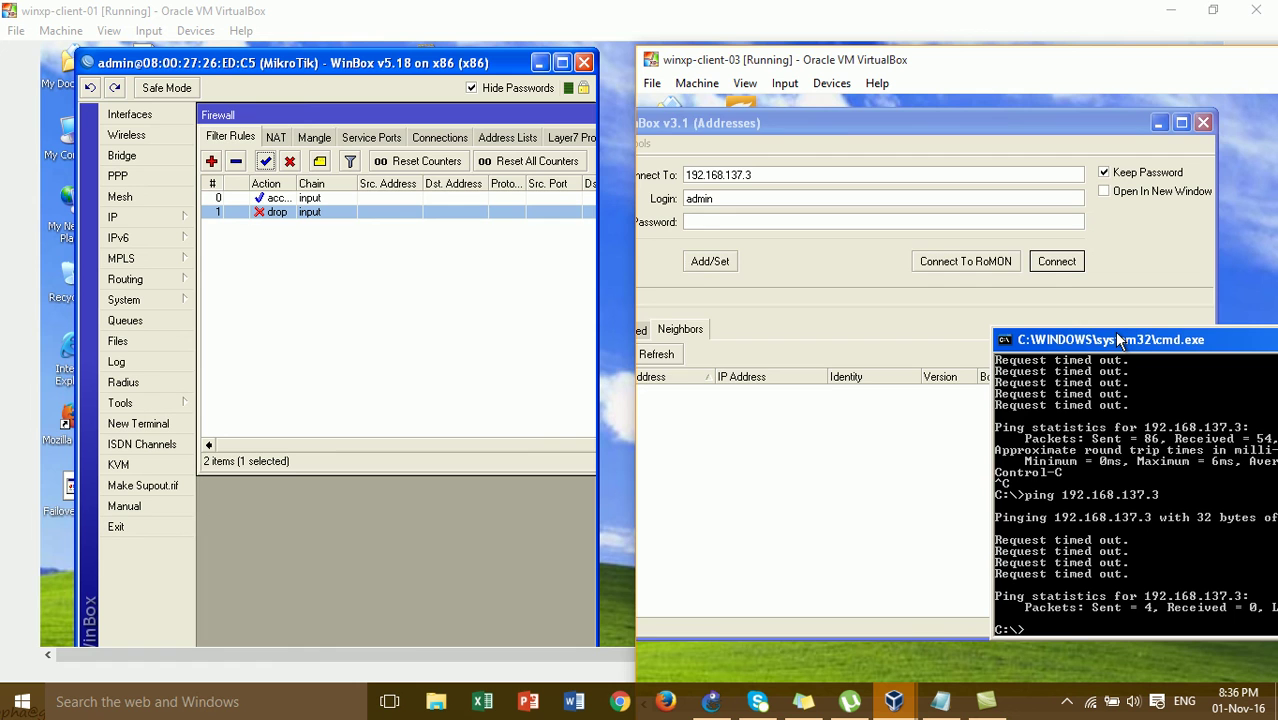
click(1058, 261)
click(1268, 460)
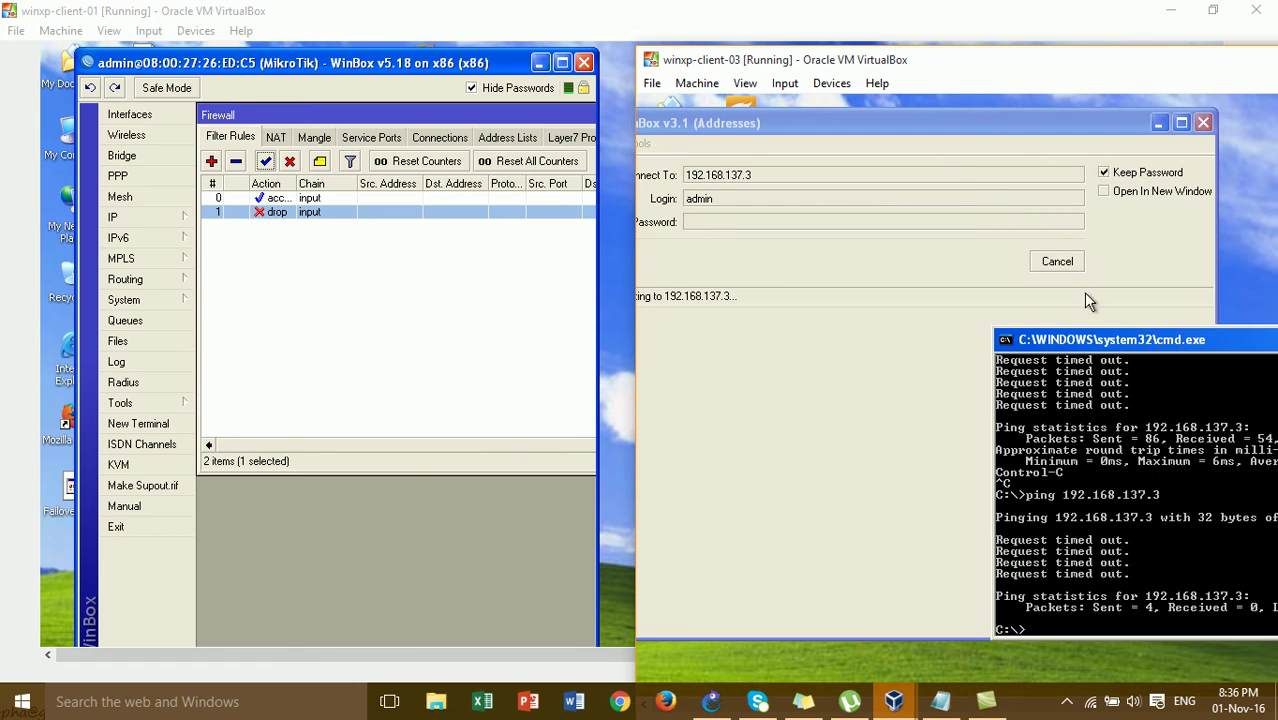
Arrange WinBox above the command prompt on winxp-client-03 and start a continuous ping to 192.168.137.3
mouse_move(893, 114)
mouse_down()
mouse_move(925, 102)
mouse_move(908, 104)
mouse_up()
drag(640, 172, 620, 174)
click(1057, 634)
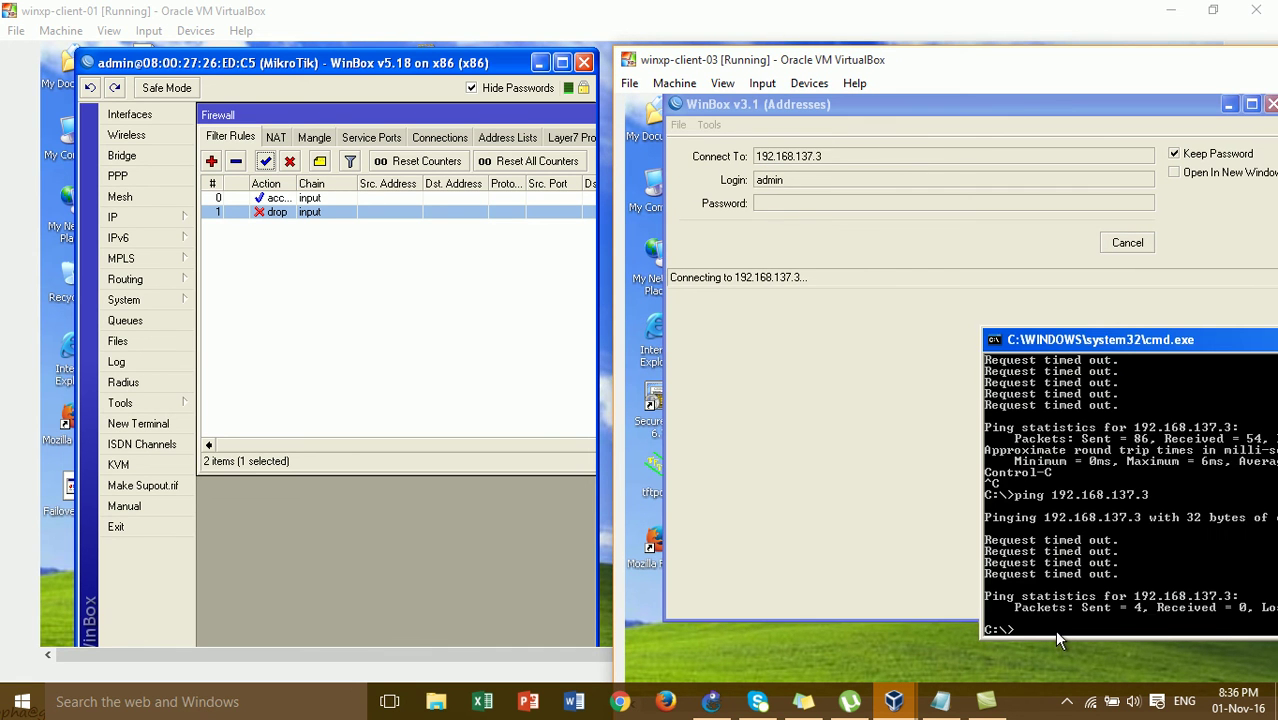
drag(1036, 342, 719, 311)
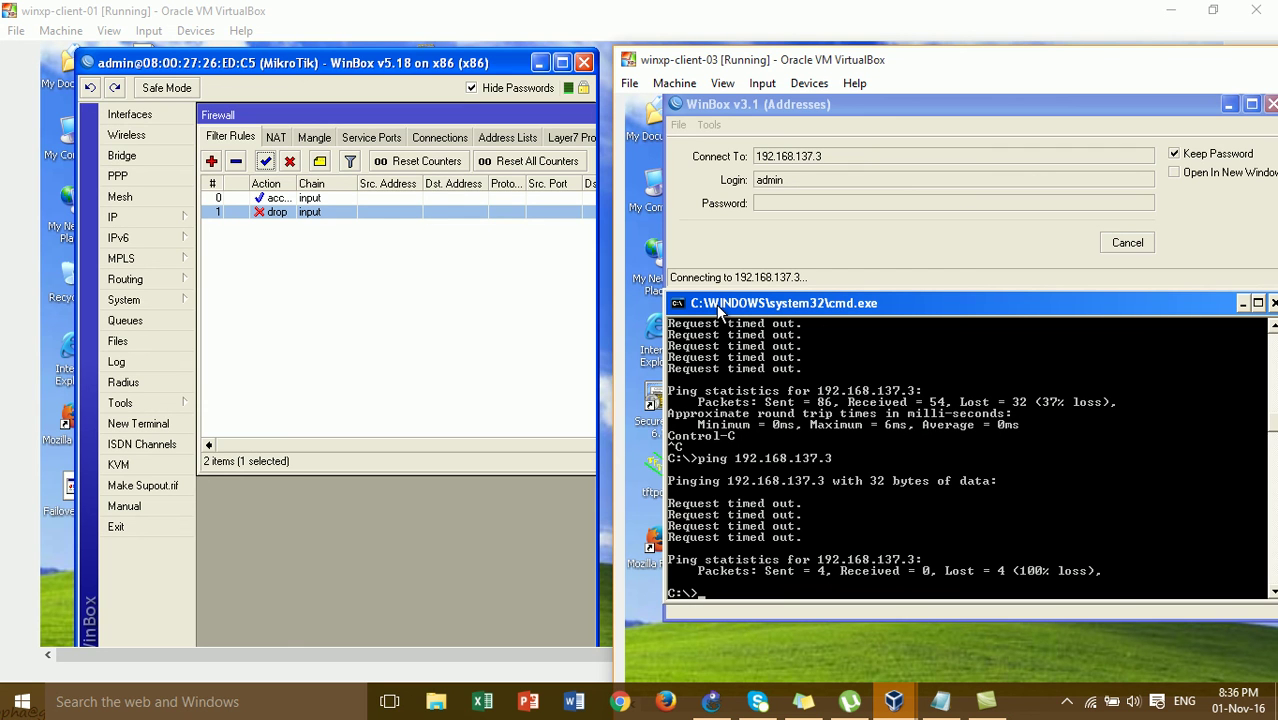
key(Up)
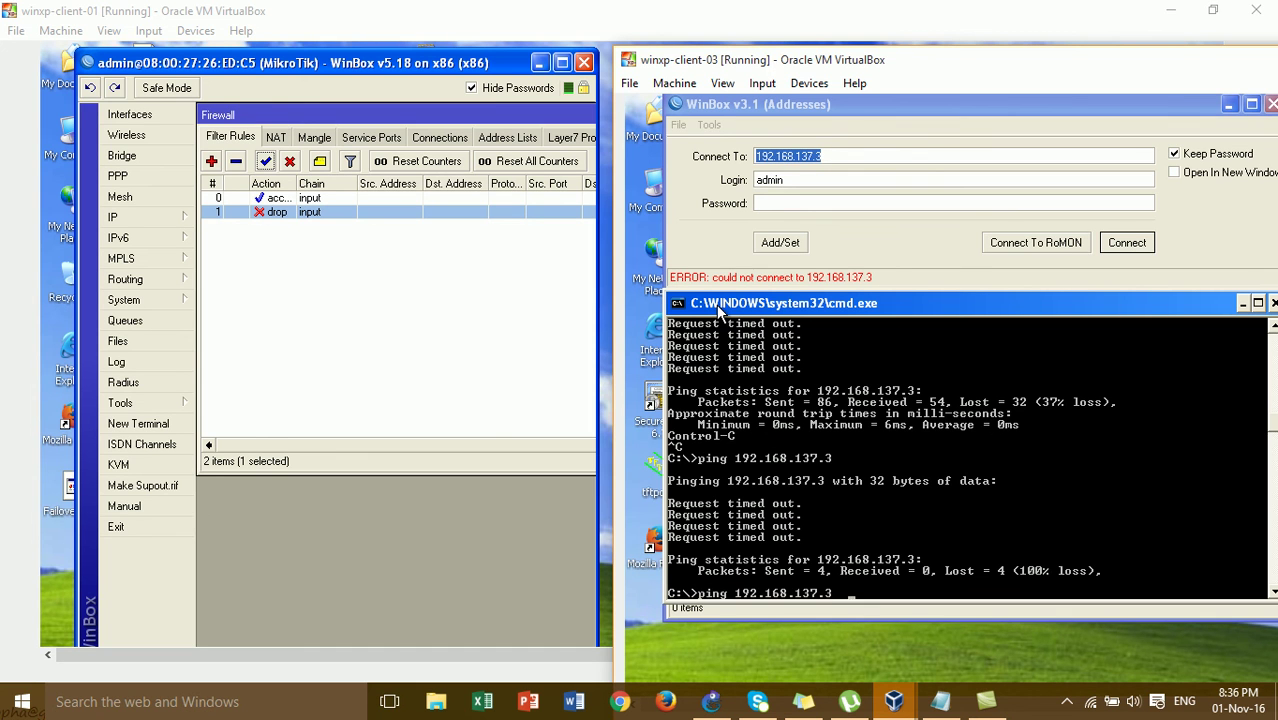
key(Return)
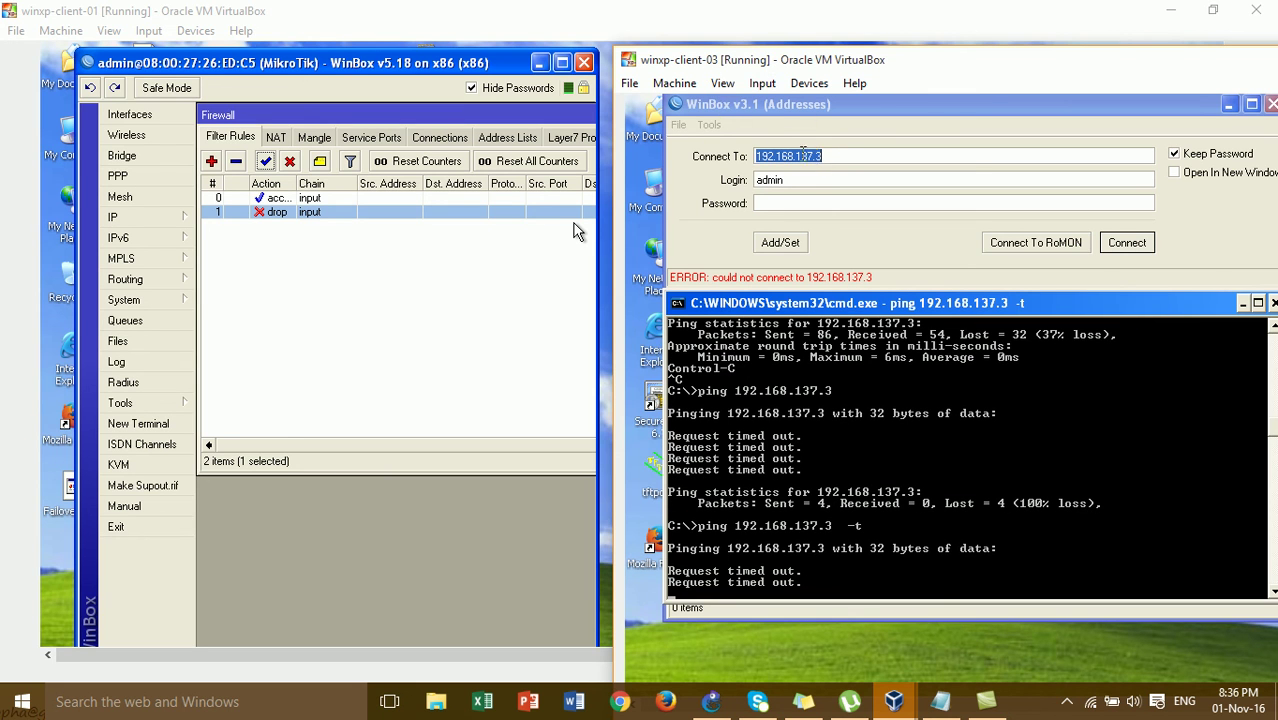
Set the WinBox connection address on winxp-client-03 to 172.16.1.1 and try connecting as admin
click(856, 157)
click(856, 156)
key(BackSpace)
key(BackSpace)
key(BackSpace)
key(BackSpace)
key(BackSpace)
key(BackSpace)
key(BackSpace)
key(BackSpace)
key(BackSpace)
key(BackSpace)
key(BackSpace)
key(BackSpace)
key(BackSpace)
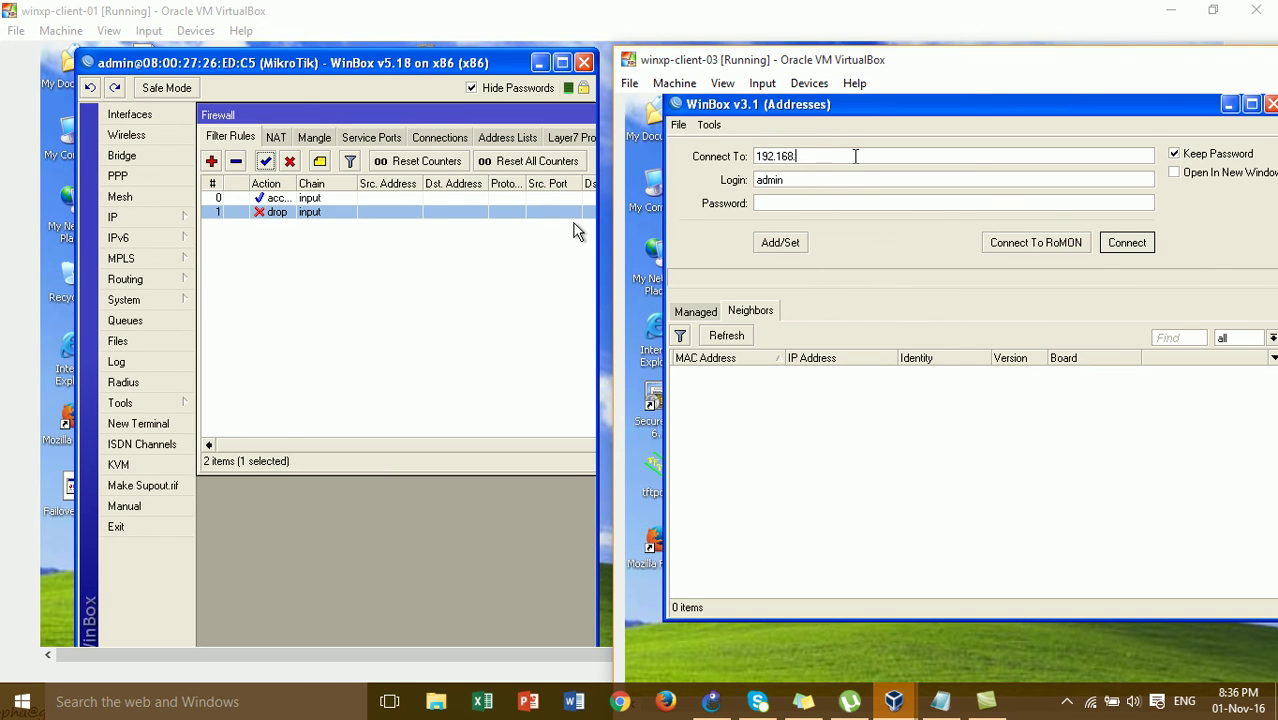
text(172.16.1.1)
click(1124, 243)
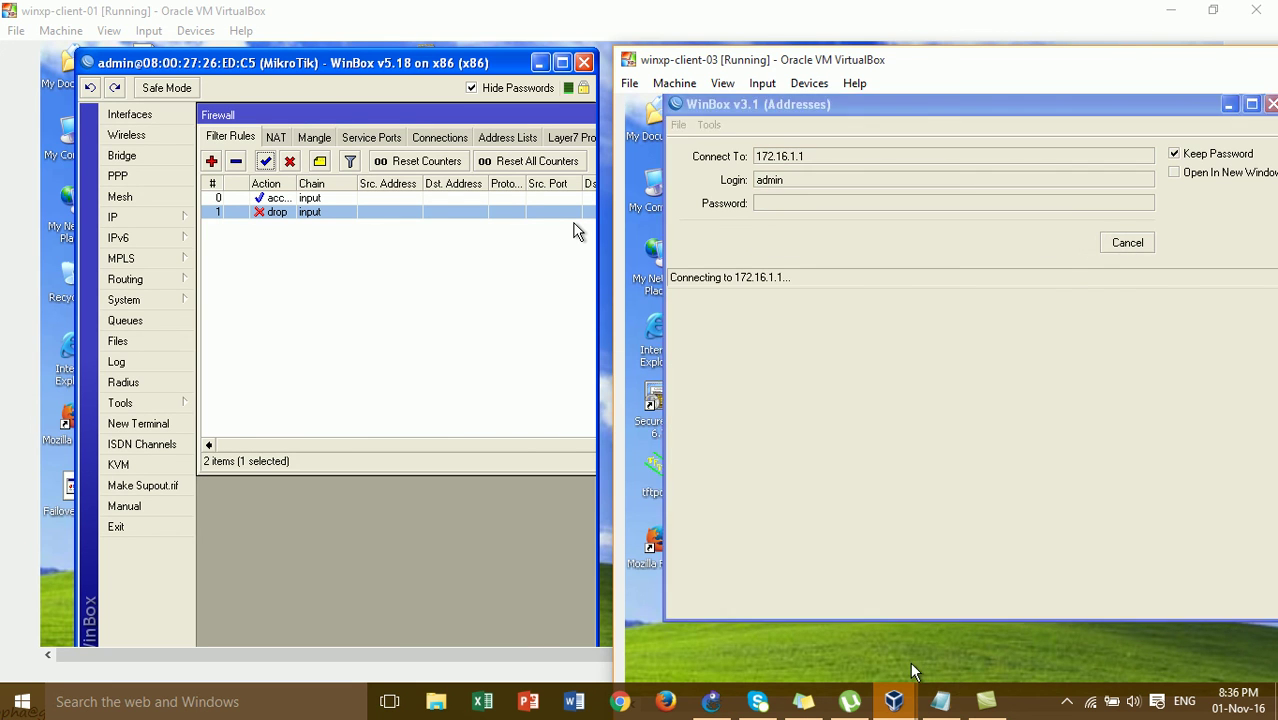
Ping 172.16.1.1 from a new command prompt on winxp-client-03 and move the prompt below the WinBox login form
drag(1084, 60, 1055, 21)
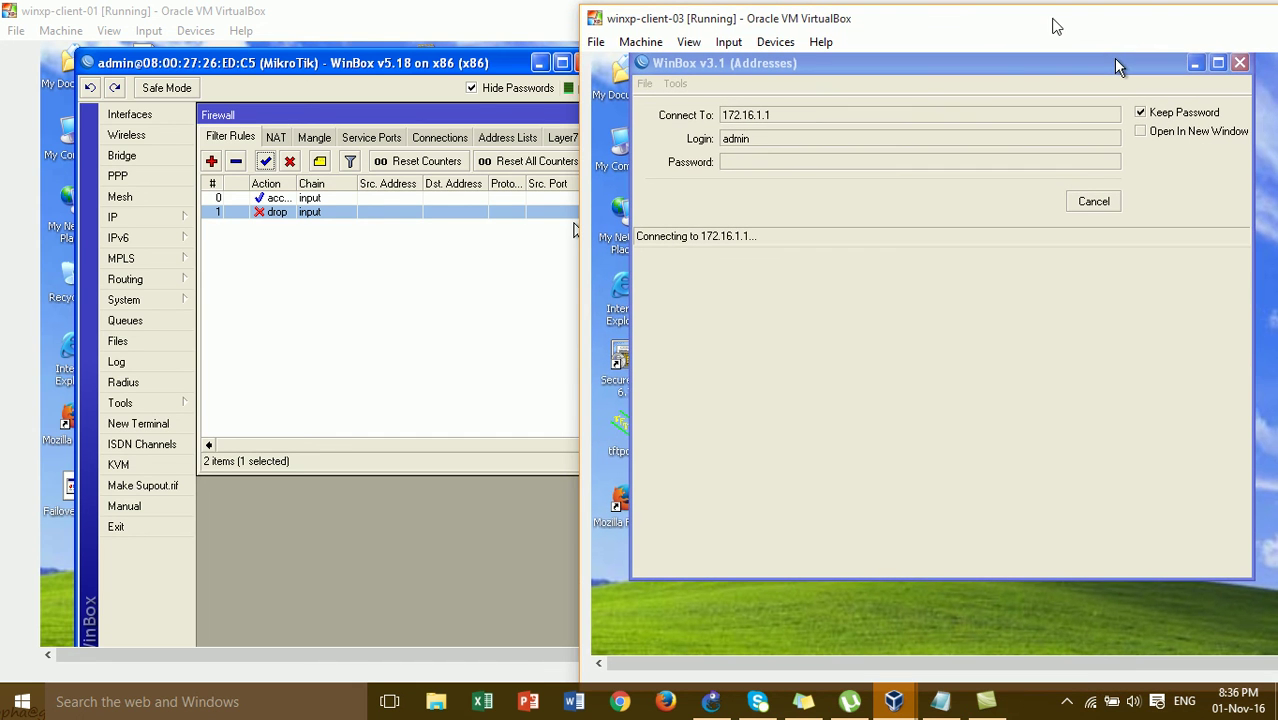
key(Return)
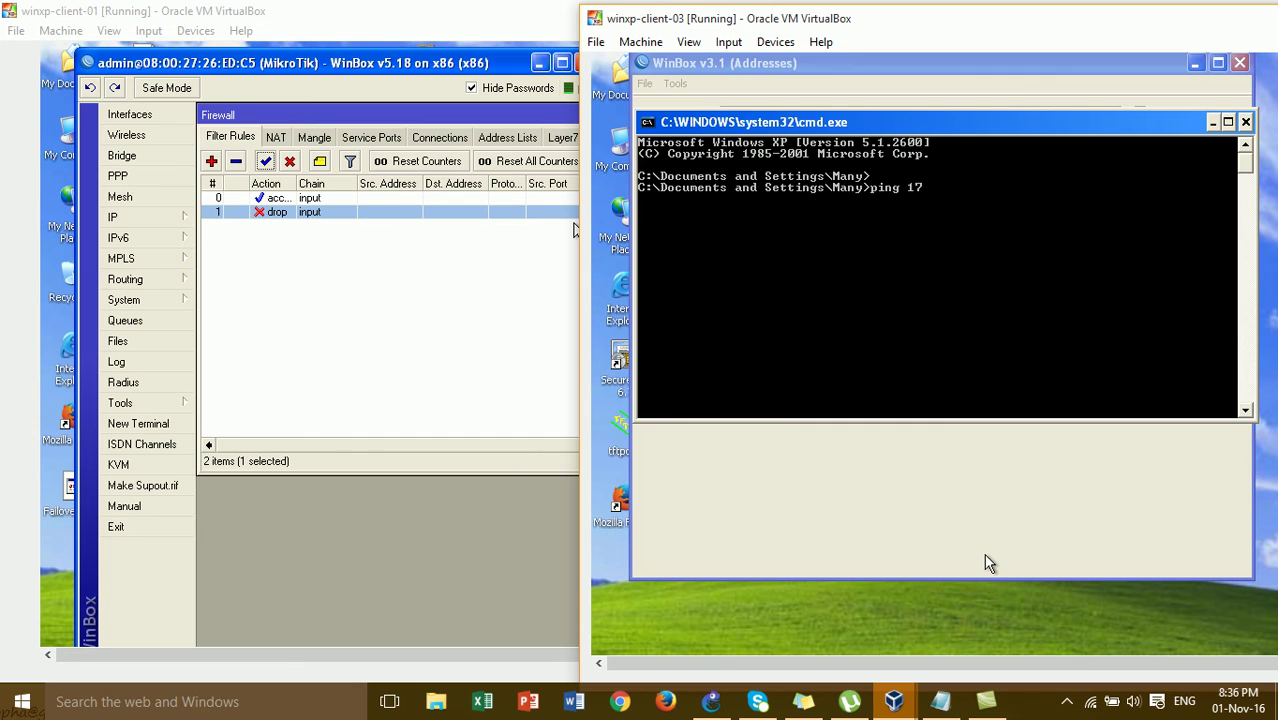
text(ping 172.16.1.1)
key(Return)
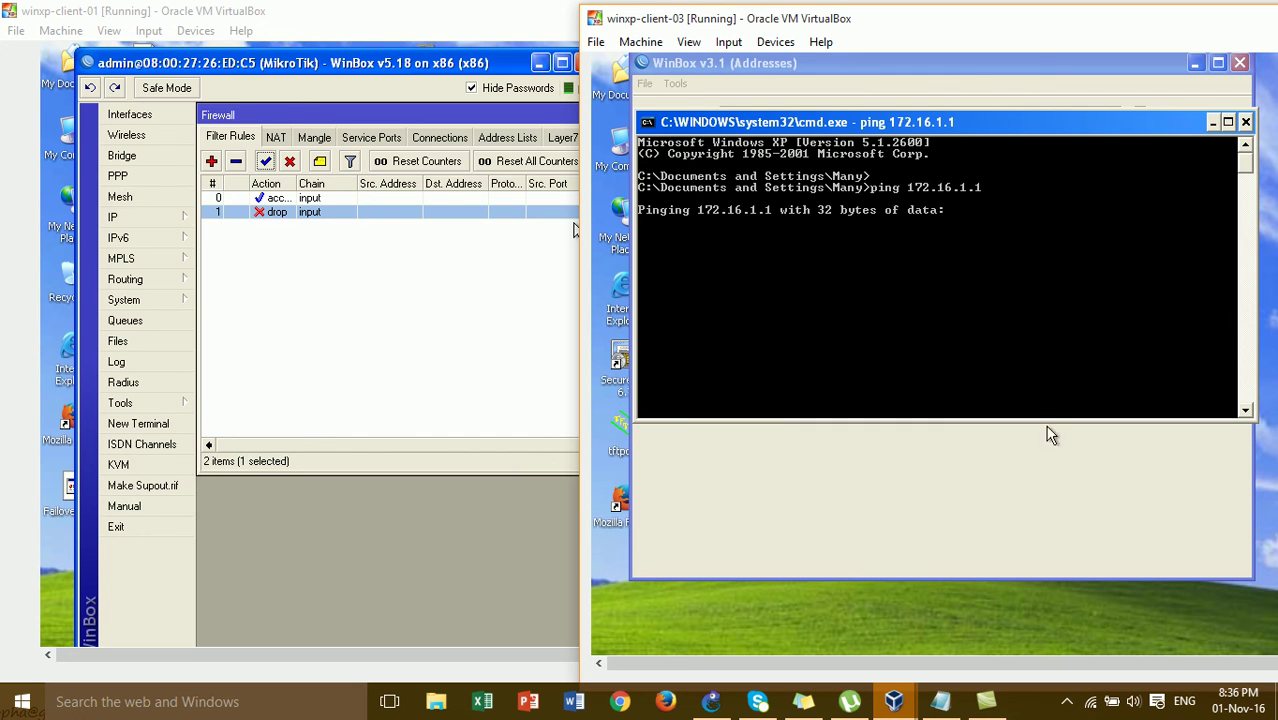
drag(930, 122, 930, 276)
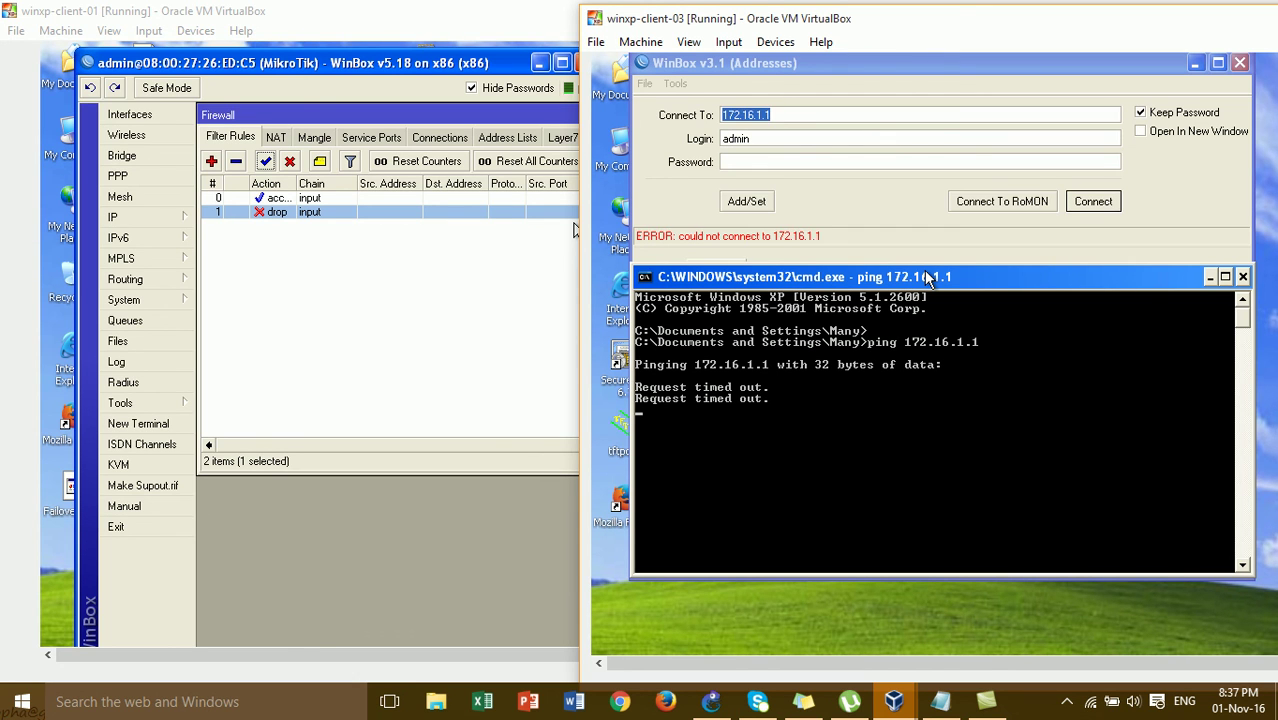
Change the WinBox connection address on winxp-client-03 to 192.168.1.1 and try connecting as admin
click(781, 112)
double_click(781, 112)
key(BackSpace)
text(192.168)
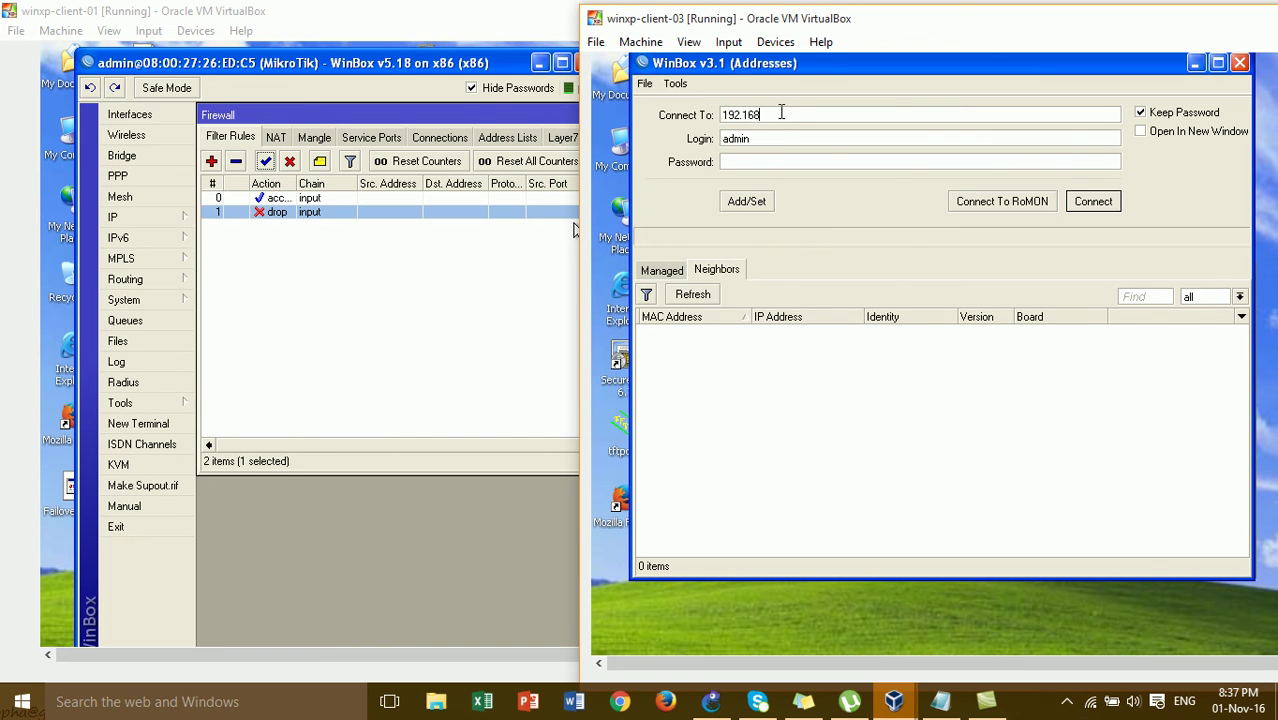
click(1088, 210)
Start a continuous ping to 192.168.1.1 from a new command prompt on winxp-client-03 and move it below the login form
key(super+r)
text(cmd)
key(Return)
key(Return)
key(Return)
text(ping 192.16)
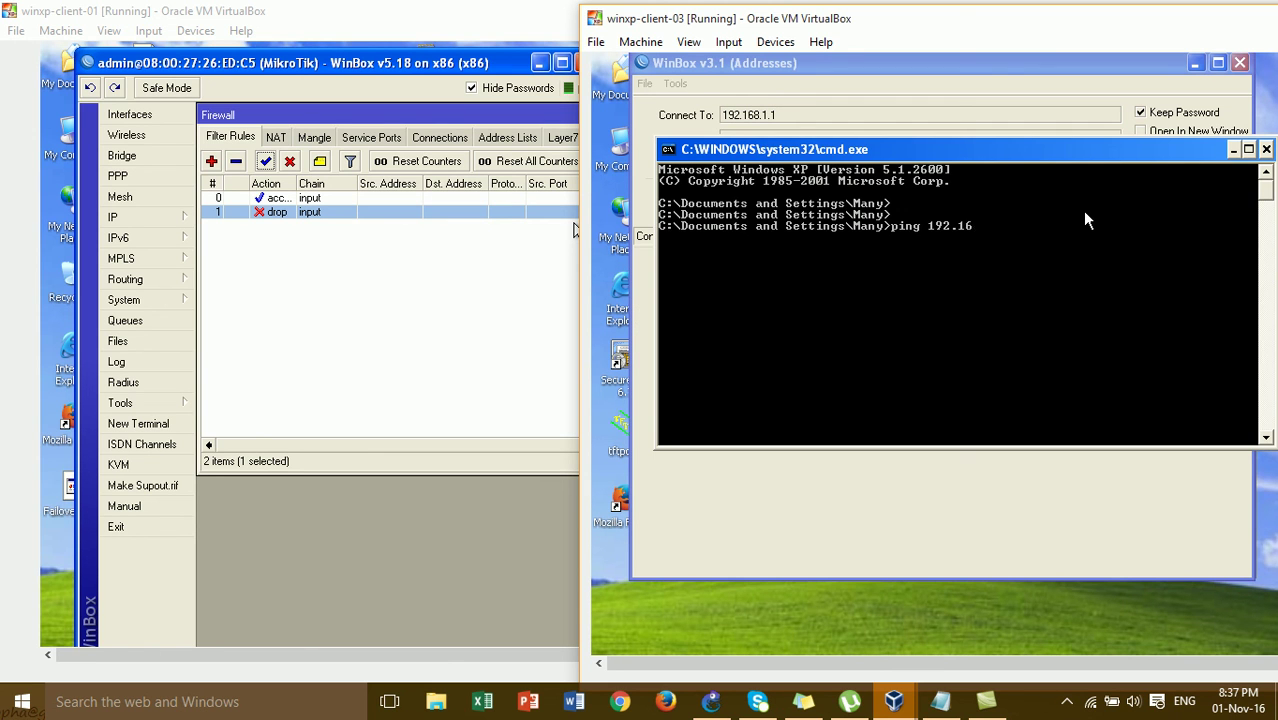
text(8.1.1 -t)
key(Return)
drag(1037, 173, 1012, 307)
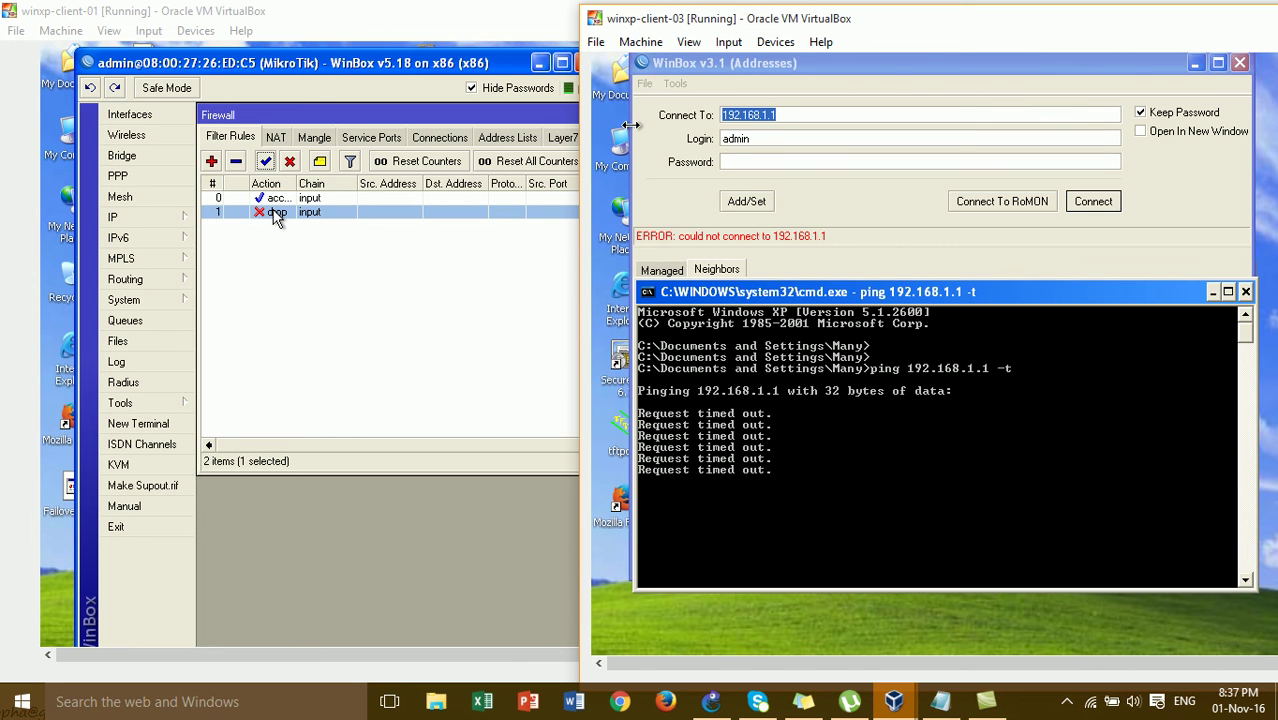
Arrange winxp-client-01's WinBox beside xp-client-02 and start a continuous ping to 172.16.1.1 on xp-client-02
click(276, 219)
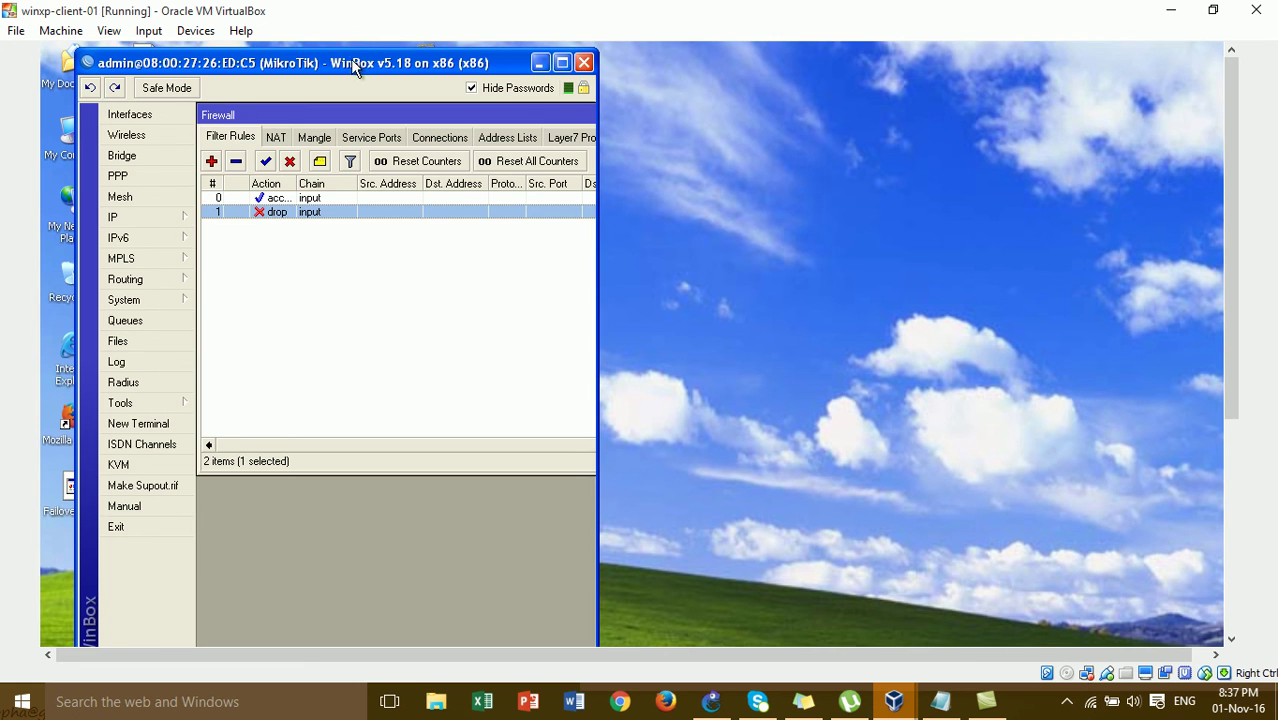
drag(354, 59, 319, 59)
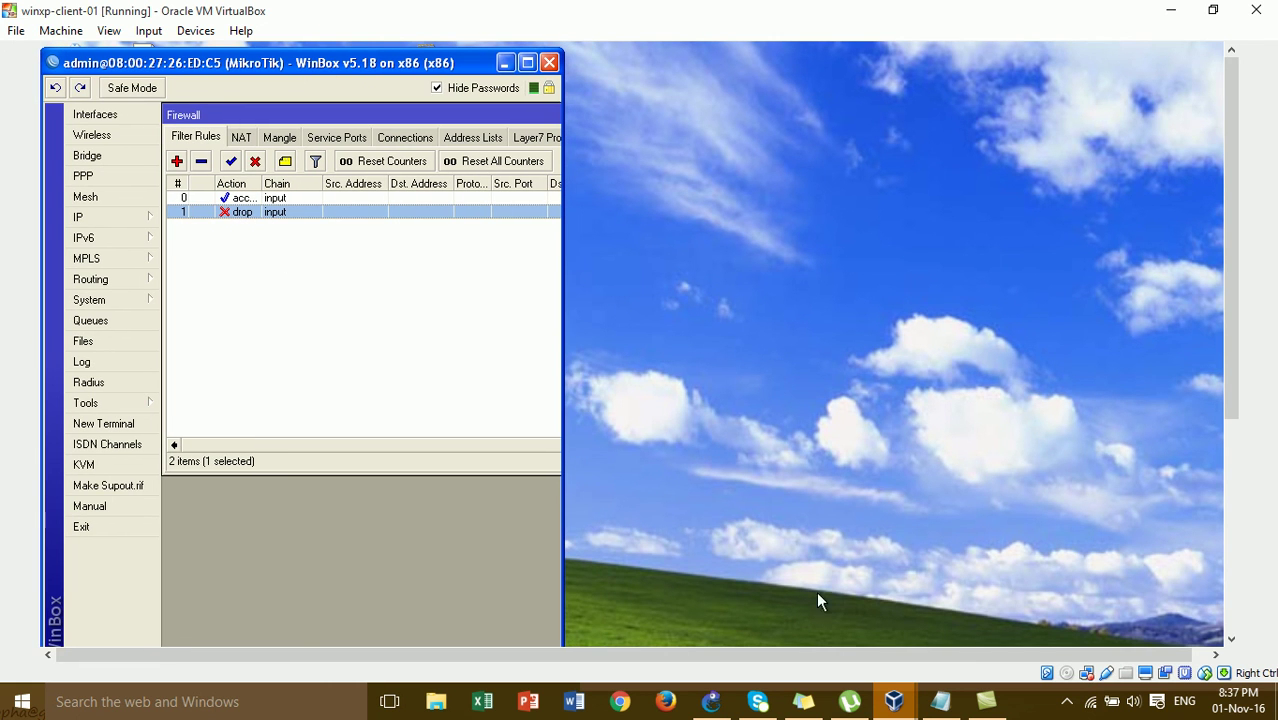
mouse_move(898, 703)
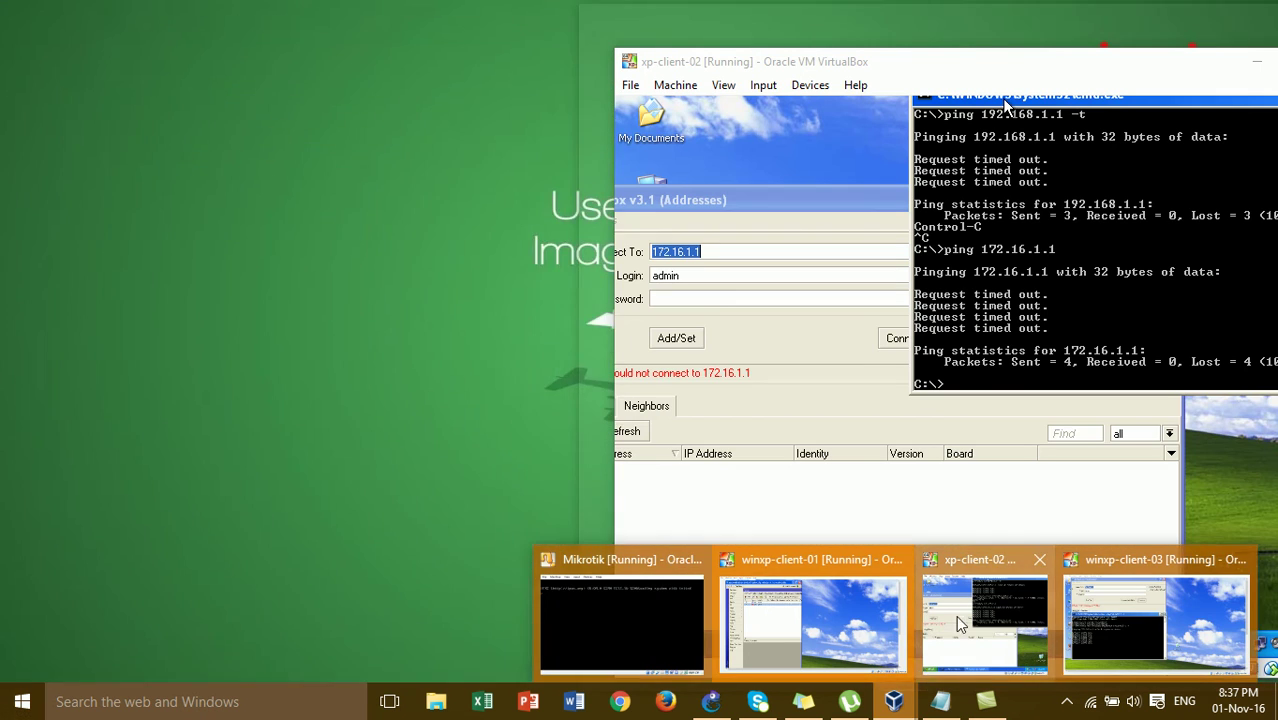
click(985, 625)
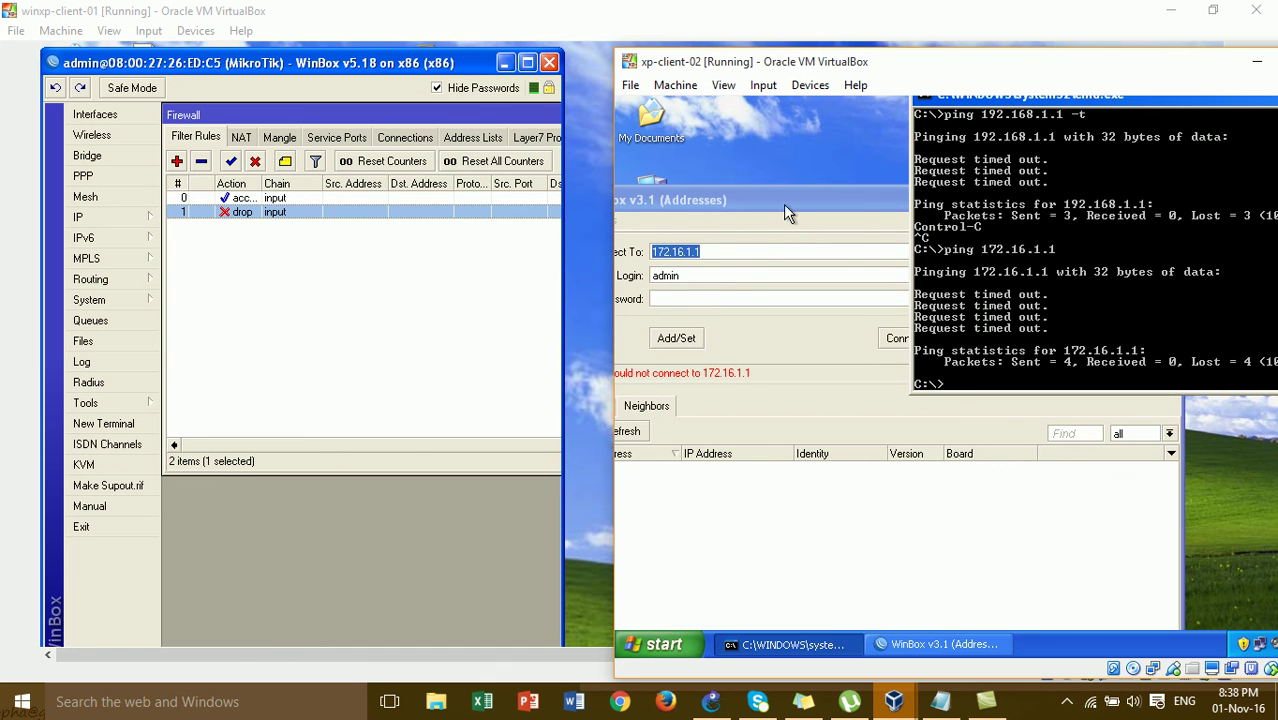
drag(785, 212, 913, 183)
click(960, 140)
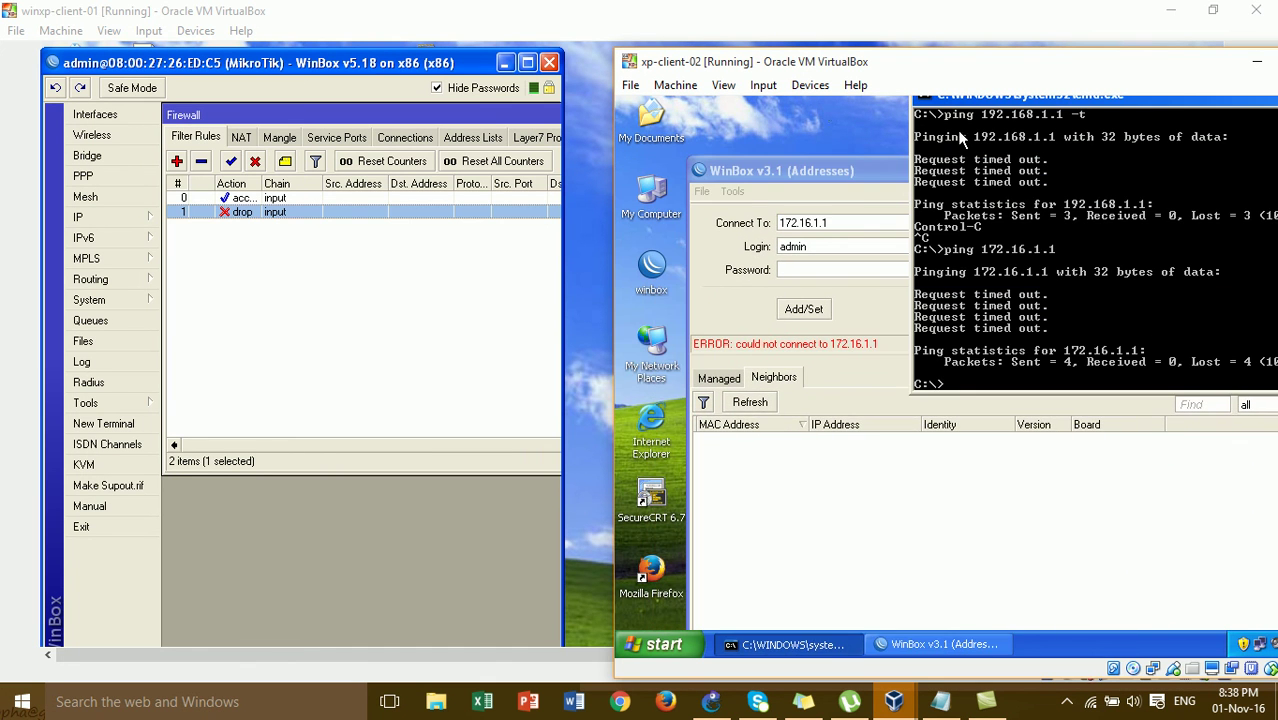
key(Up)
text(-t)
key(Return)
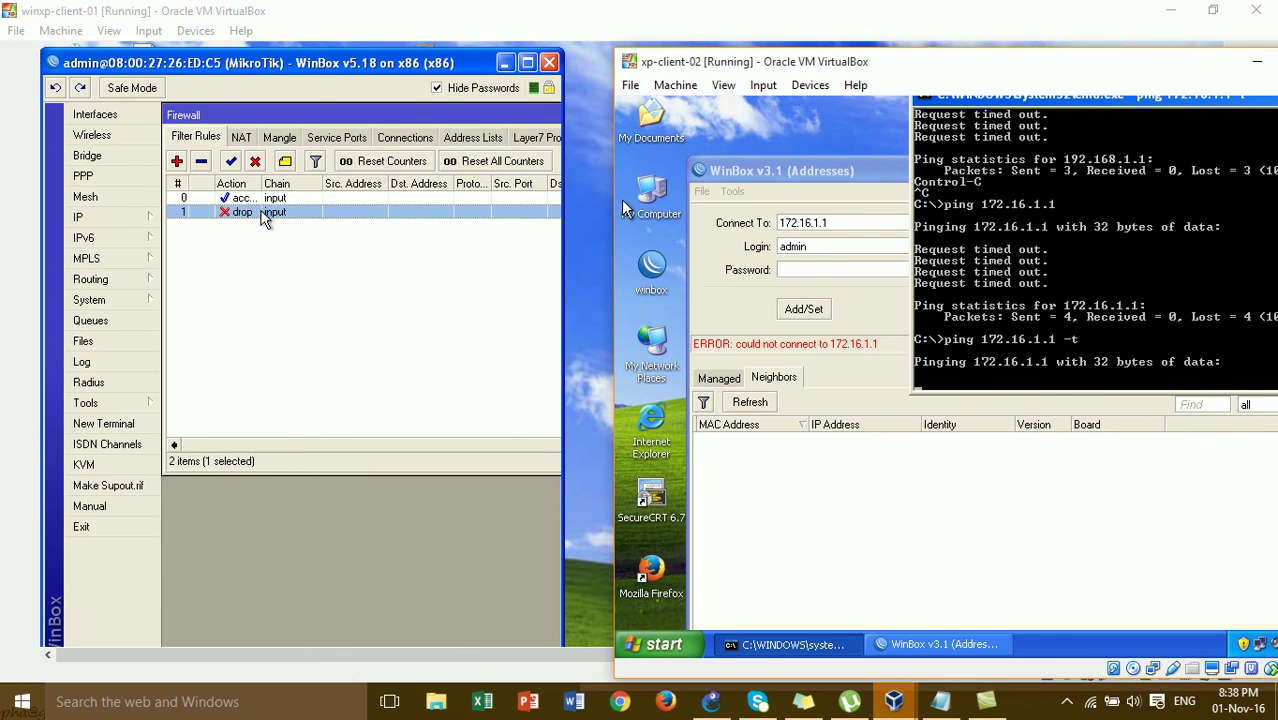
Disable the input drop rule in winxp-client-01's WinBox and check the running ping on xp-client-02
click(251, 211)
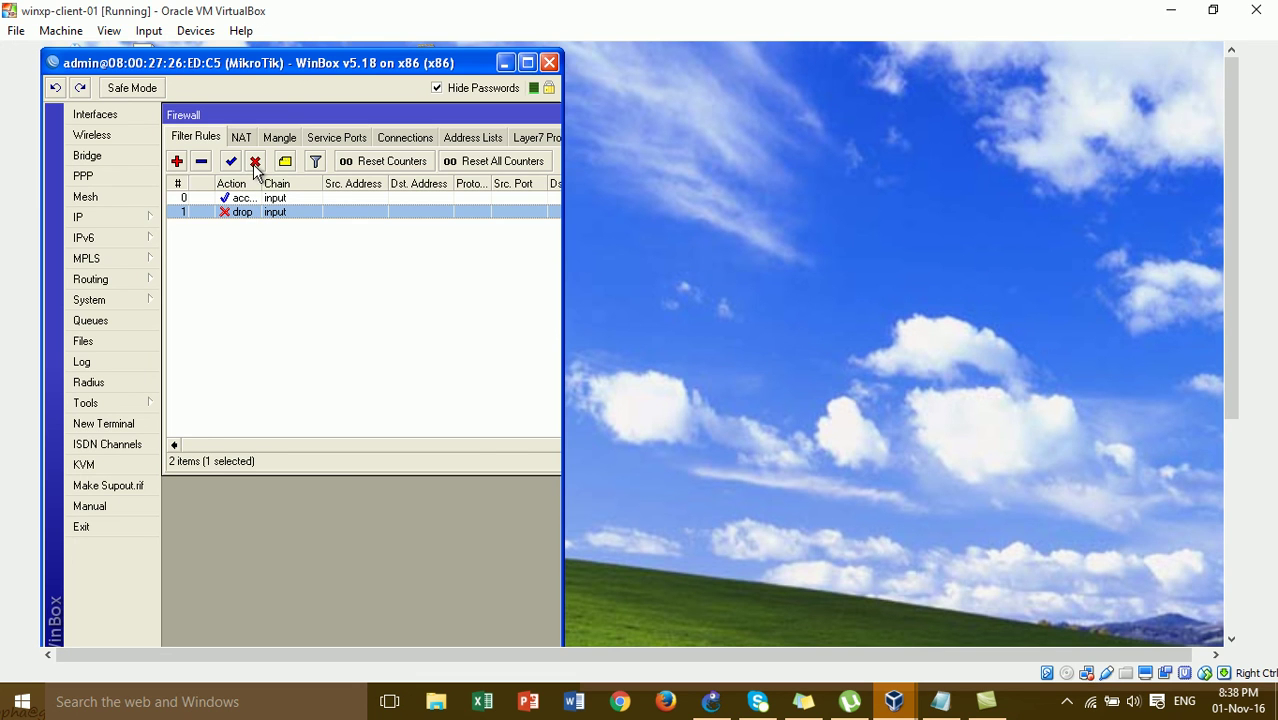
click(255, 163)
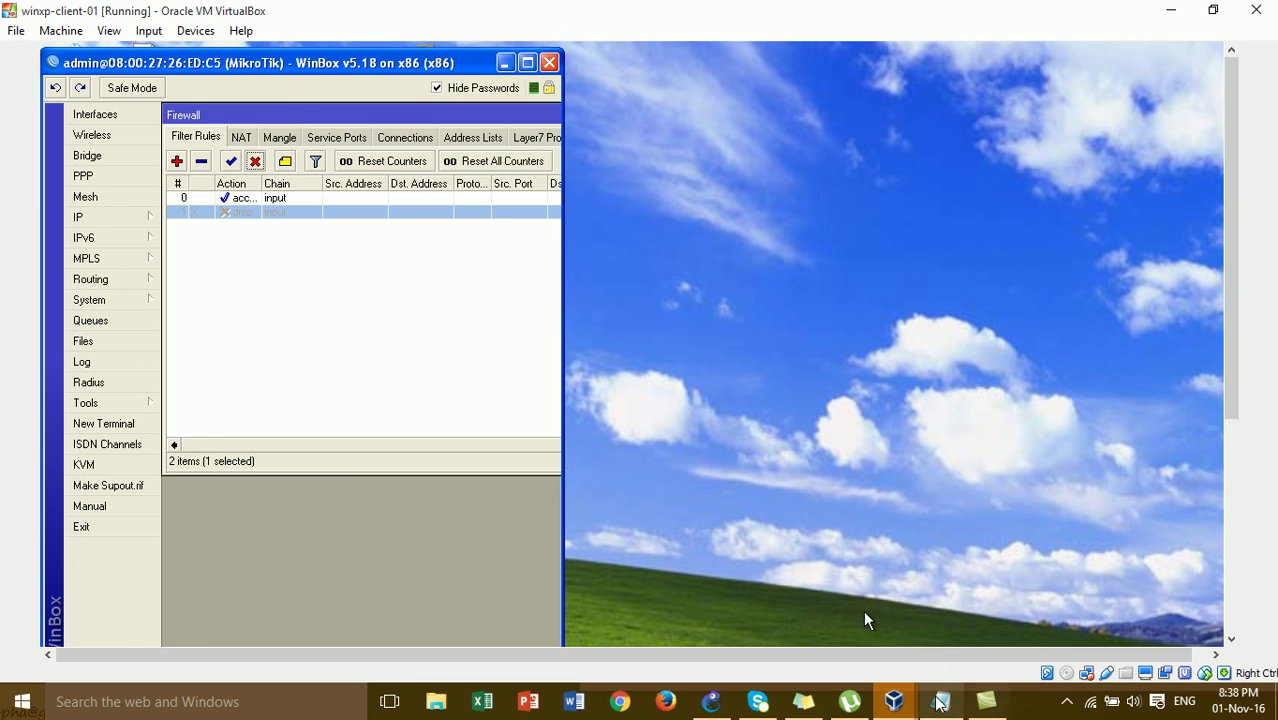
mouse_move(894, 703)
click(1008, 640)
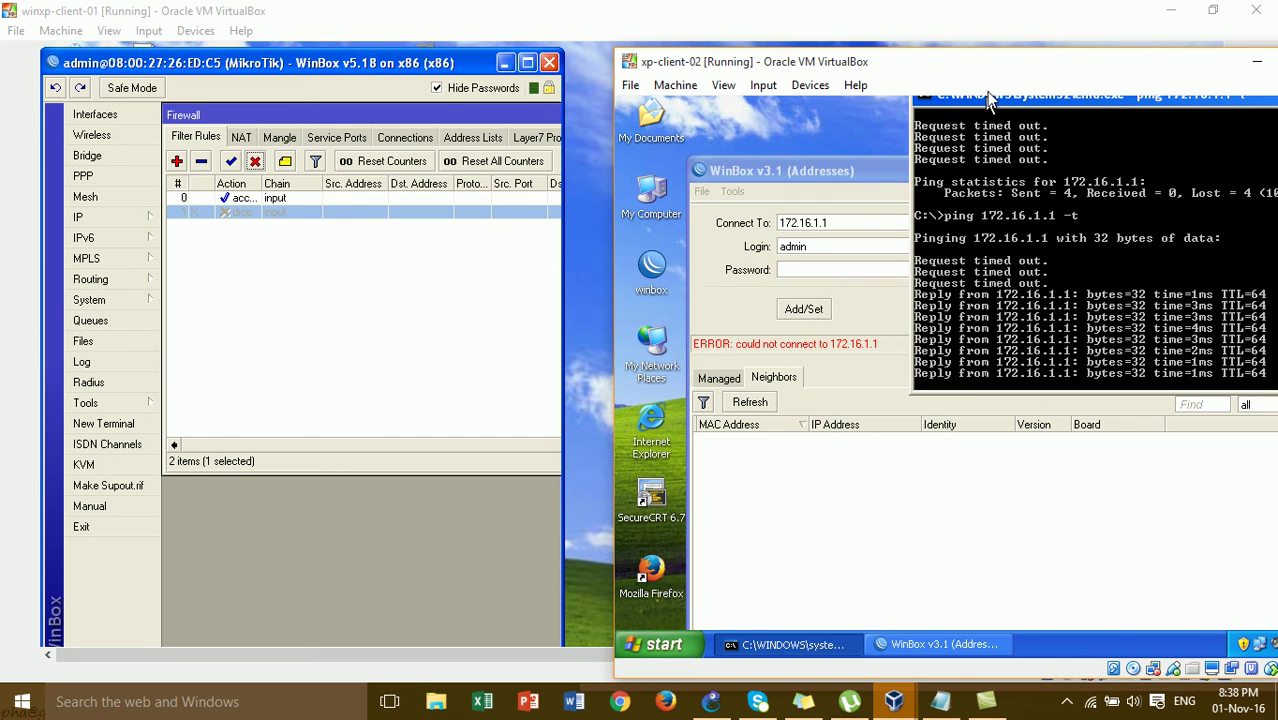
drag(986, 99, 968, 108)
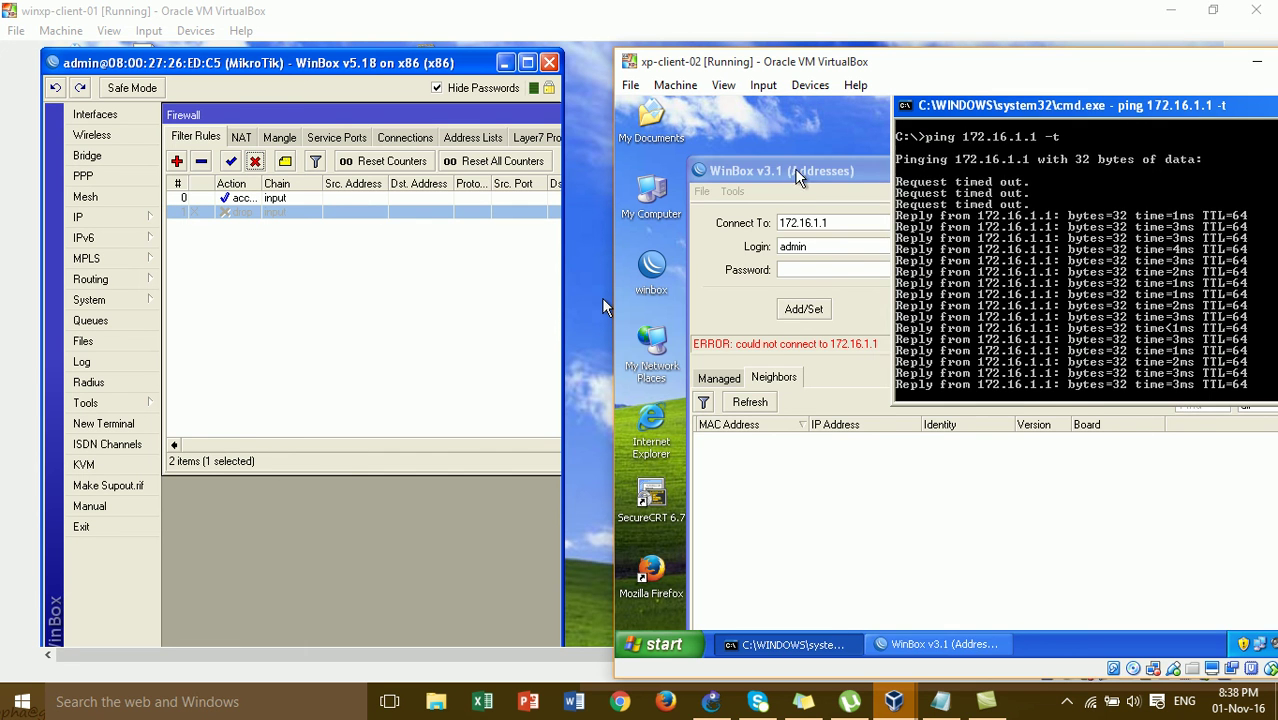
Connect WinBox on xp-client-02 to 172.16.1.1 as admin, then close that router session
click(977, 201)
click(1150, 309)
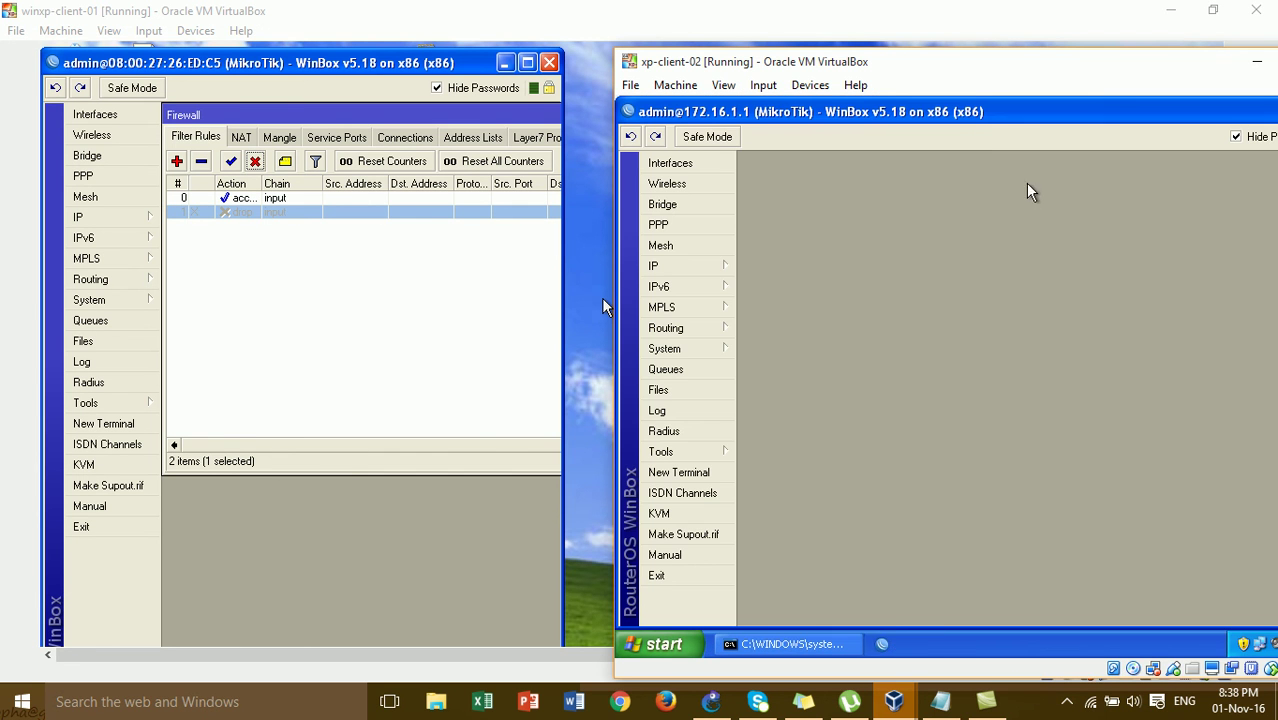
drag(937, 66, 828, 64)
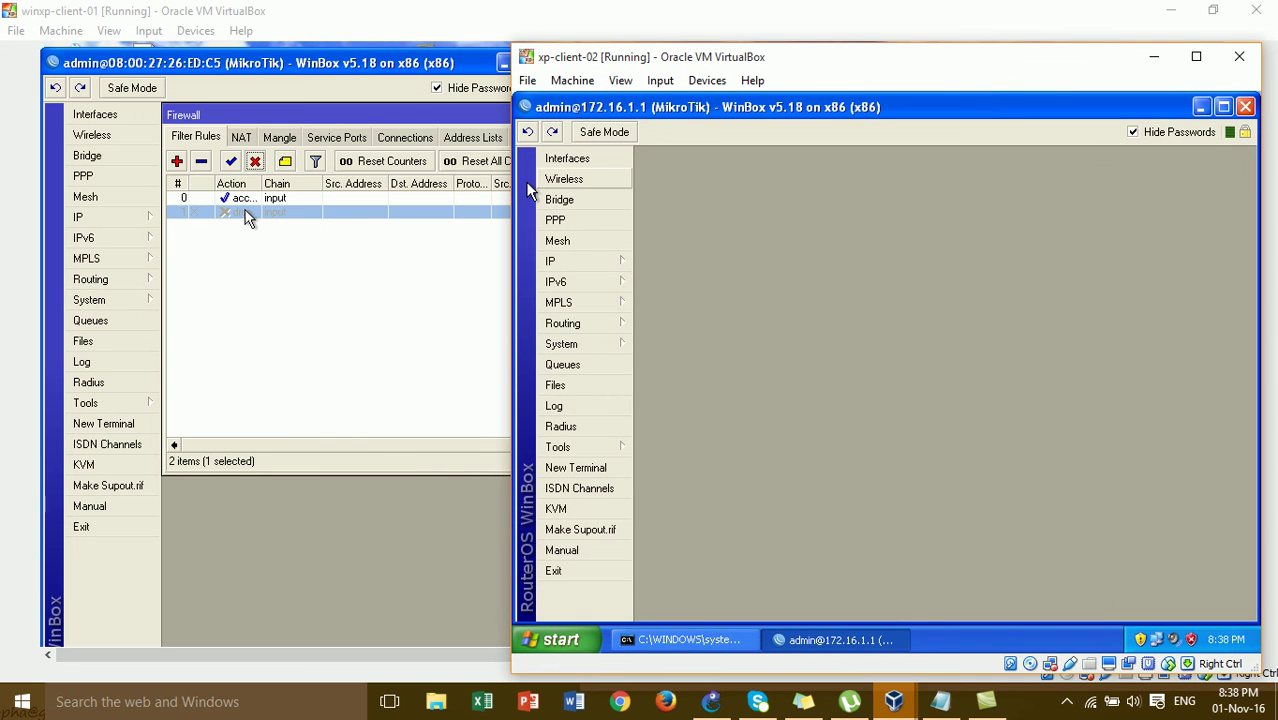
click(1245, 107)
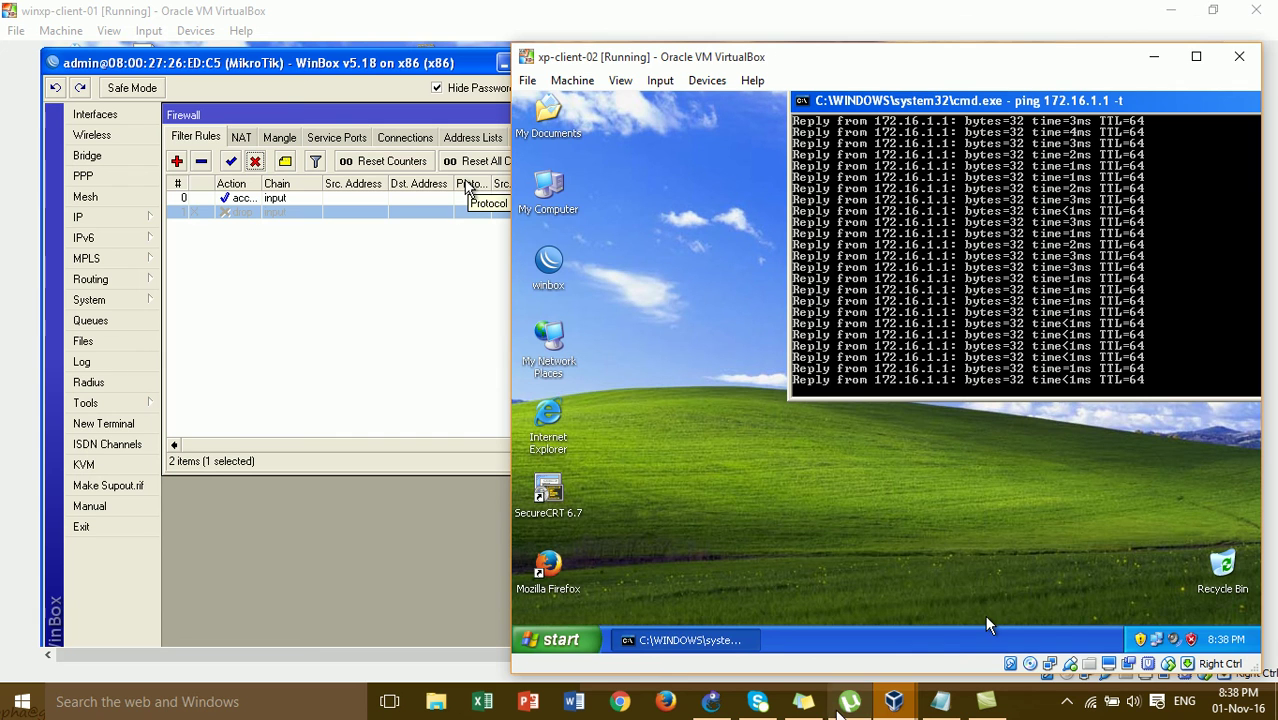
Restart the continuous ping to 192.168.1.1 on winxp-client-03 and connect its WinBox to that address as admin
mouse_move(888, 706)
click(1175, 568)
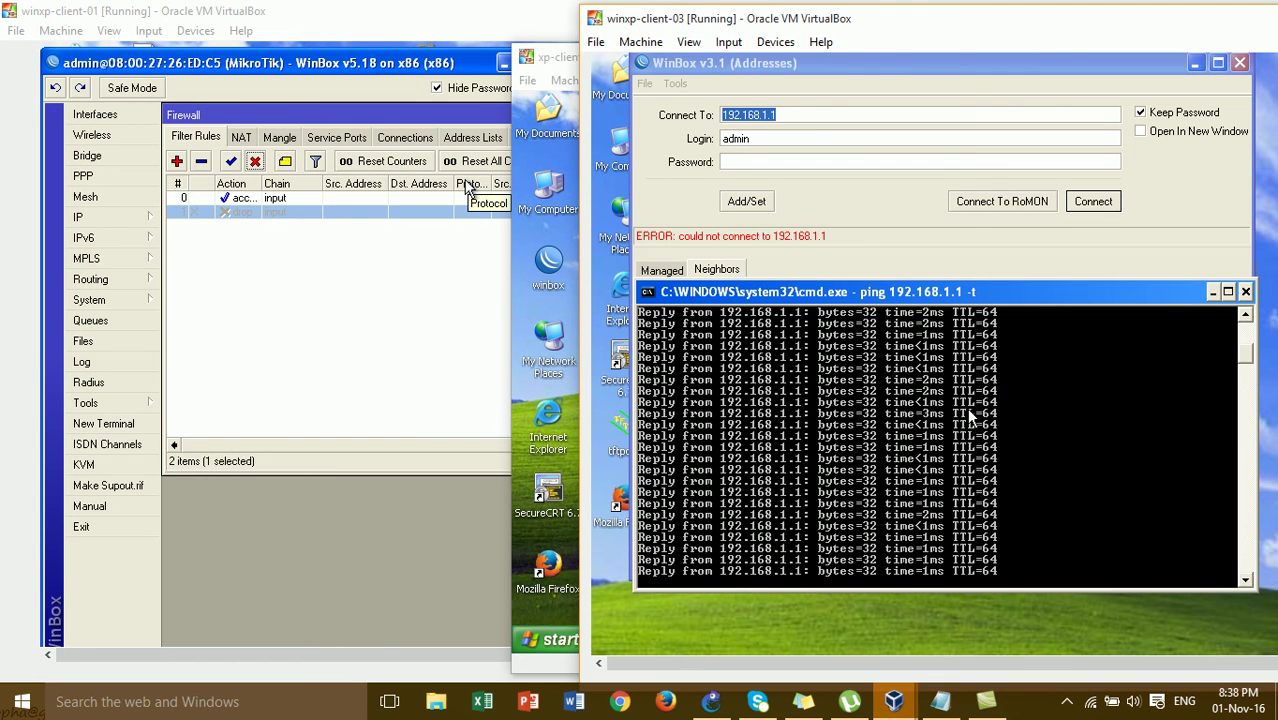
key(ctrl+c)
key(Up)
key(Return)
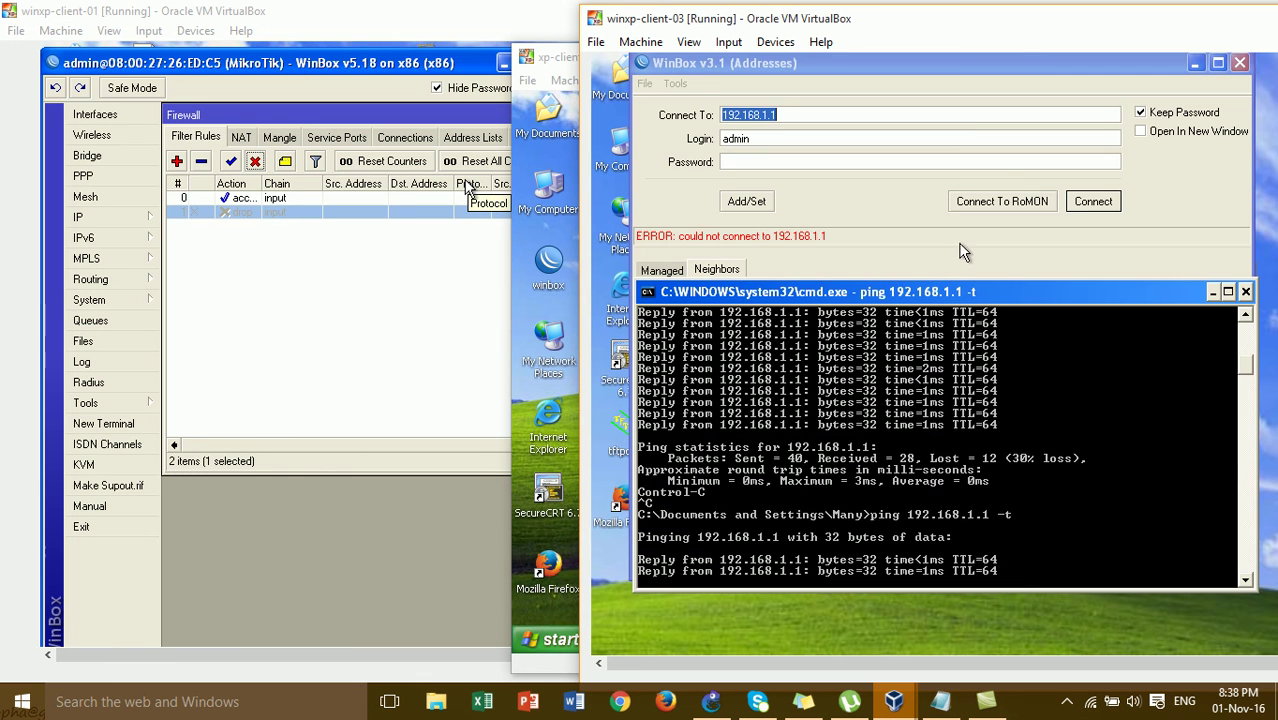
click(1084, 205)
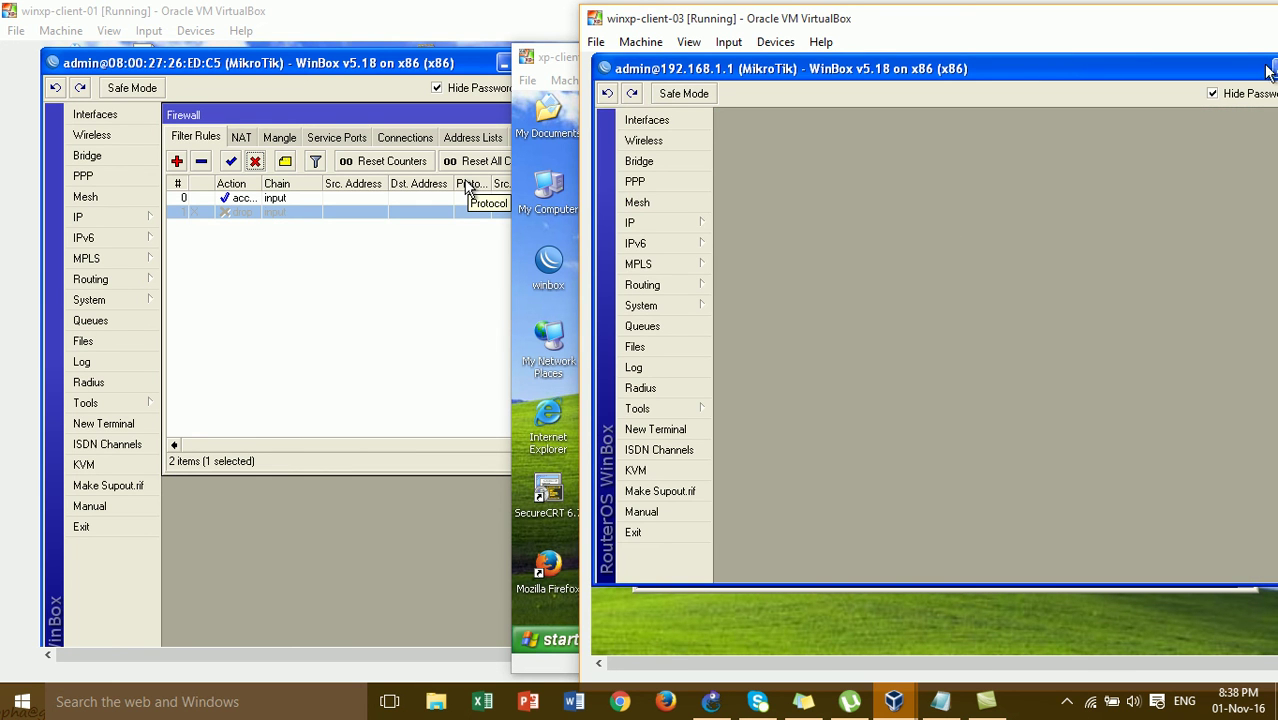
drag(1216, 27, 1131, 60)
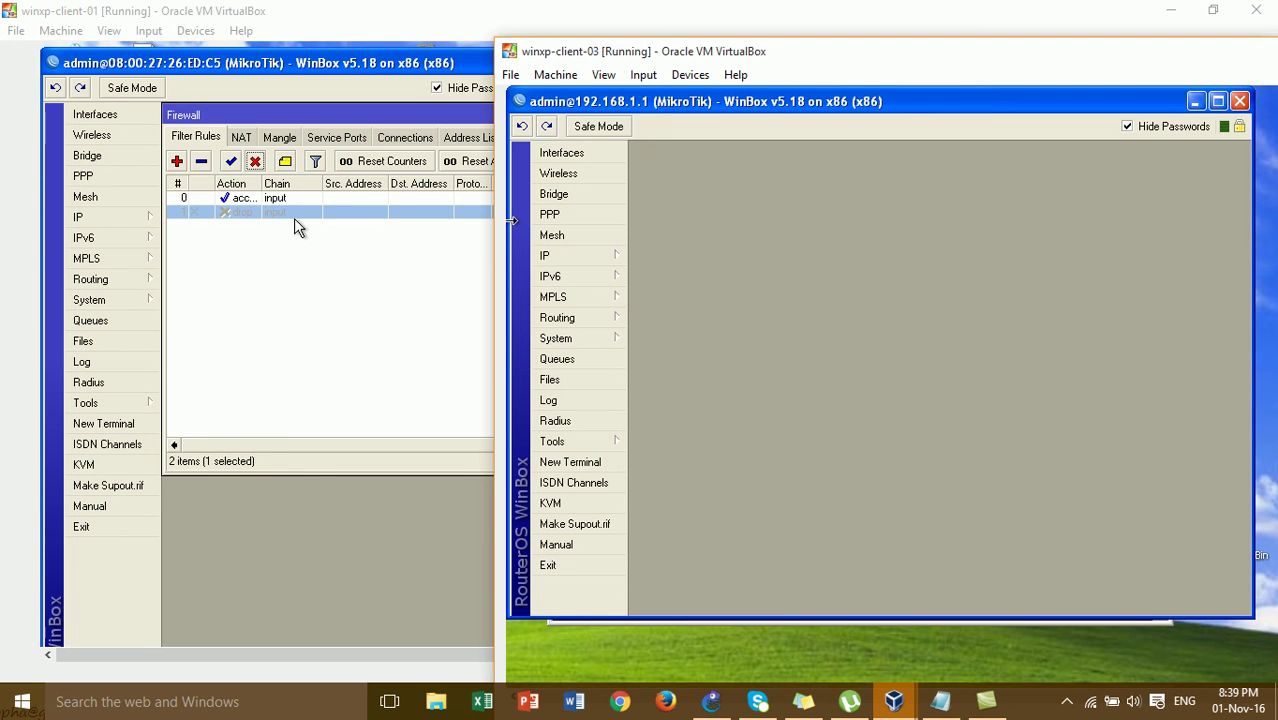
Widen WinBox on winxp-client-01 and re-enable the input drop rule in the firewall filter rules
click(288, 200)
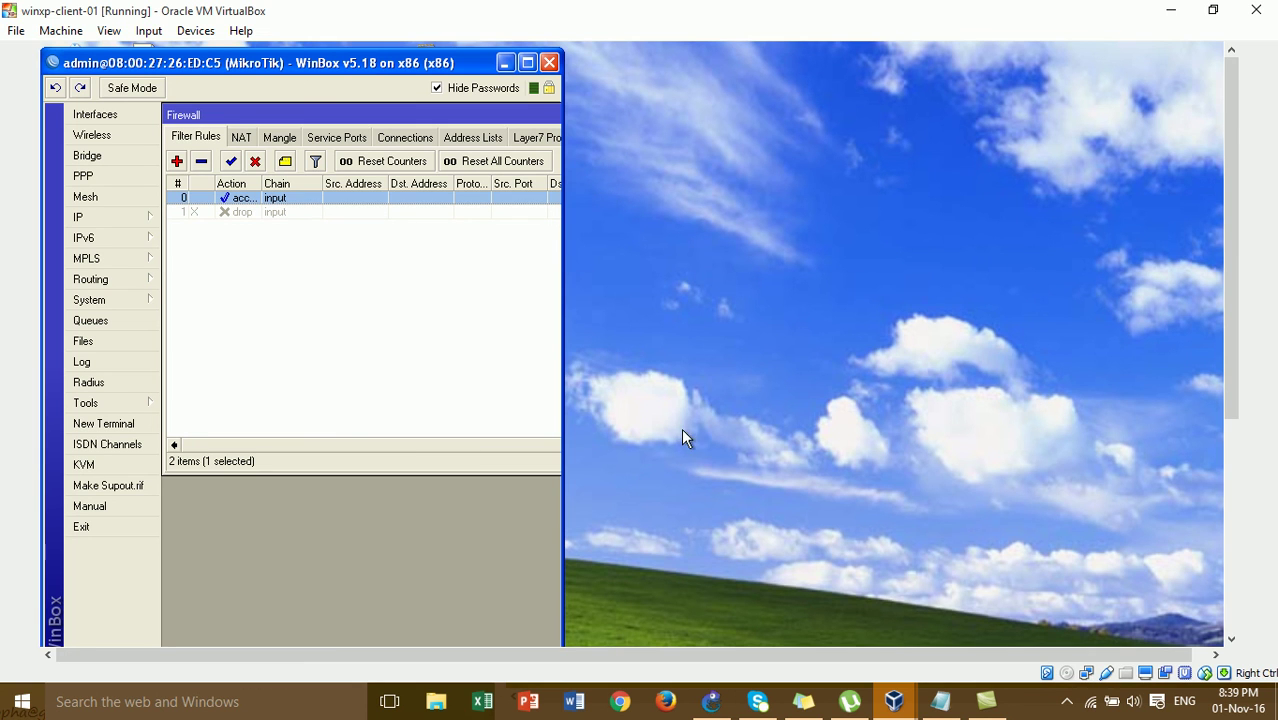
drag(562, 318, 655, 289)
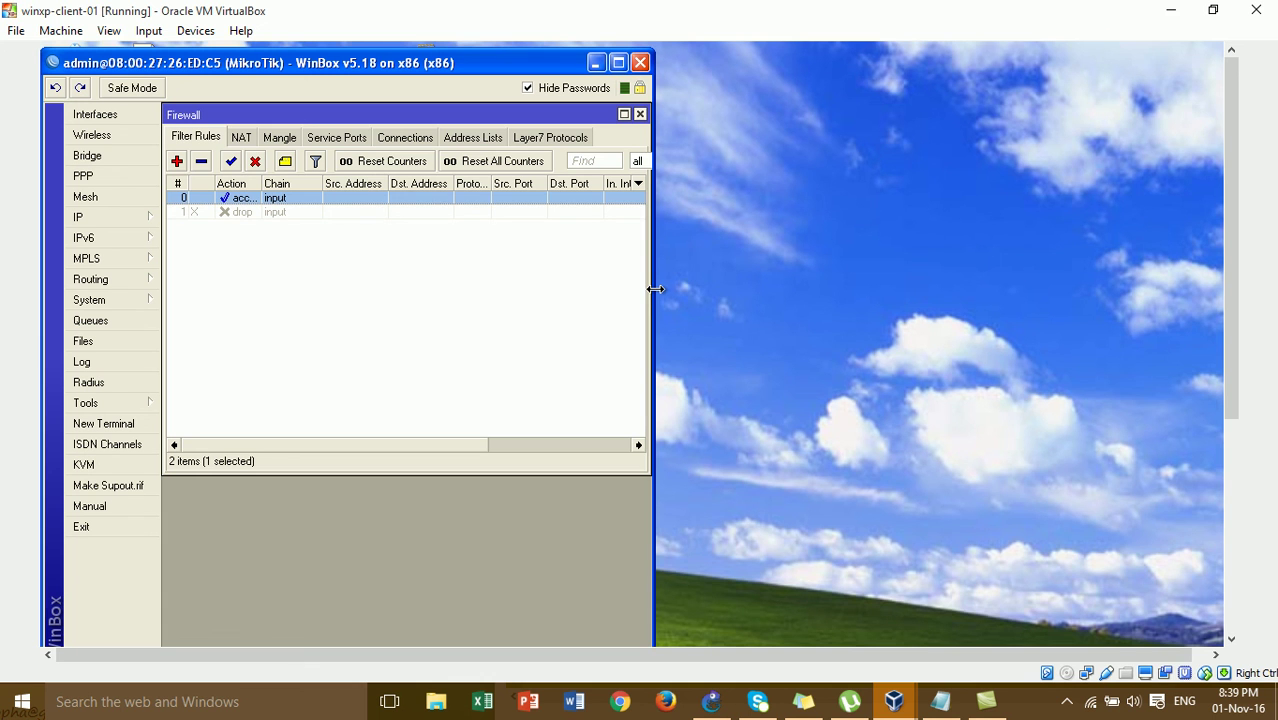
click(894, 701)
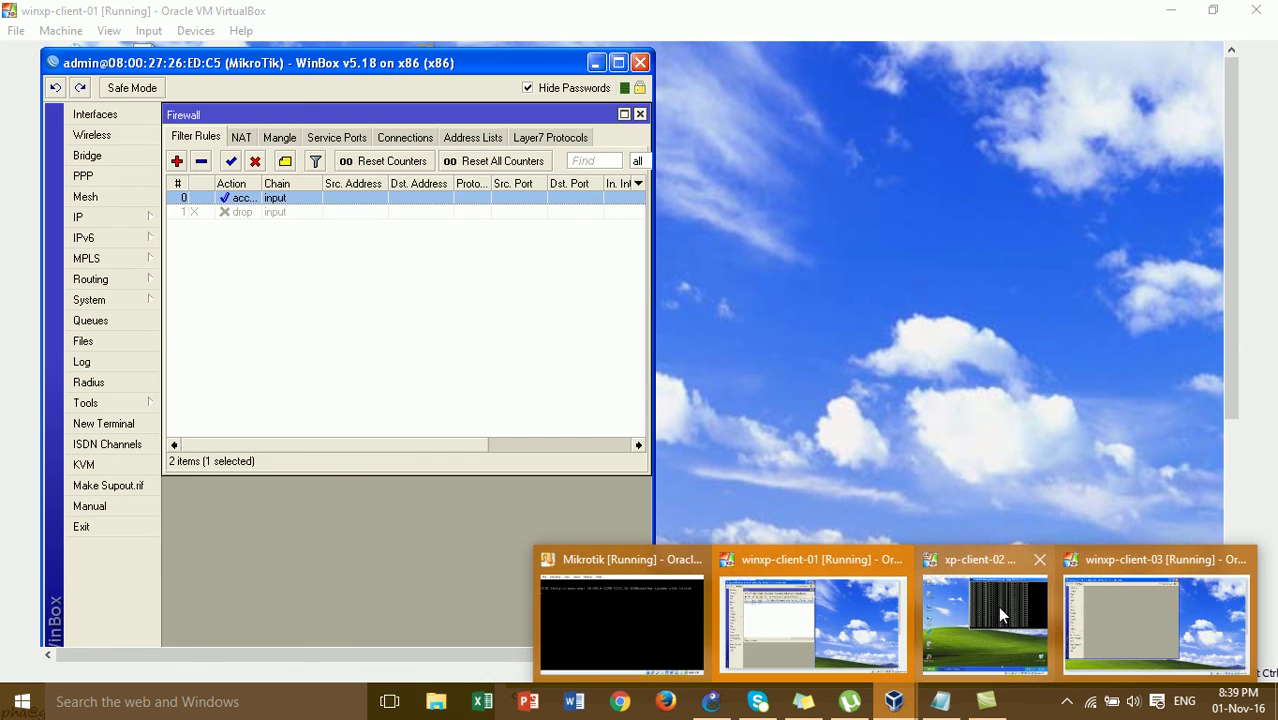
click(997, 608)
click(287, 213)
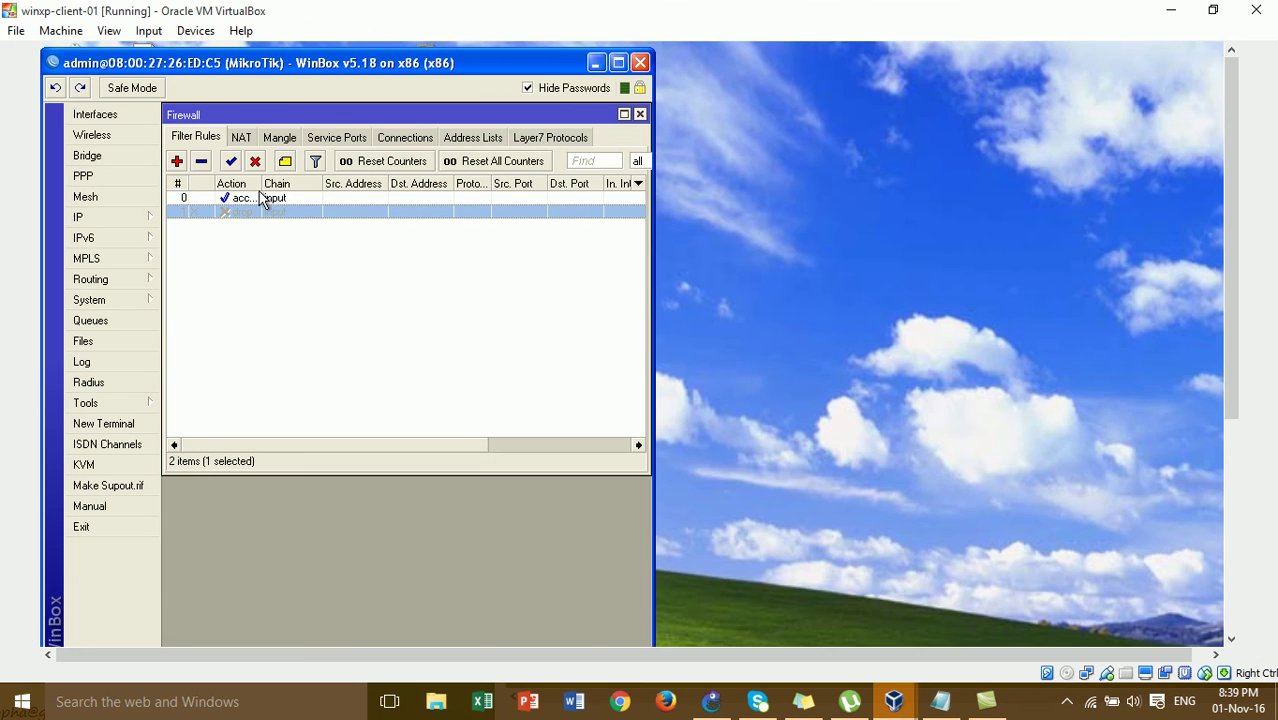
click(230, 161)
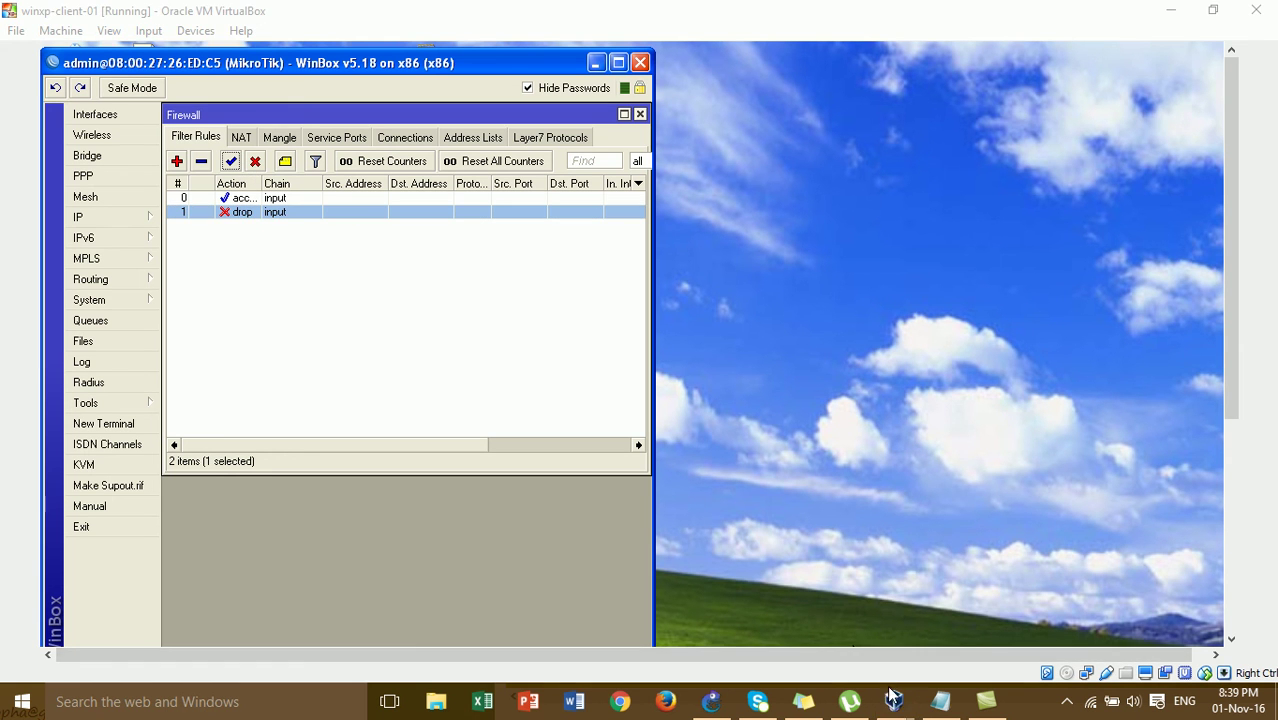
Check the continuous ping on xp-client-02, then minimize the xp-client-02 and winxp-client-01 windows
mouse_move(894, 701)
click(1033, 588)
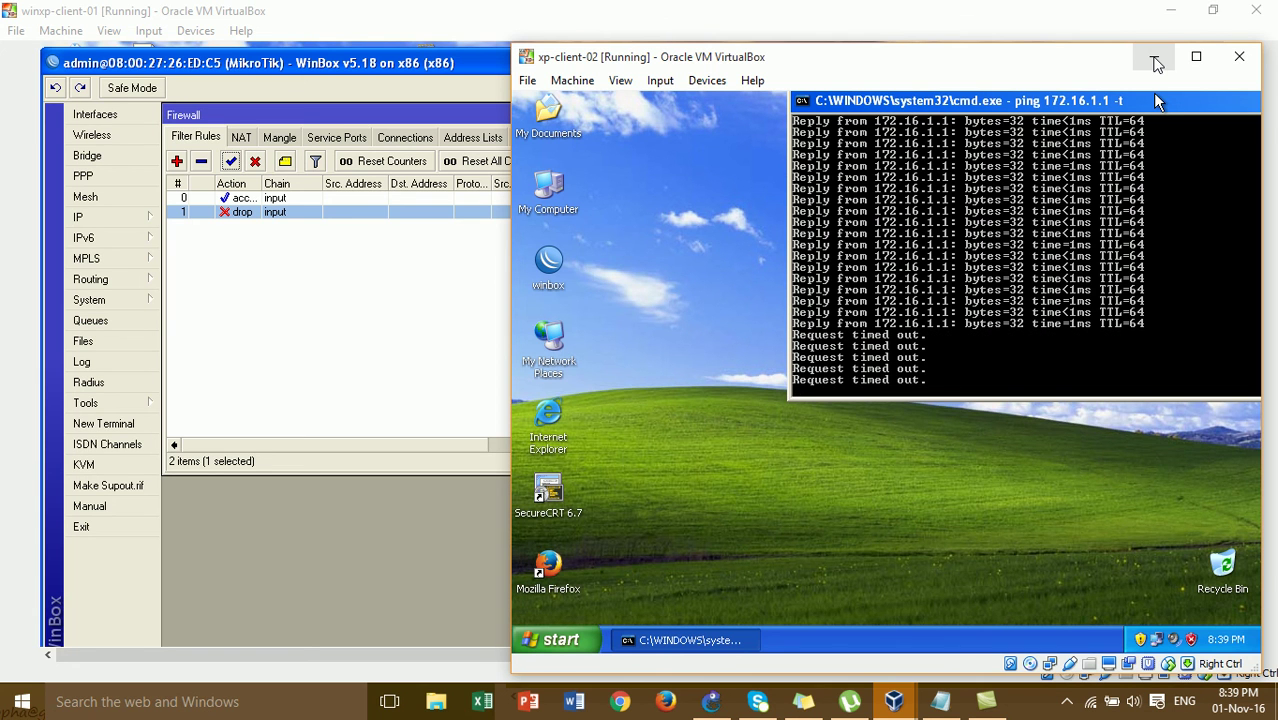
click(1156, 64)
click(1170, 12)
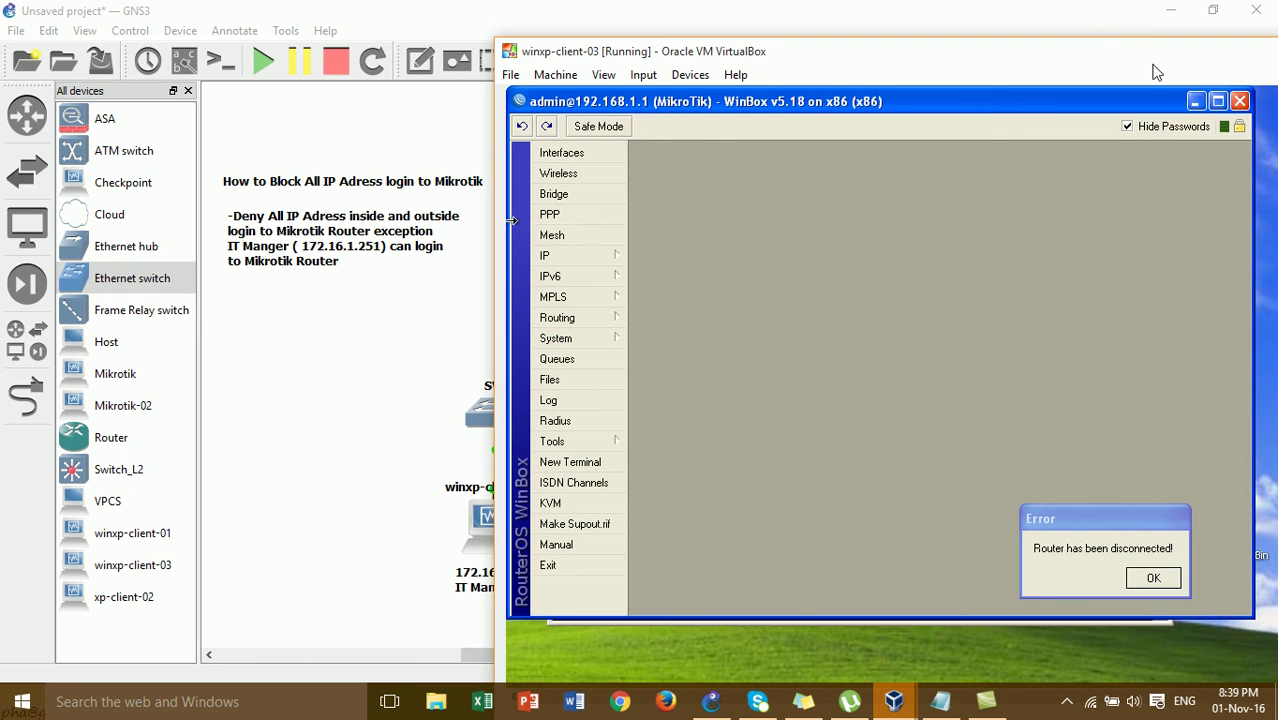
Minimize WinBox and the three command prompts on winxp-client-03, then hide GNS3 and the virtual machine window
click(1195, 101)
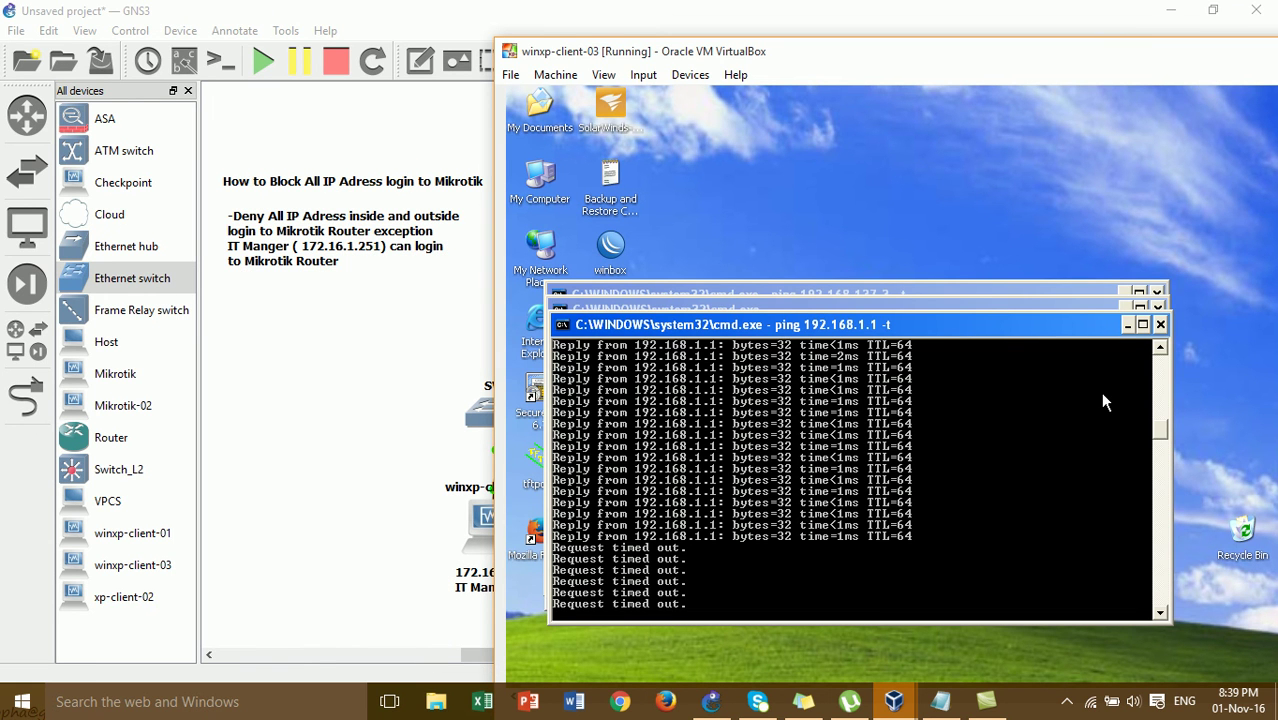
click(1127, 324)
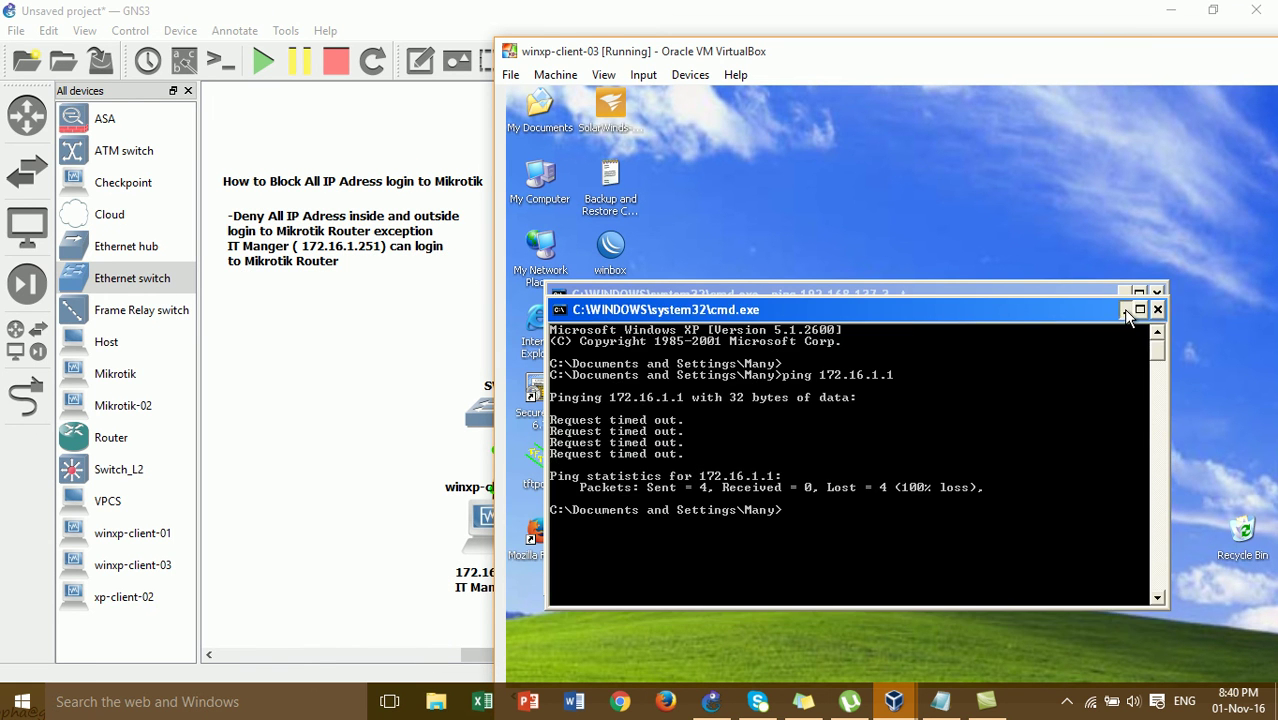
click(1125, 308)
click(1127, 294)
click(1170, 10)
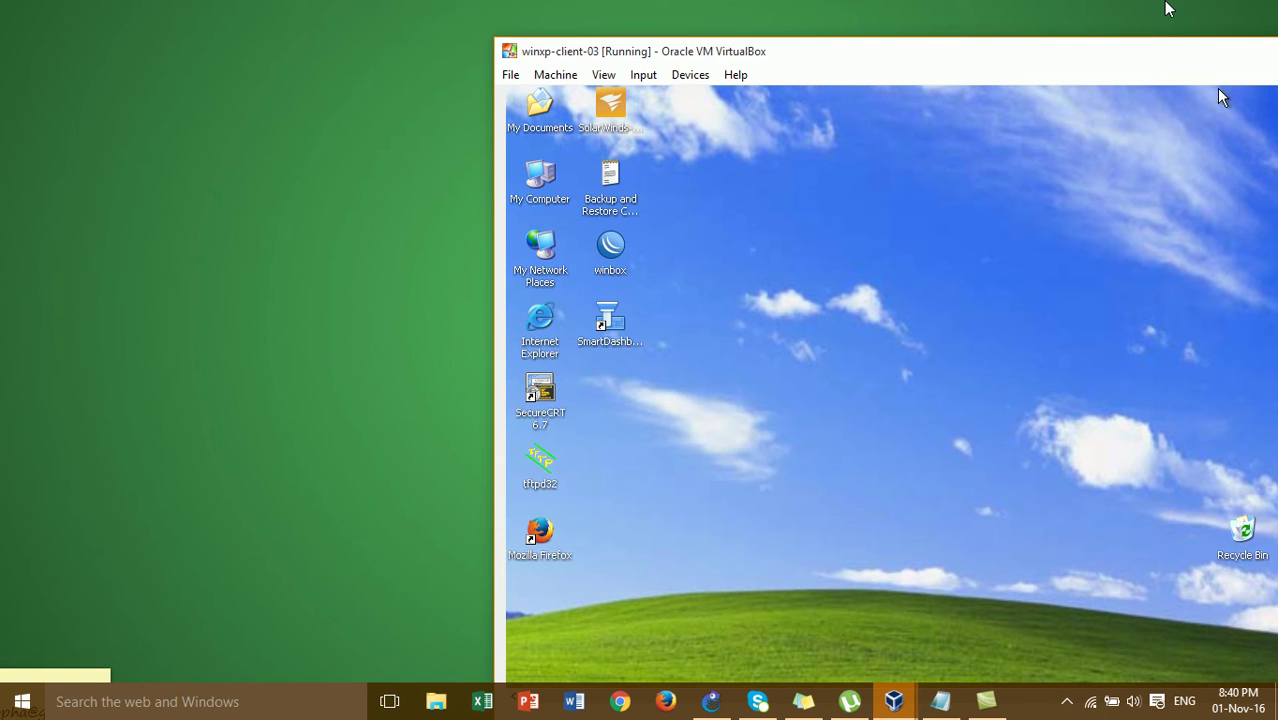
drag(1170, 57, 650, 52)
click(1087, 46)
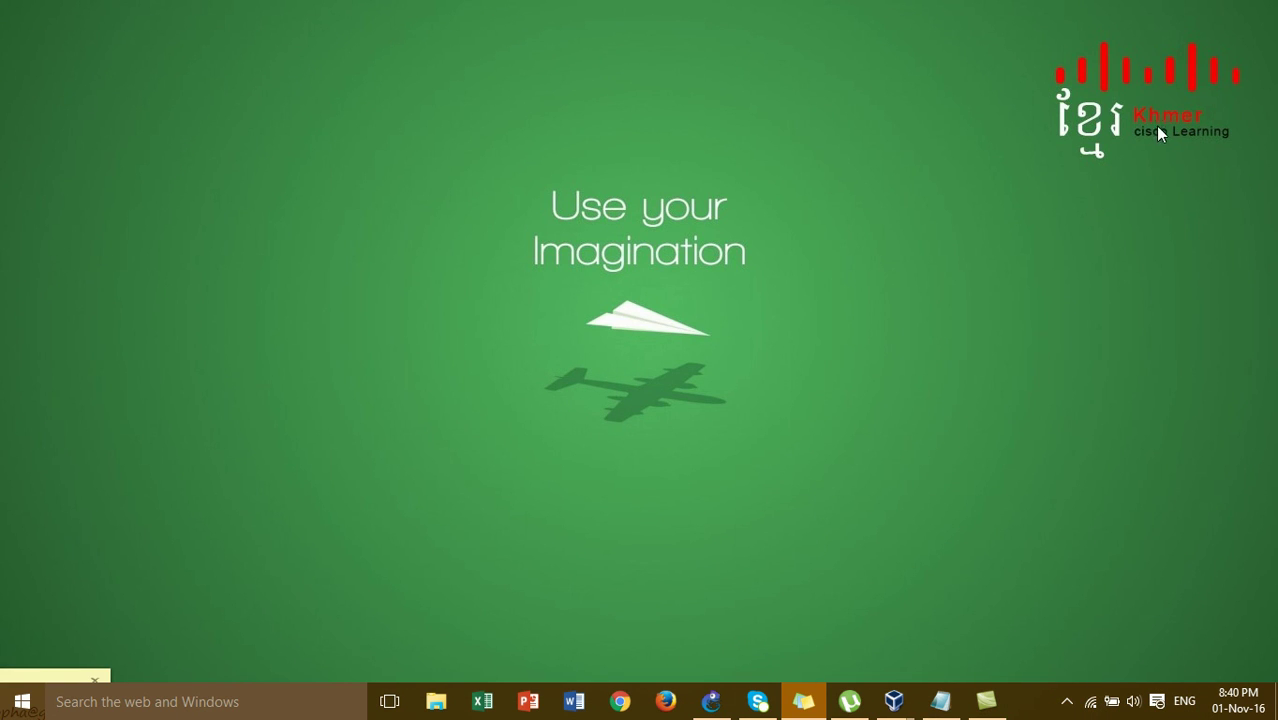
click(1068, 702)
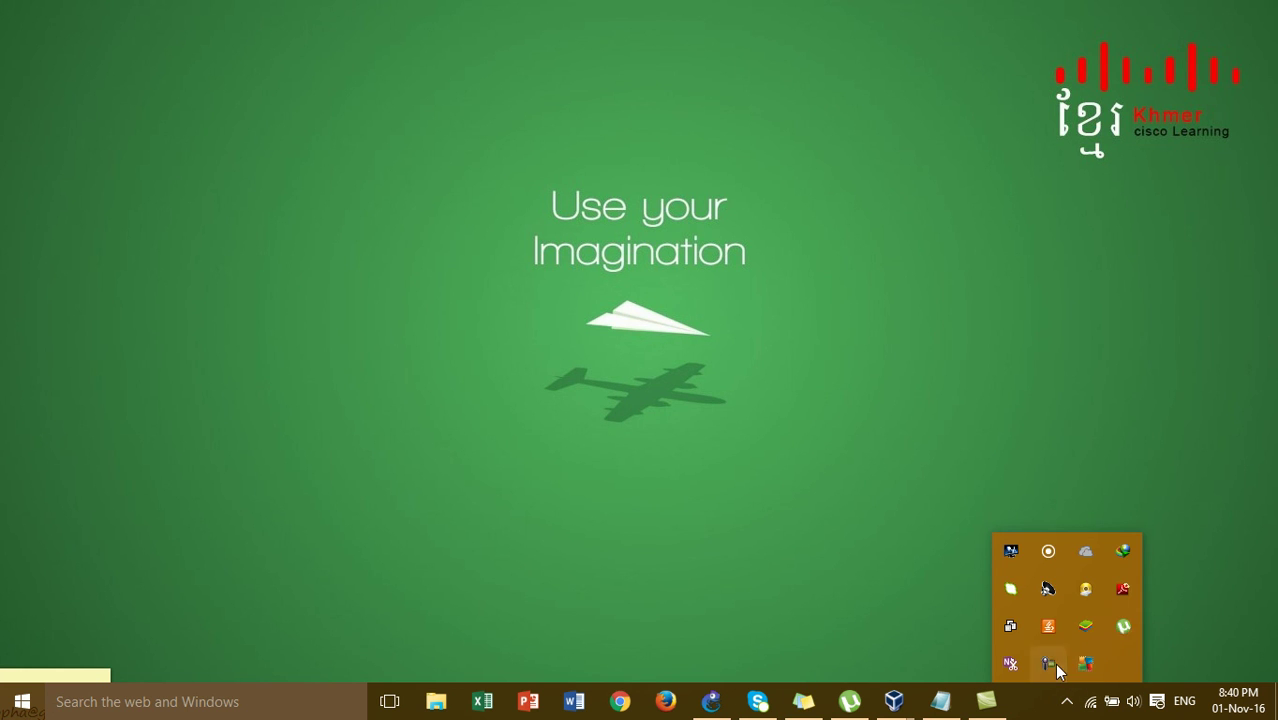